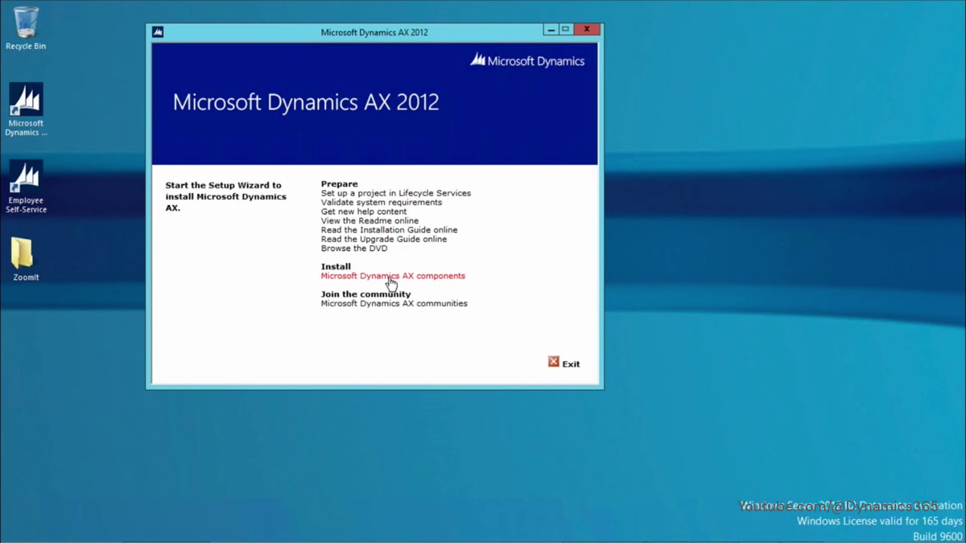
Start the Microsoft Dynamics AX components setup and proceed with adding or modifying components.
{"action": "left_click", "coordinate": [385, 274]}
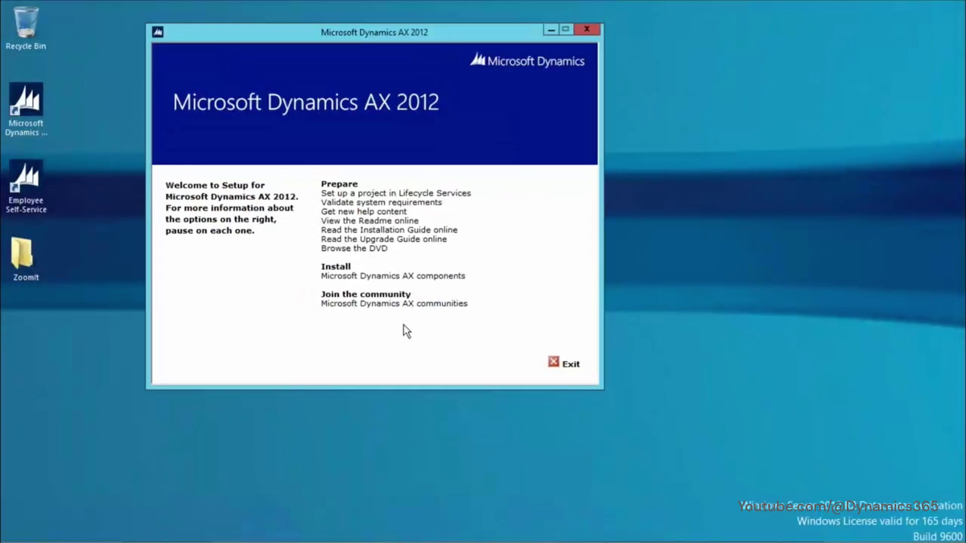
{"action": "mouse_move", "coordinate": [416, 278]}
{"action": "mouse_move", "coordinate": [546, 541]}
{"action": "left_click", "coordinate": [802, 529]}
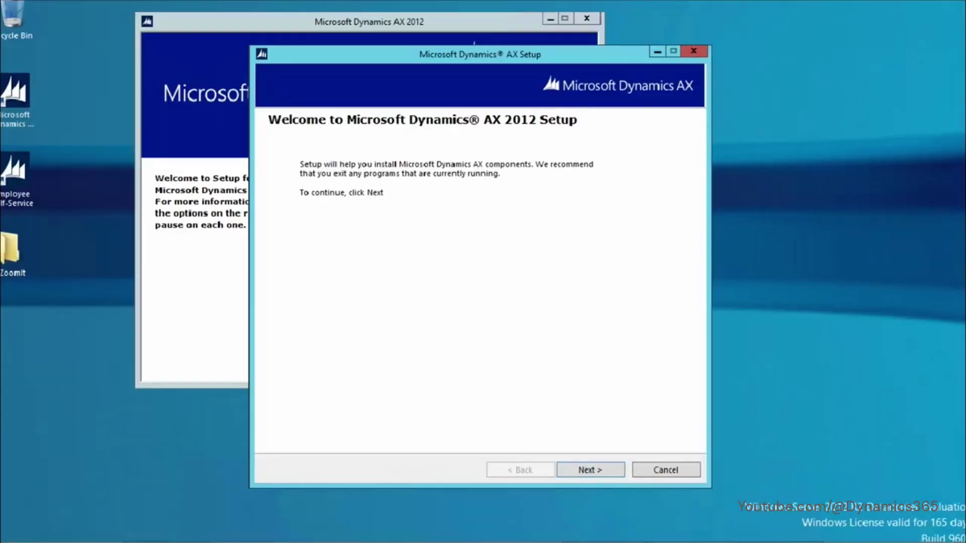
{"action": "left_click", "coordinate": [606, 473]}
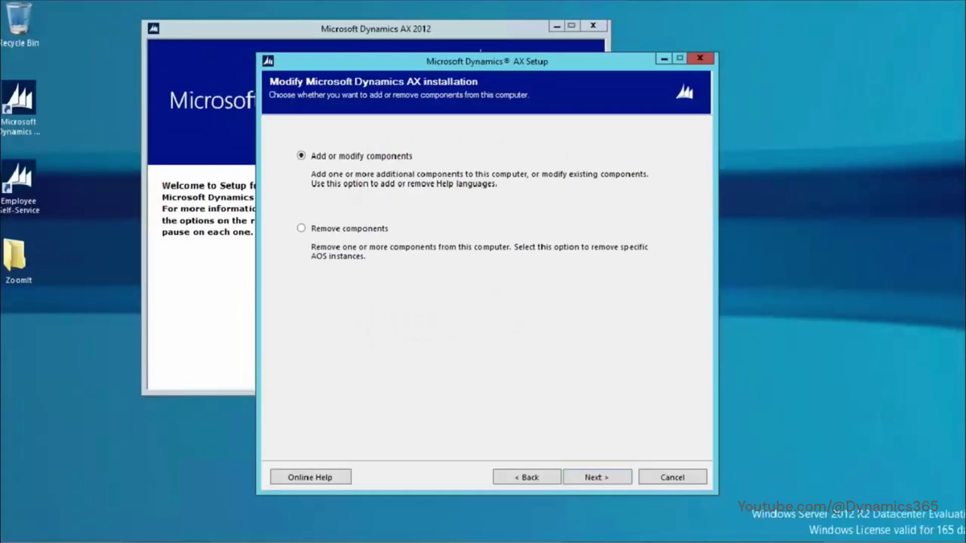
{"action": "left_click", "coordinate": [612, 295]}
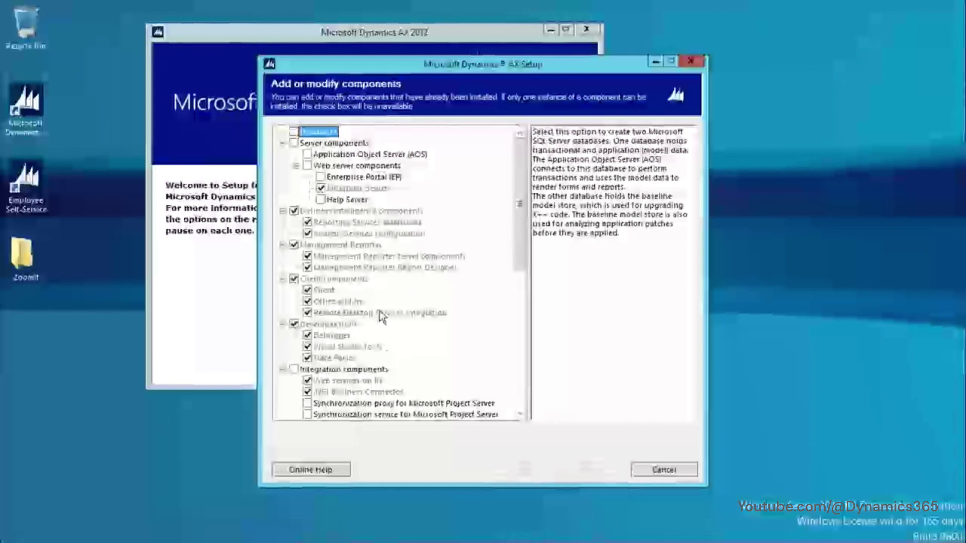
Select the Retail channel database component and continue past prerequisite validation to the channel database configuration.
{"action": "scroll", "coordinate": [433, 313], "scroll_direction": "down", "scroll_amount": 3}
{"action": "scroll", "coordinate": [442, 315], "scroll_direction": "down", "scroll_amount": 5}
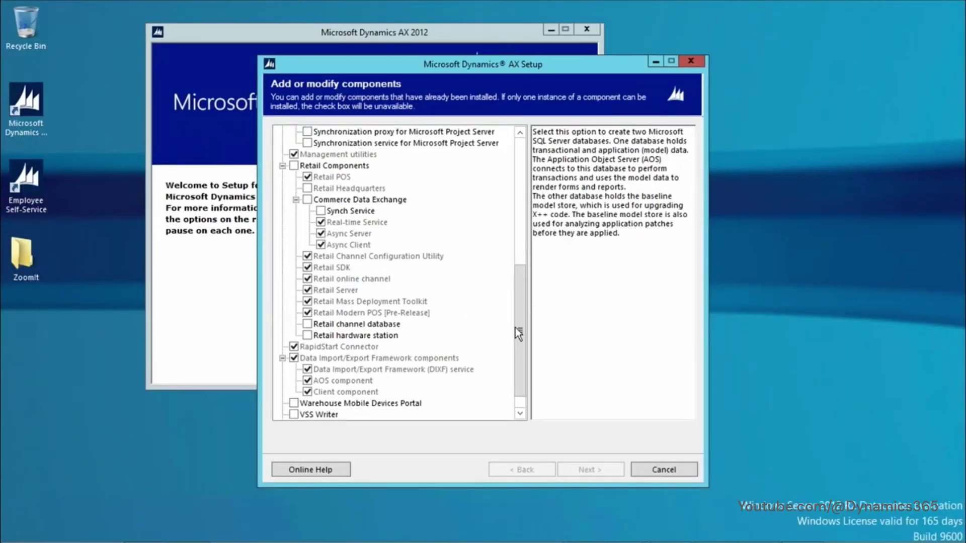
{"action": "left_click_drag", "start_coordinate": [515, 327], "coordinate": [524, 414]}
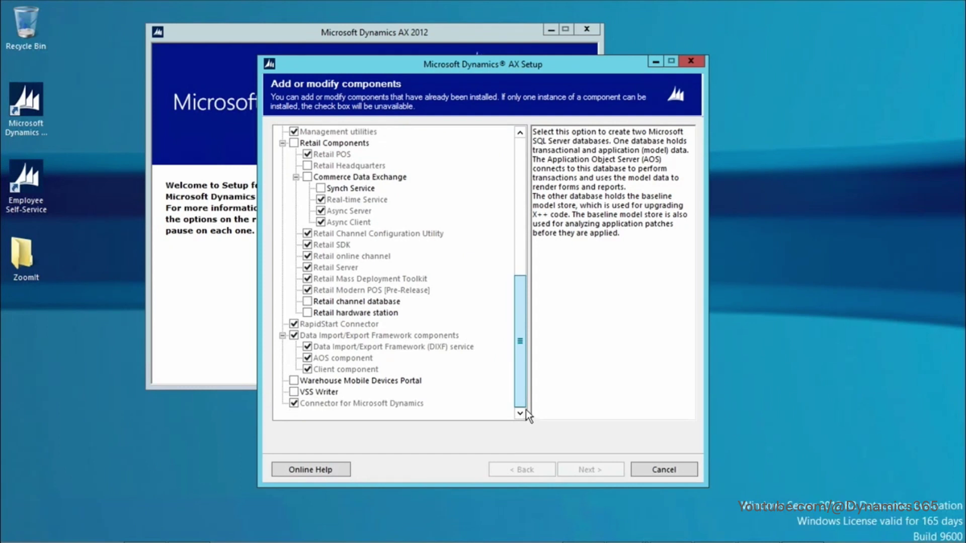
{"action": "mouse_move", "coordinate": [512, 340]}
{"action": "left_mouse_down"}
{"action": "mouse_move", "coordinate": [522, 305]}
{"action": "mouse_move", "coordinate": [512, 315]}
{"action": "left_mouse_up"}
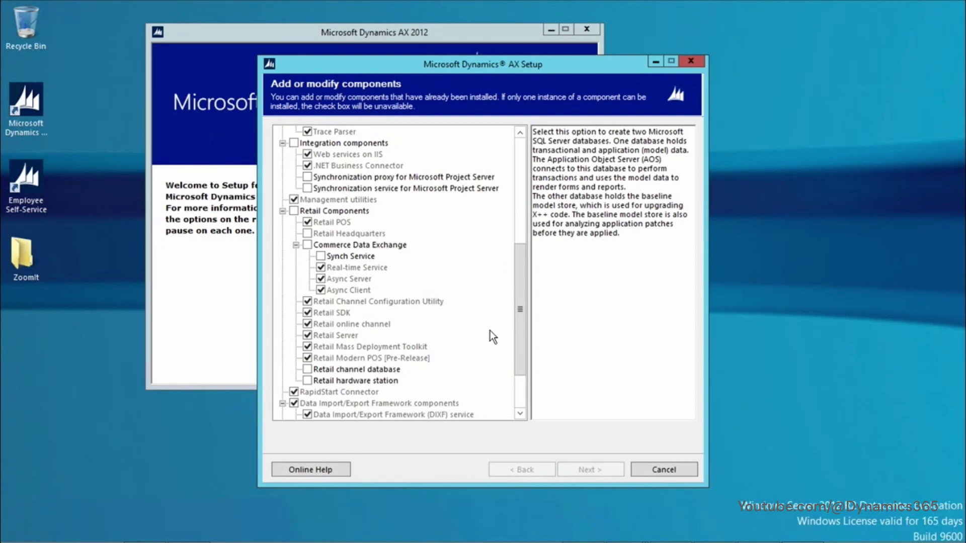
{"action": "left_click", "coordinate": [307, 370]}
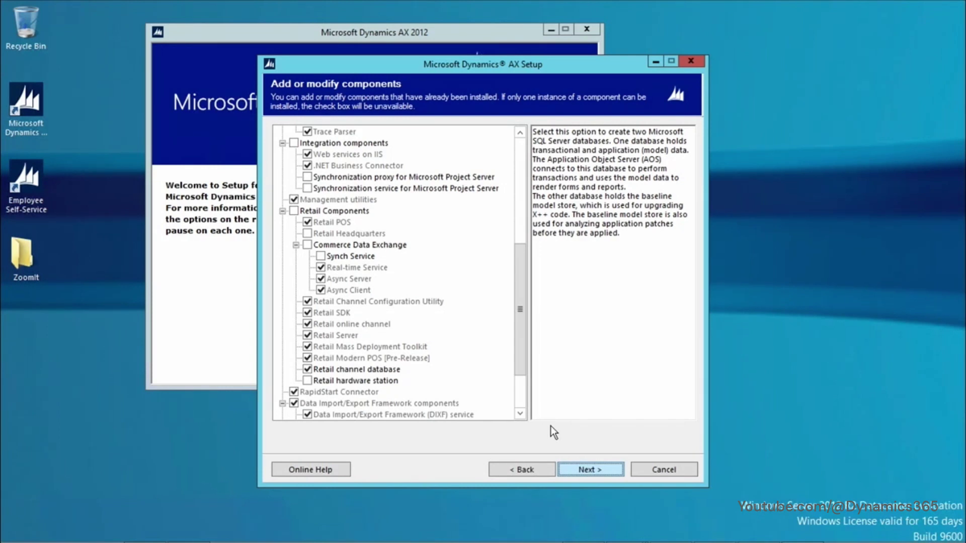
{"action": "key", "text": "Return"}
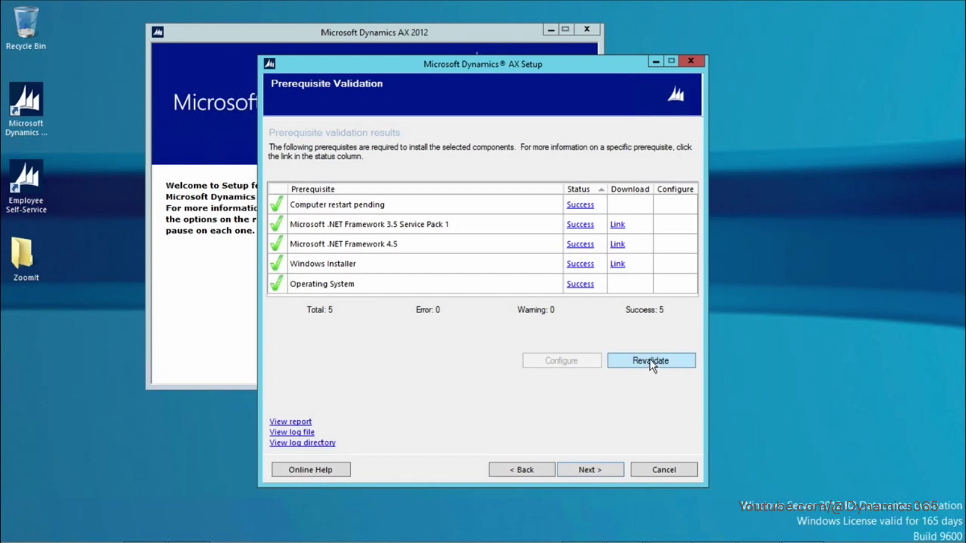
{"action": "left_click", "coordinate": [599, 467]}
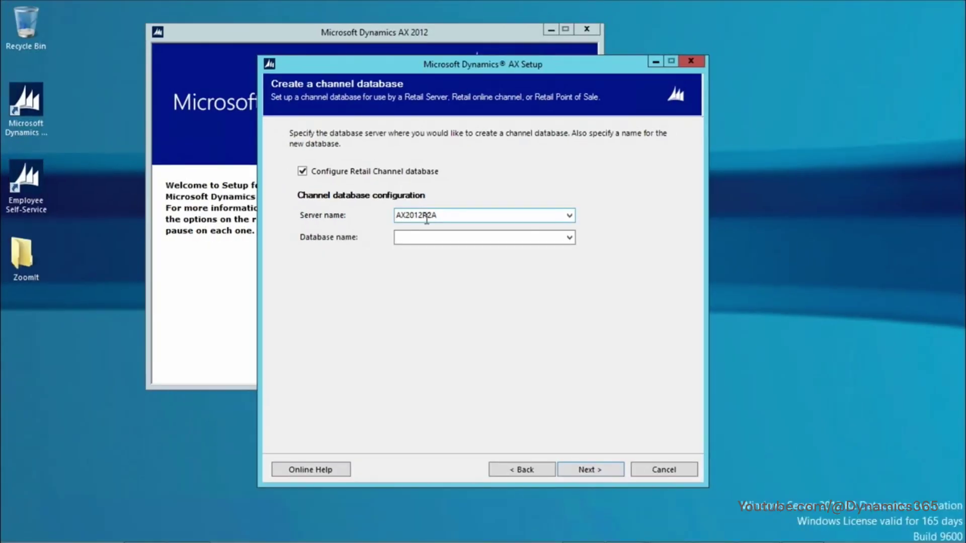
Go back from the channel database configuration and cancel the setup.
{"action": "left_click", "coordinate": [501, 475]}
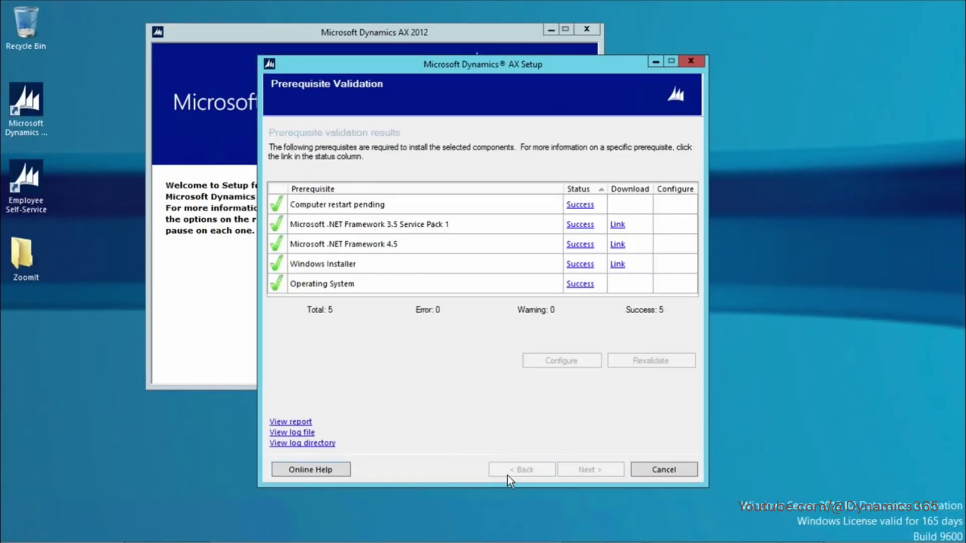
{"action": "left_click", "coordinate": [672, 470]}
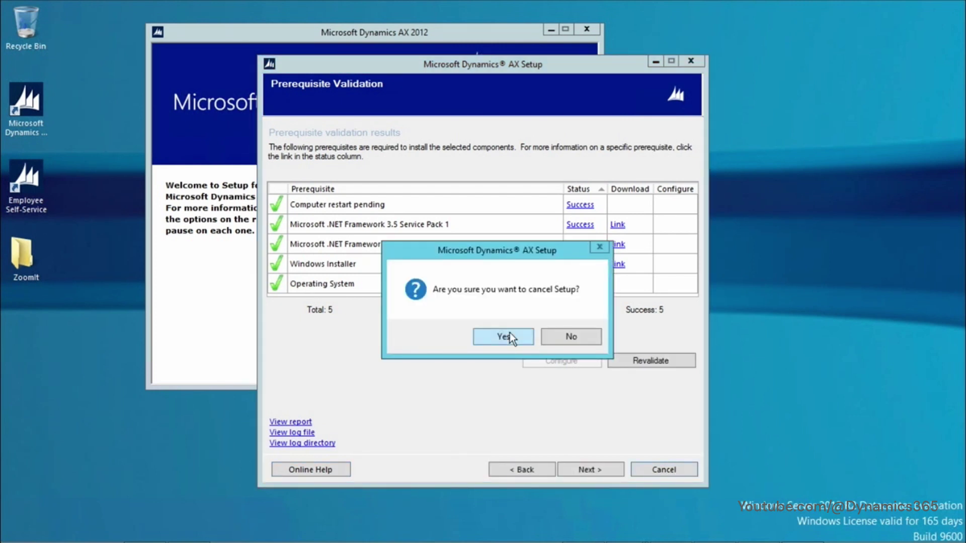
{"action": "left_click", "coordinate": [509, 333]}
{"action": "left_click", "coordinate": [608, 328]}
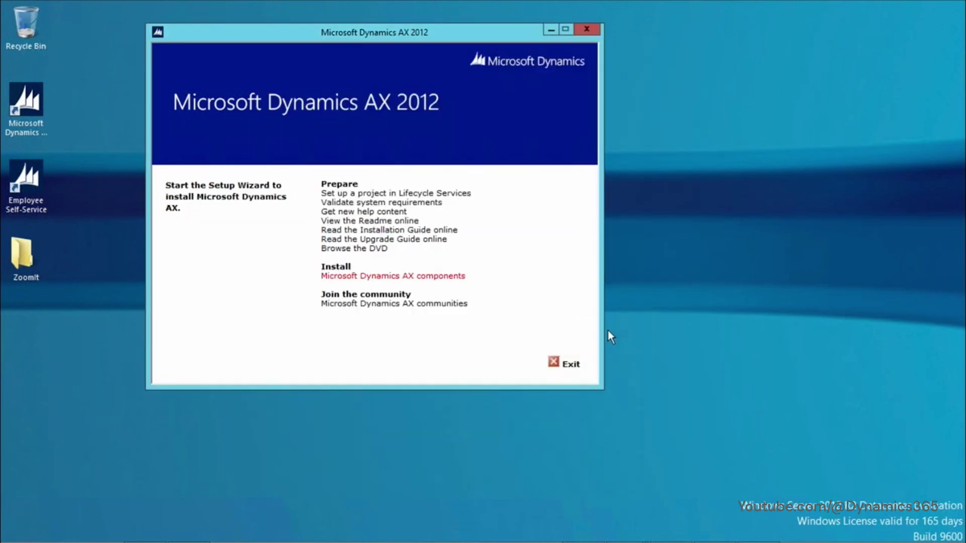
Run the AX components setup again to review the Retail Components available for adding or modifying, and cancel it.
{"action": "left_click", "coordinate": [454, 276]}
{"action": "left_click", "coordinate": [446, 281]}
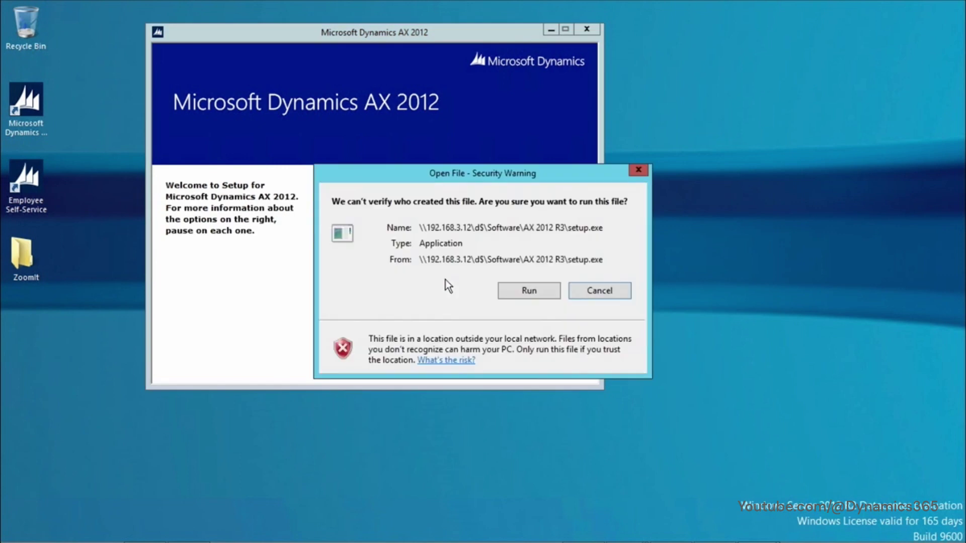
{"action": "left_click", "coordinate": [523, 290]}
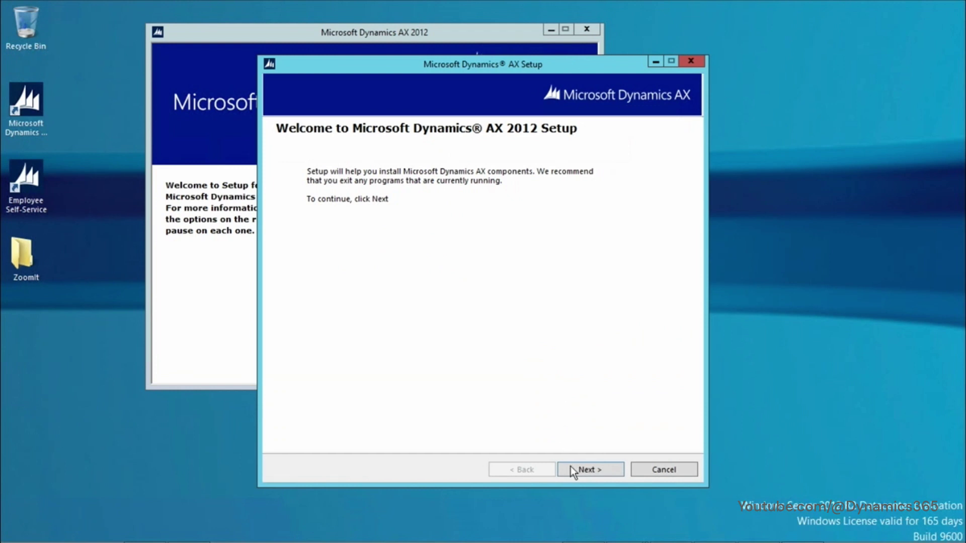
{"action": "left_click", "coordinate": [596, 469]}
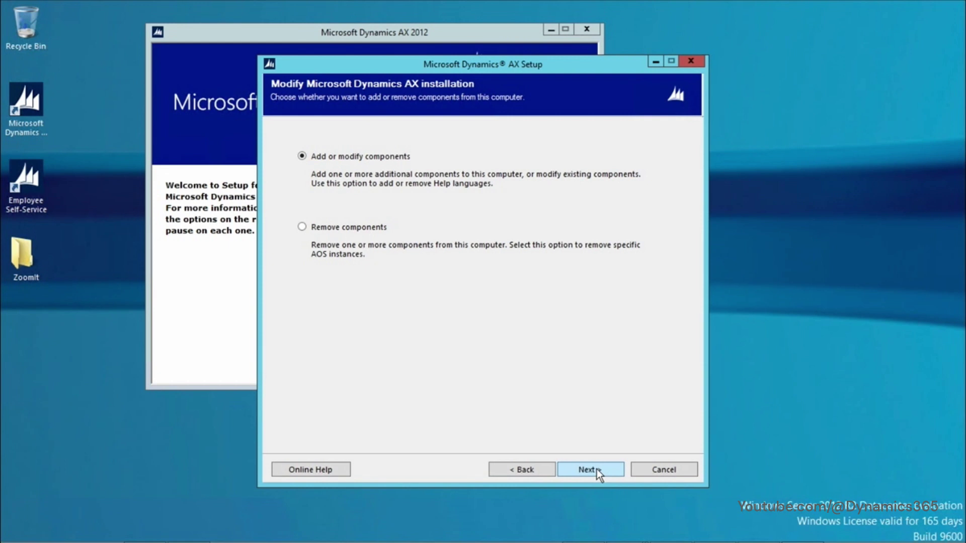
{"action": "left_click", "coordinate": [596, 470]}
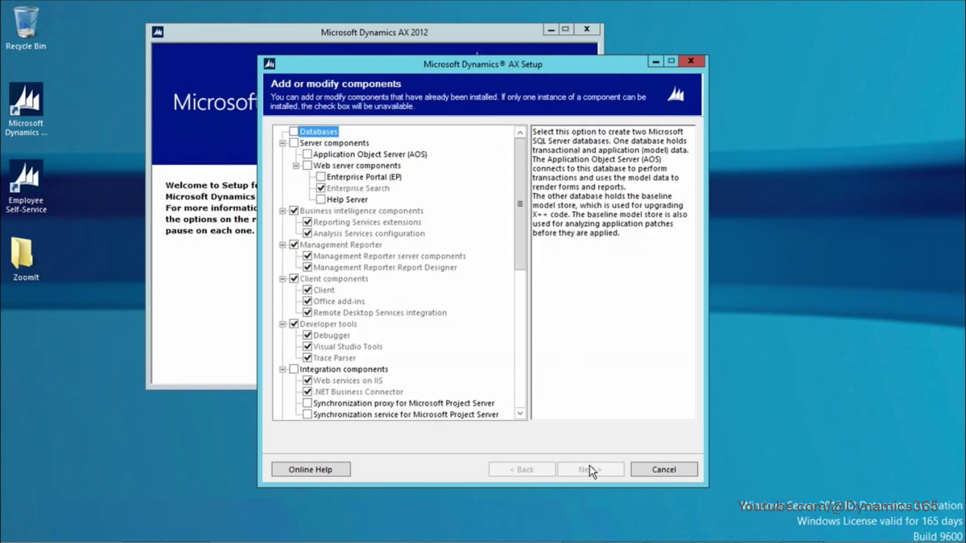
{"action": "left_click_drag", "start_coordinate": [518, 203], "coordinate": [529, 319]}
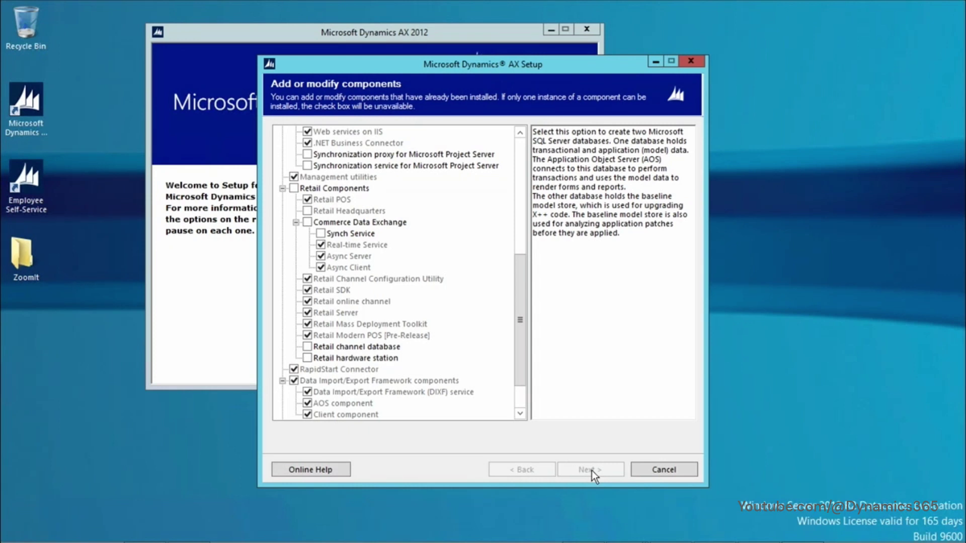
{"action": "left_click", "coordinate": [669, 472]}
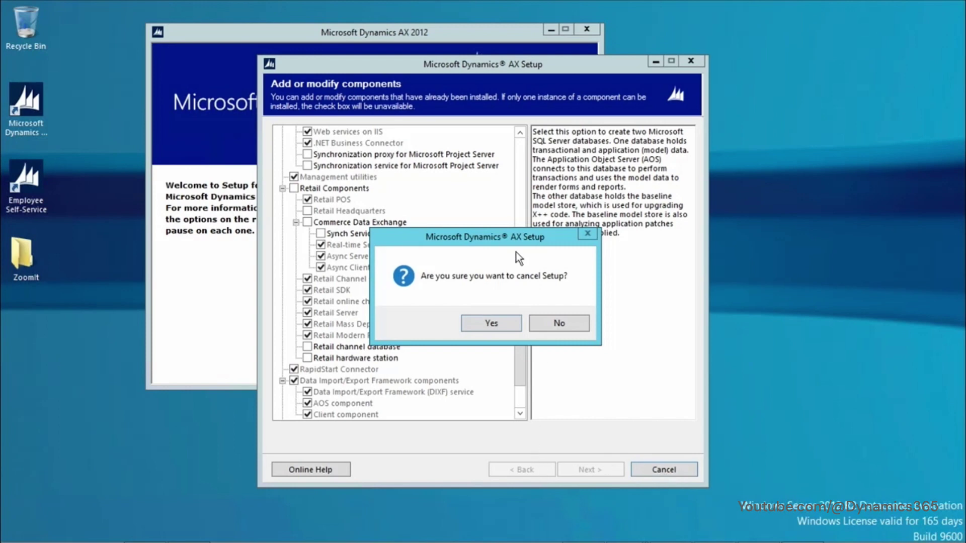
{"action": "left_click", "coordinate": [497, 324]}
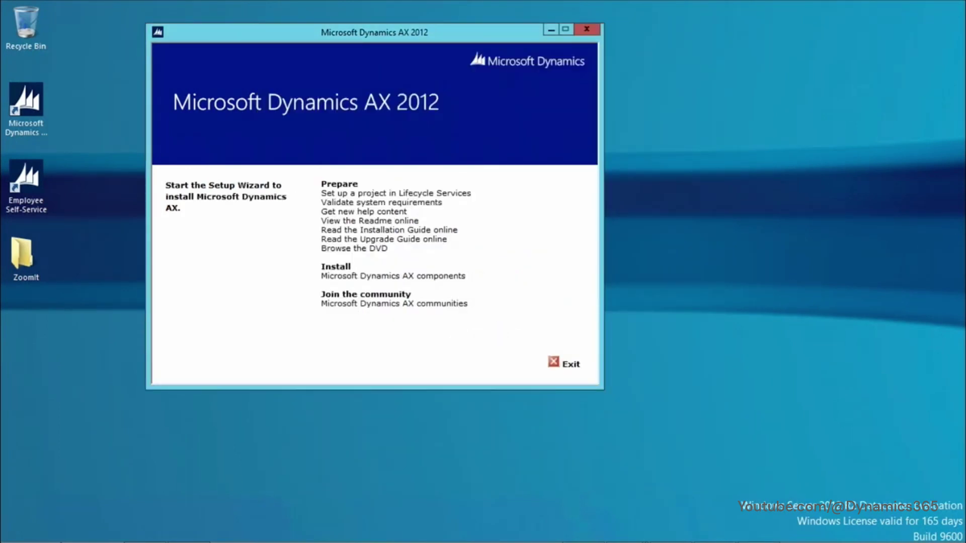
Switch to File Explorer and open the Microsoft Dynamics AX folder in C:\Program Files (x86).
{"action": "left_click", "coordinate": [150, 535]}
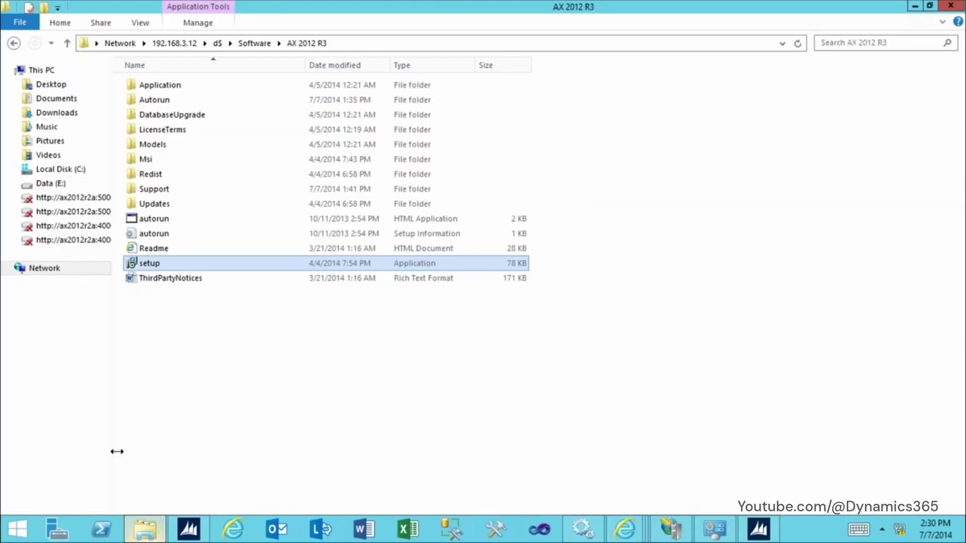
{"action": "left_click", "coordinate": [56, 171]}
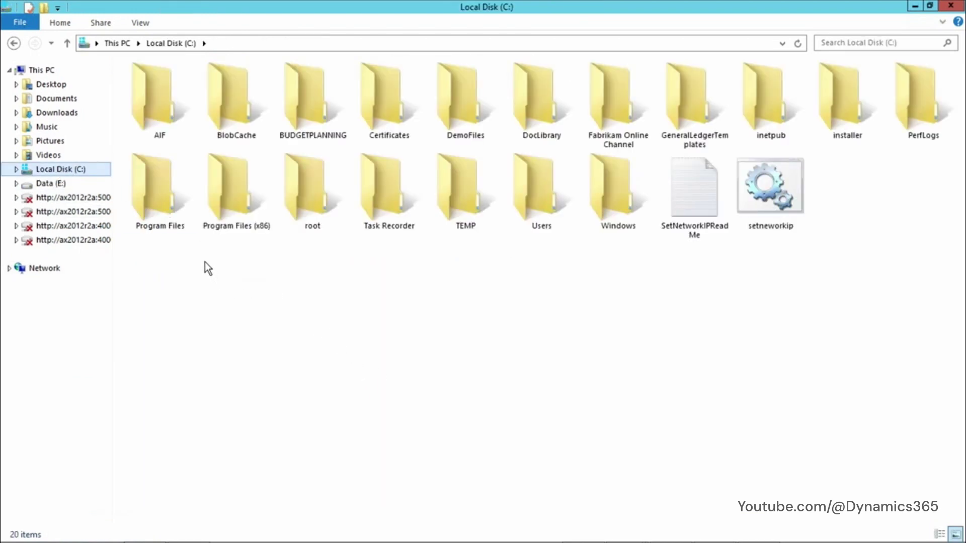
{"action": "double_click", "coordinate": [239, 208]}
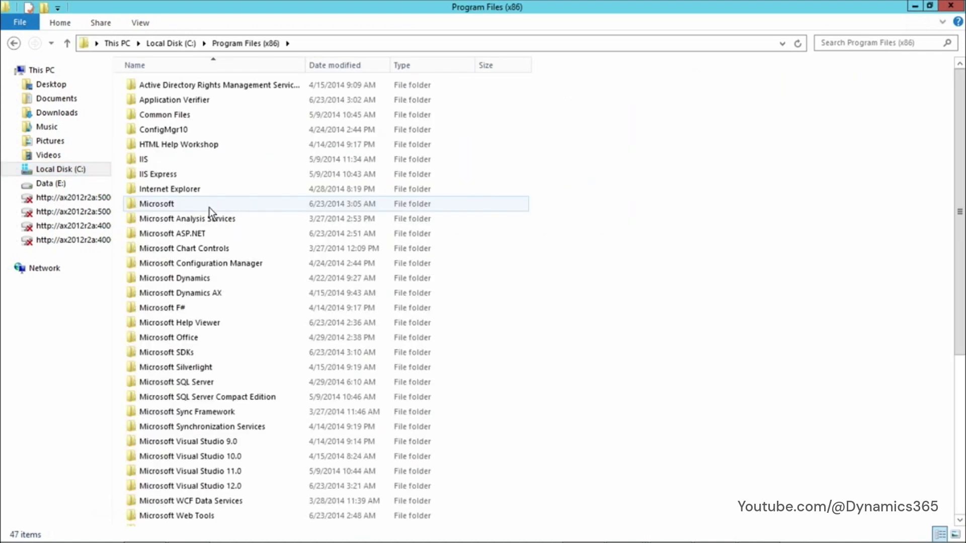
{"action": "left_click", "coordinate": [191, 278]}
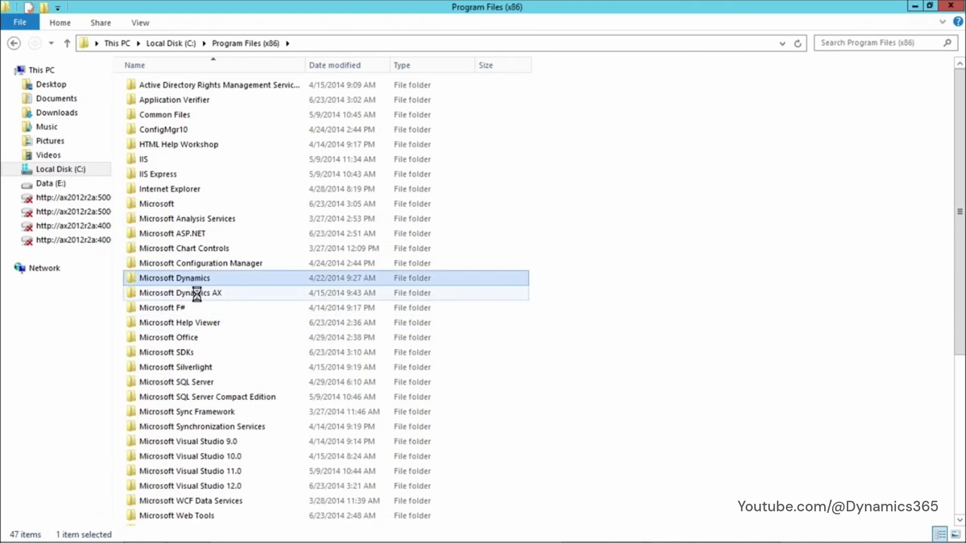
{"action": "key", "text": "Return"}
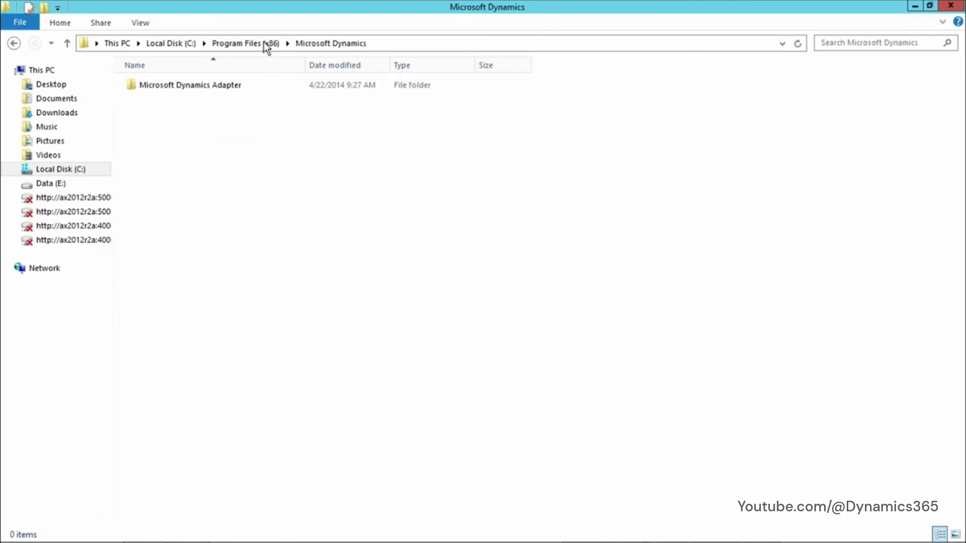
{"action": "left_click", "coordinate": [261, 40]}
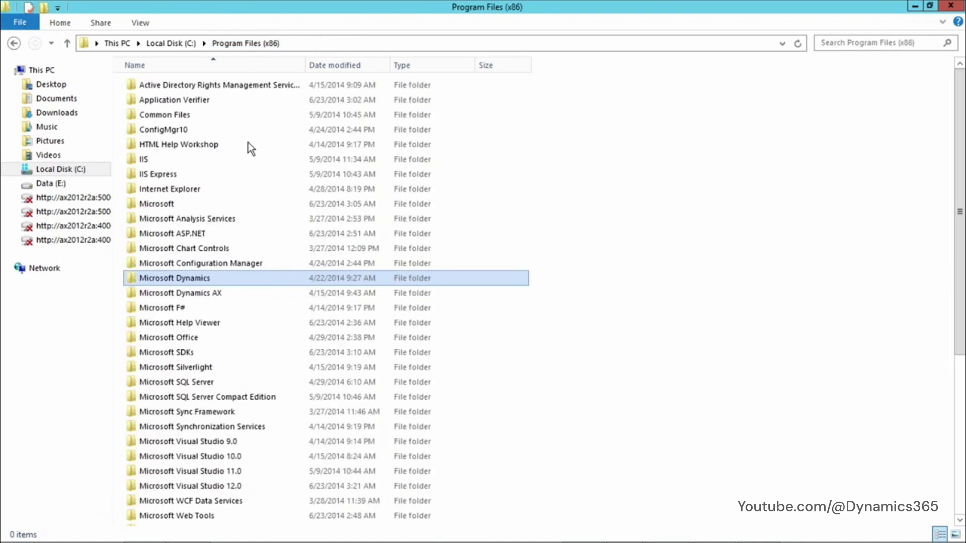
{"action": "left_click", "coordinate": [209, 293]}
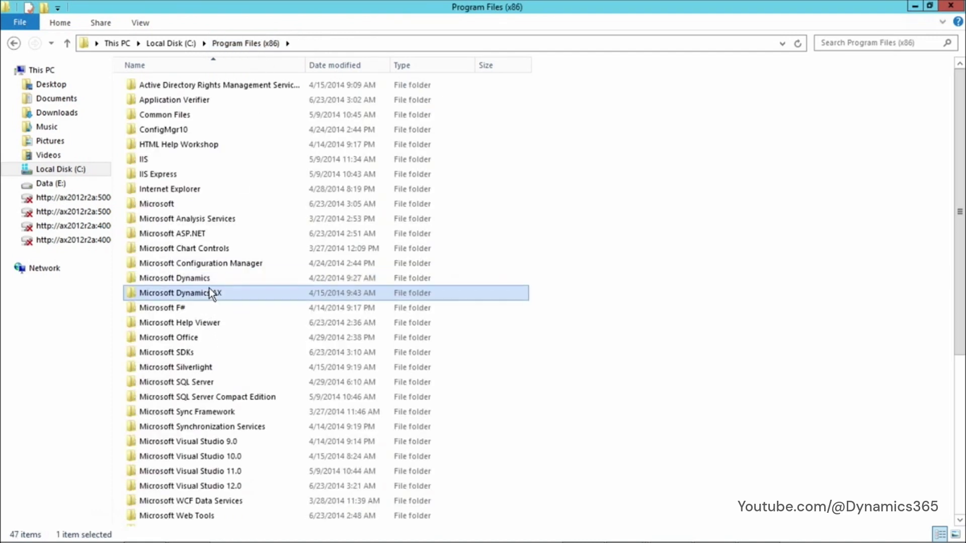
{"action": "double_click", "coordinate": [209, 292]}
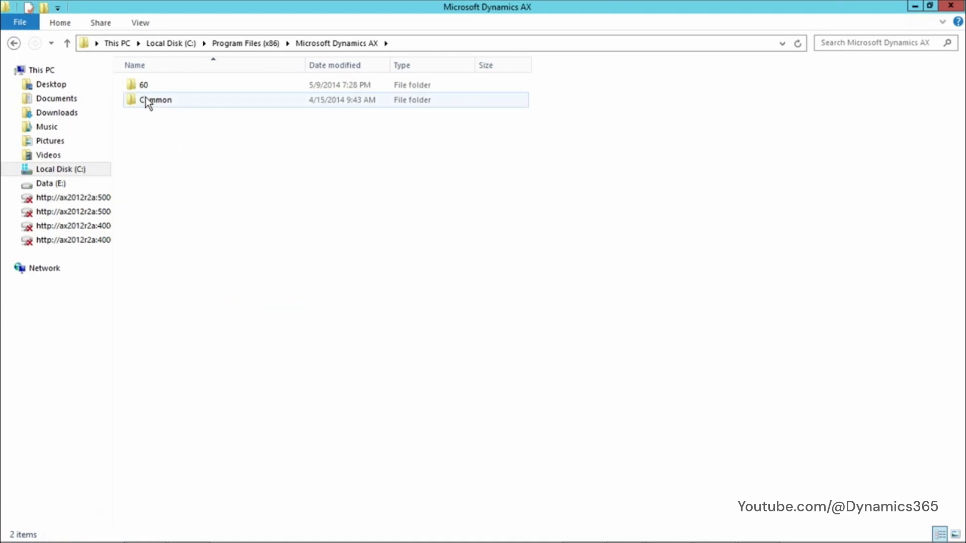
Look at the contents of the Common folder and return to the Microsoft Dynamics AX folder.
{"action": "left_click", "coordinate": [146, 97]}
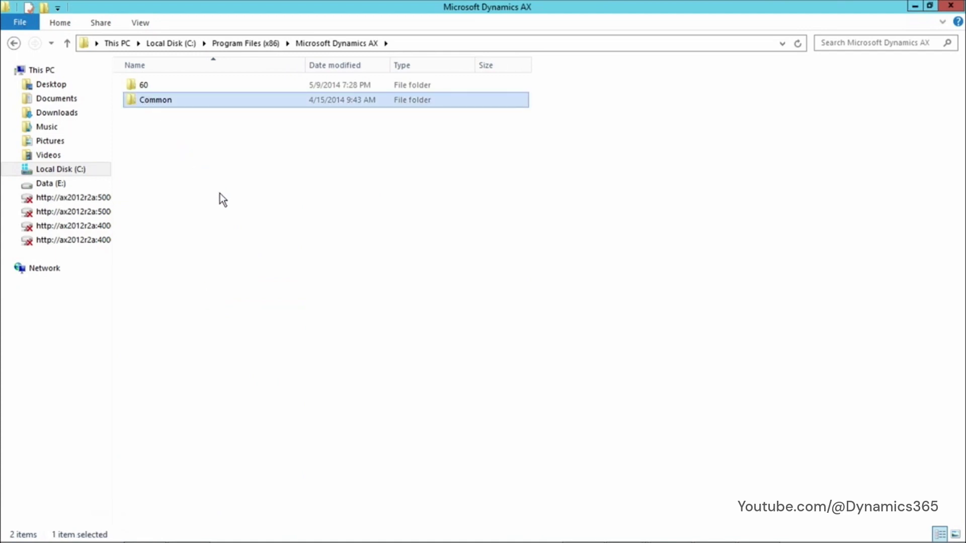
{"action": "double_click", "coordinate": [140, 103]}
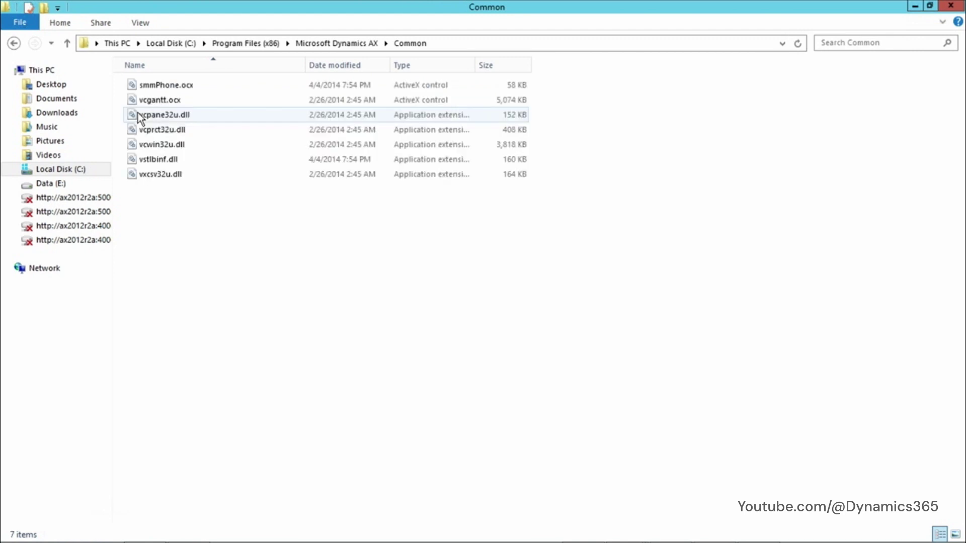
{"action": "left_click", "coordinate": [339, 44]}
Open the SP folder of the online store at 60\Retail Online Channel\StoreFront.
{"action": "double_click", "coordinate": [145, 84]}
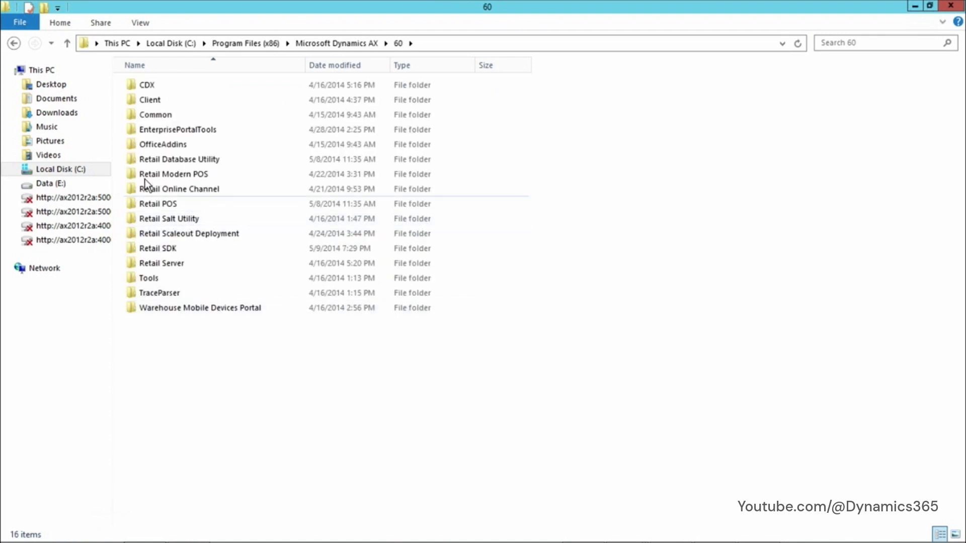
{"action": "mouse_move", "coordinate": [152, 191]}
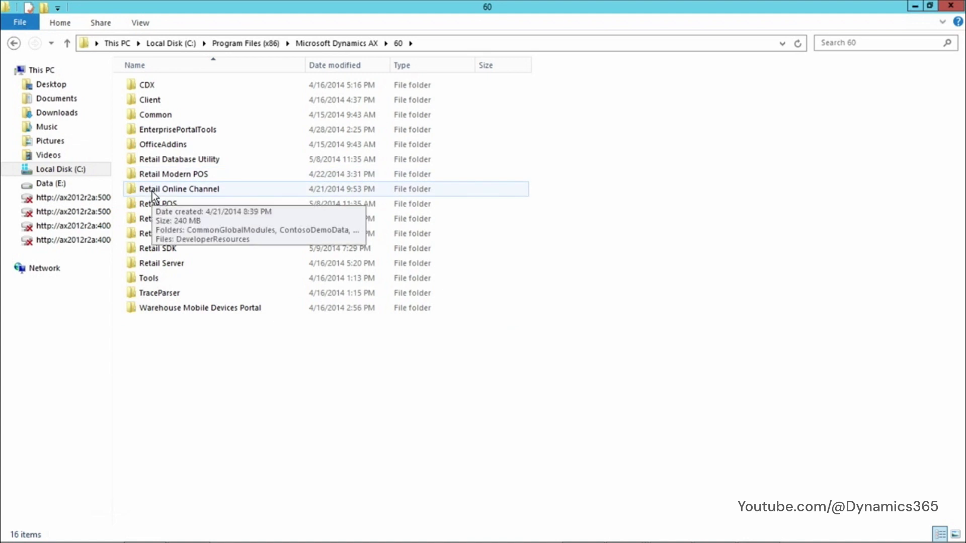
{"action": "double_click", "coordinate": [152, 192]}
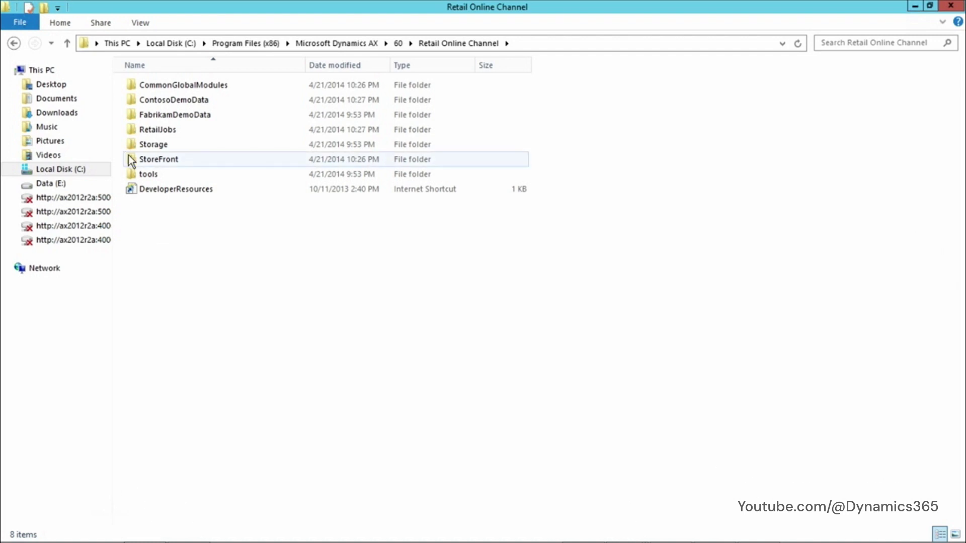
{"action": "double_click", "coordinate": [161, 160]}
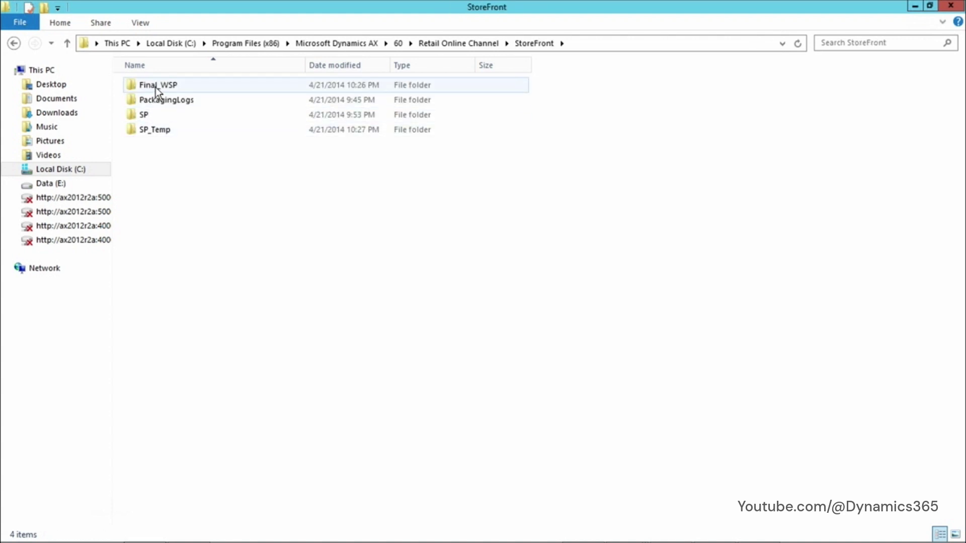
{"action": "double_click", "coordinate": [140, 113]}
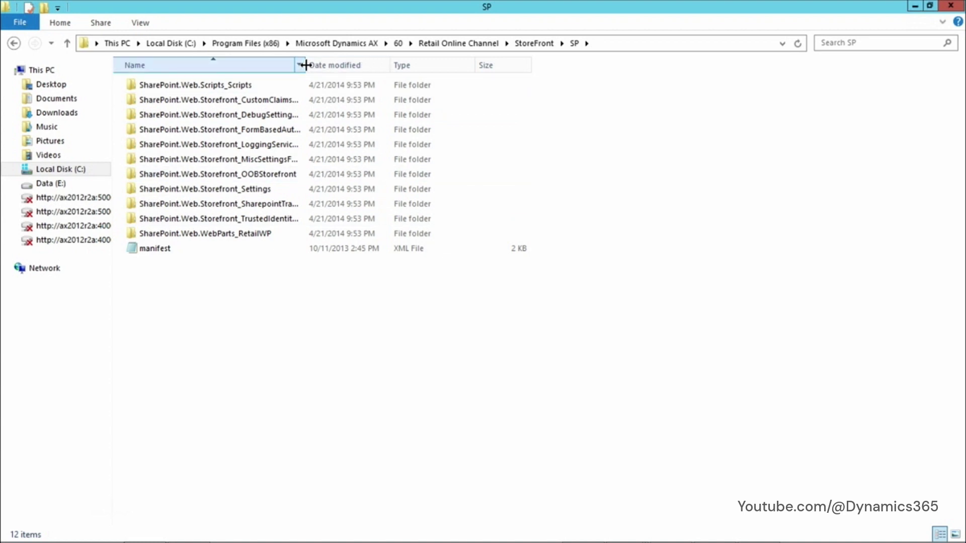
Widen the Name column in the SP folder to fit the folder names, and reopen SP from the StoreFront folder.
{"action": "left_click_drag", "start_coordinate": [305, 65], "coordinate": [369, 71]}
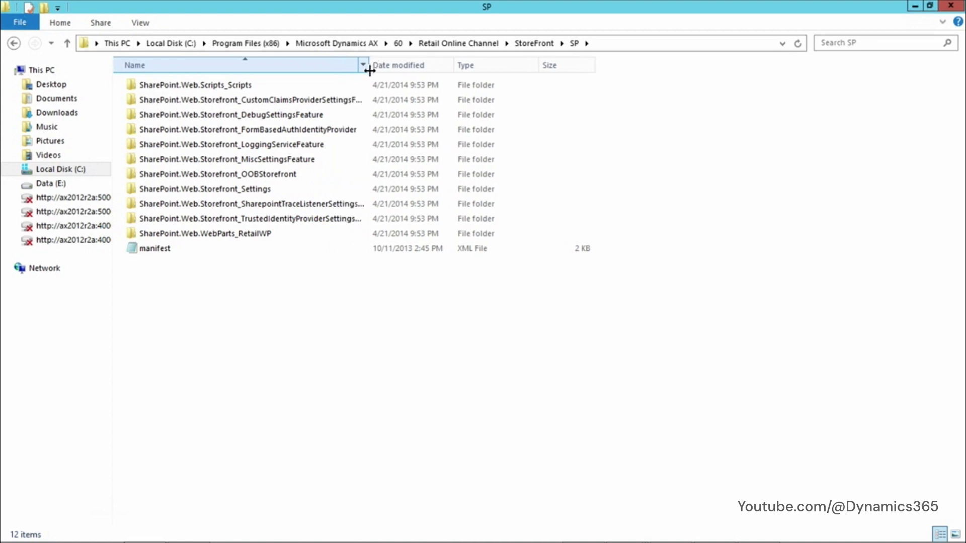
{"action": "left_click", "coordinate": [536, 44]}
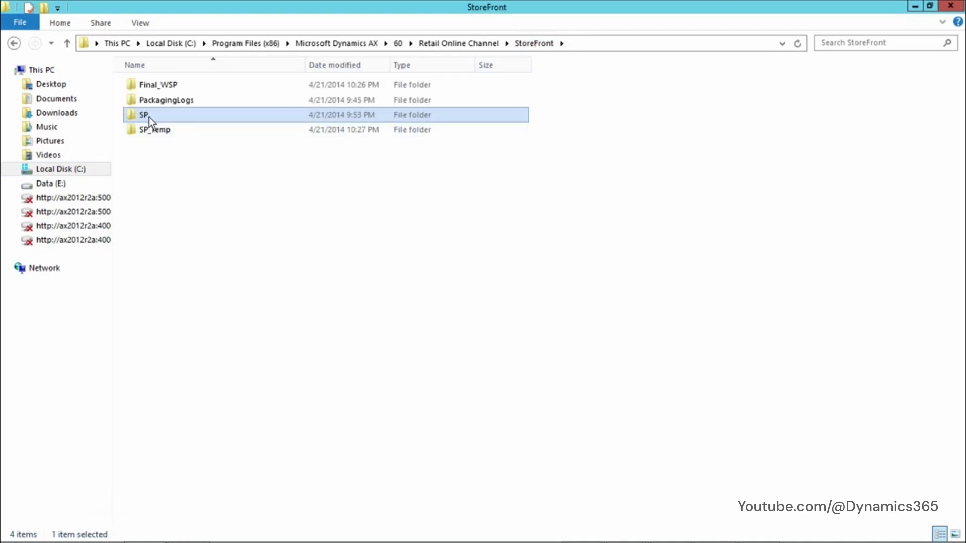
{"action": "double_click", "coordinate": [149, 116]}
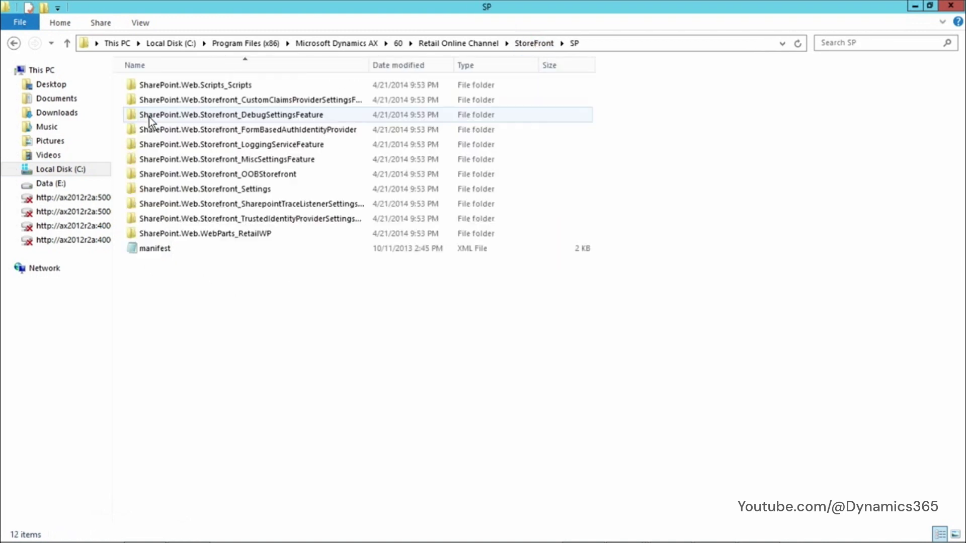
Open the SP folder's manifest file in Notepad to look at its feature manifest locations, and close it.
{"action": "left_click", "coordinate": [150, 250]}
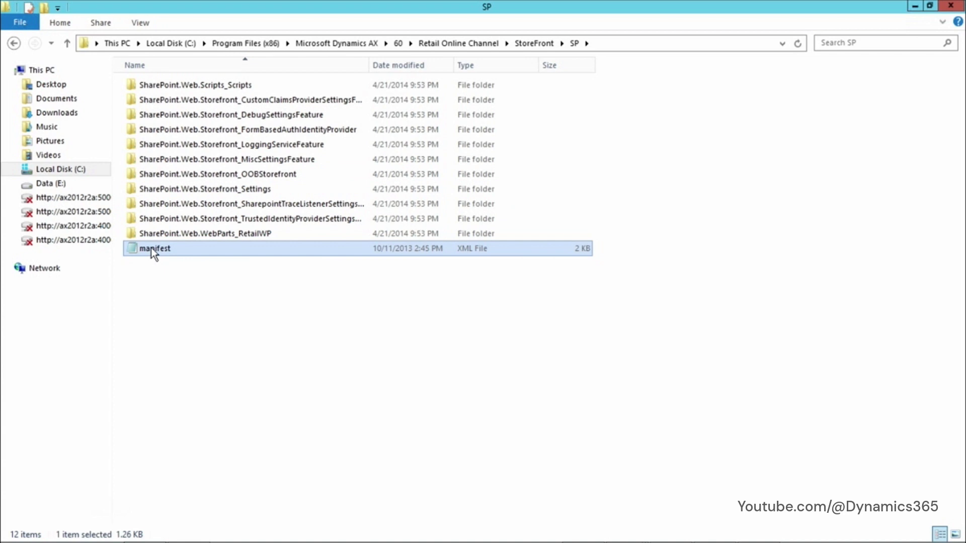
{"action": "right_click", "coordinate": [152, 253]}
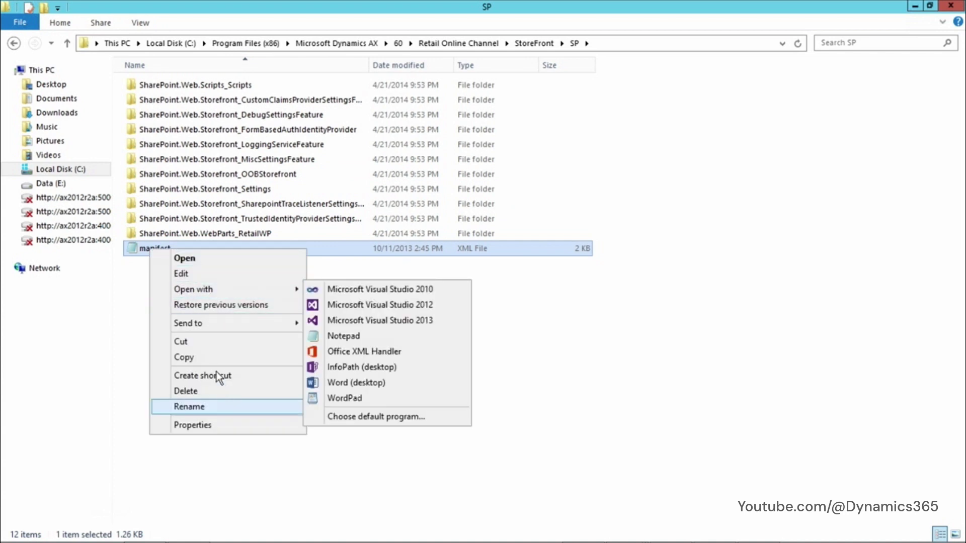
{"action": "mouse_move", "coordinate": [201, 321]}
{"action": "mouse_move", "coordinate": [216, 292]}
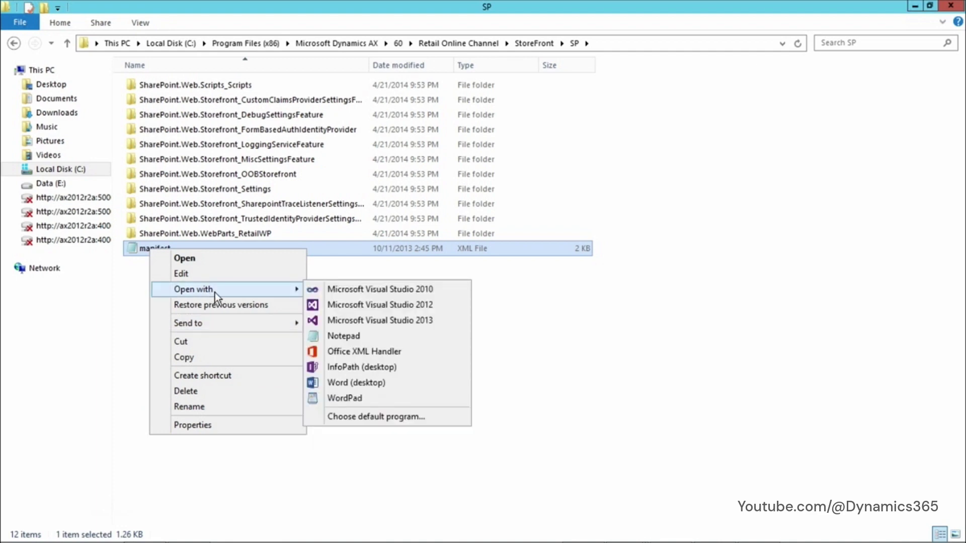
{"action": "left_click", "coordinate": [356, 336]}
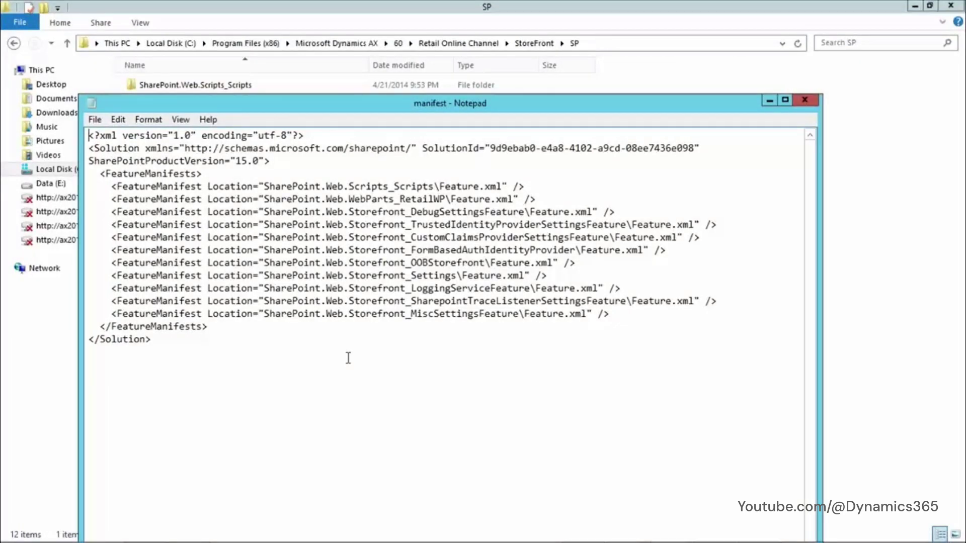
{"action": "left_click", "coordinate": [806, 100]}
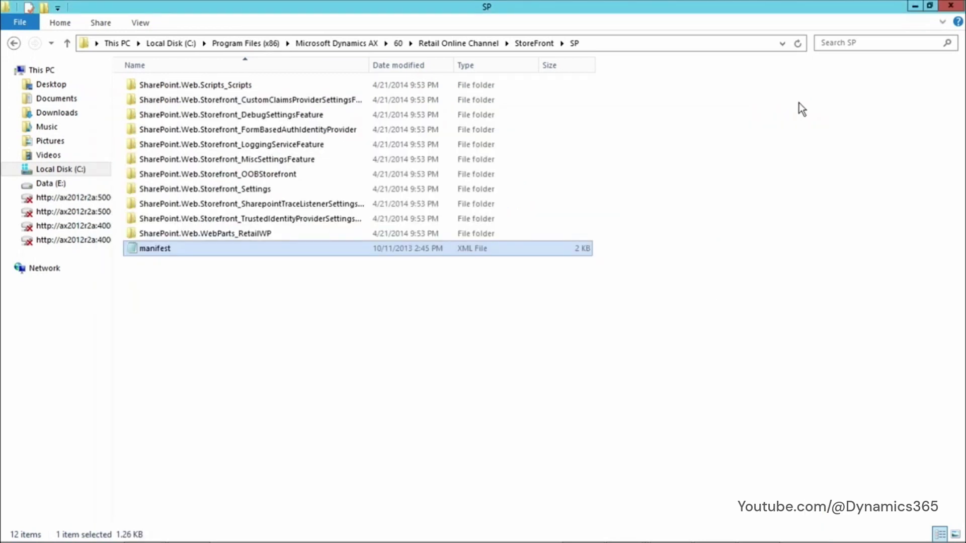
{"action": "left_click", "coordinate": [210, 302]}
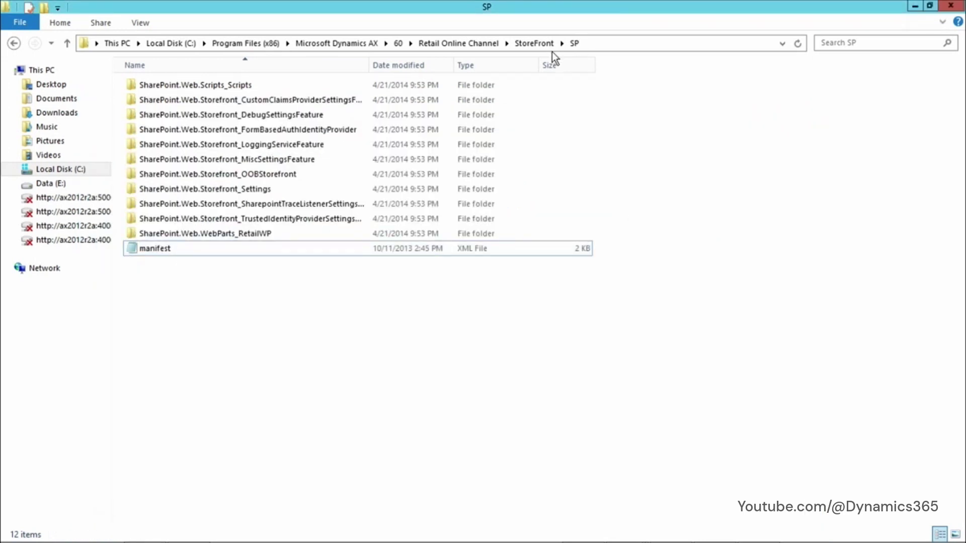
Open the oob-settings XML file from the tools folder of Retail Online Channel and move its window higher on the screen.
{"action": "left_click", "coordinate": [474, 42]}
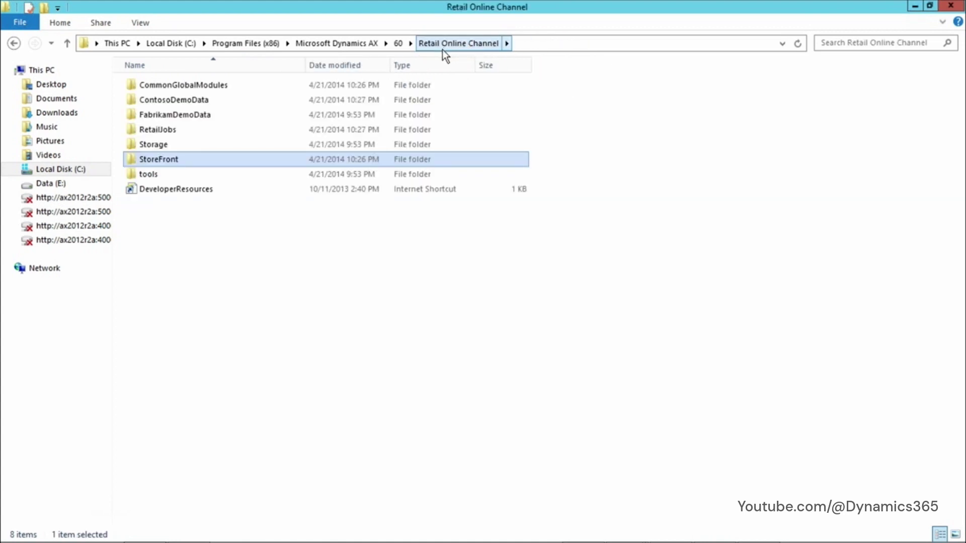
{"action": "double_click", "coordinate": [131, 174]}
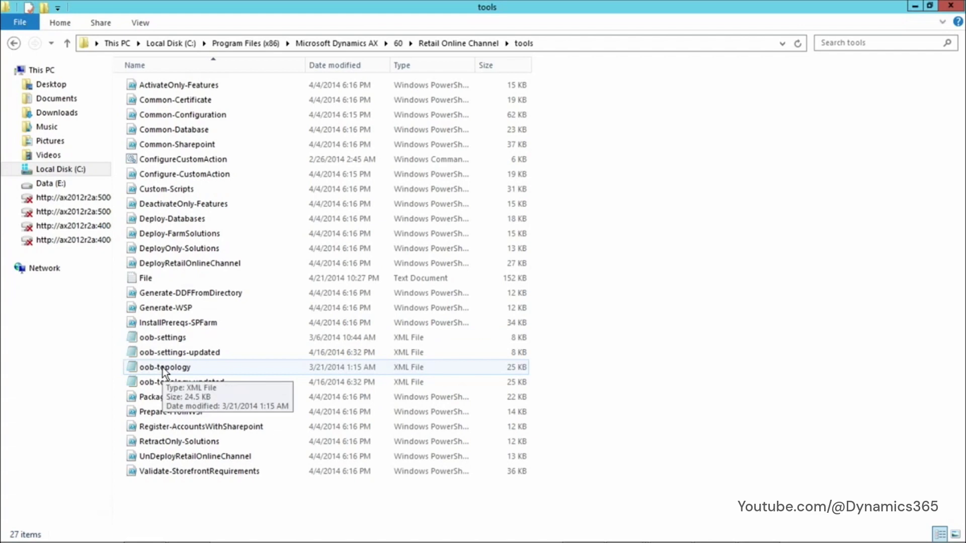
{"action": "double_click", "coordinate": [170, 340]}
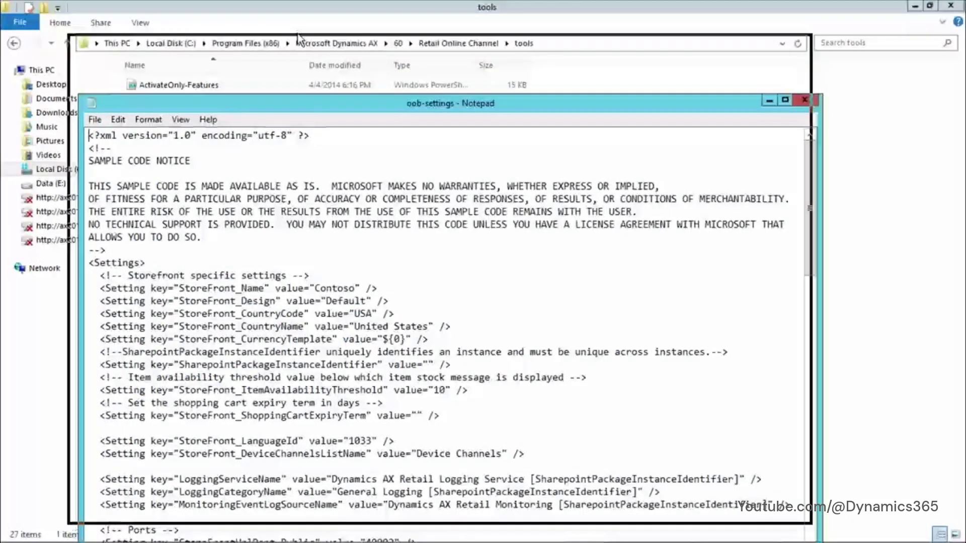
{"action": "left_click_drag", "start_coordinate": [299, 38], "coordinate": [298, 35]}
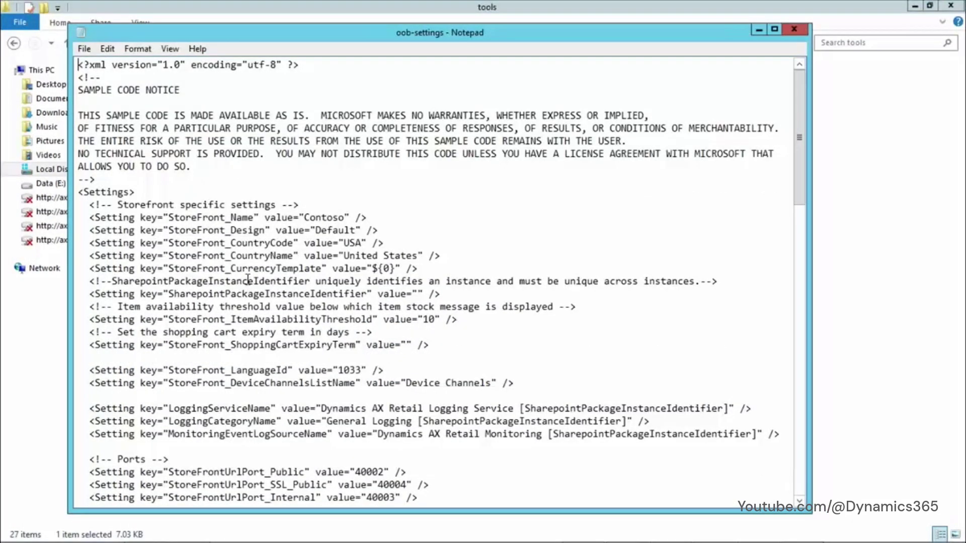
Look through the storefront-specific settings in oob-settings and select the four setting lines under the Ports comment.
{"action": "scroll", "coordinate": [248, 280], "scroll_direction": "down", "scroll_amount": 4}
{"action": "scroll", "coordinate": [250, 281], "scroll_direction": "up", "scroll_amount": 4}
{"action": "scroll", "coordinate": [251, 278], "scroll_direction": "down", "scroll_amount": 5}
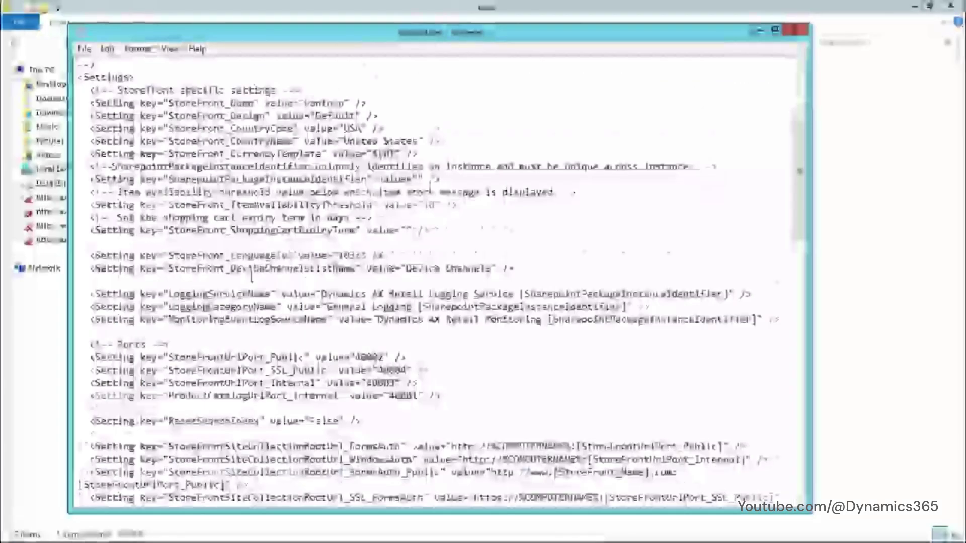
{"action": "scroll", "coordinate": [253, 274], "scroll_direction": "up", "scroll_amount": 4}
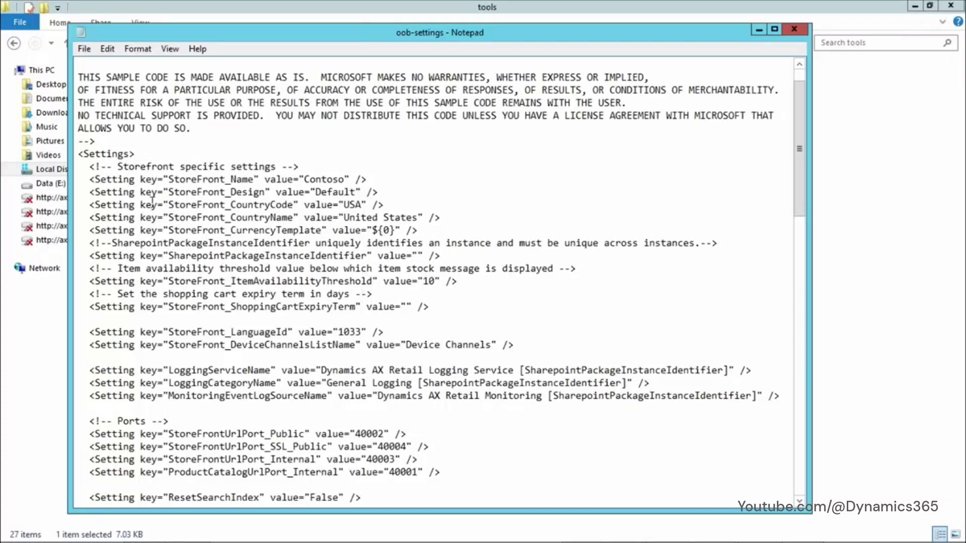
{"action": "scroll", "coordinate": [157, 191], "scroll_direction": "down", "scroll_amount": 3}
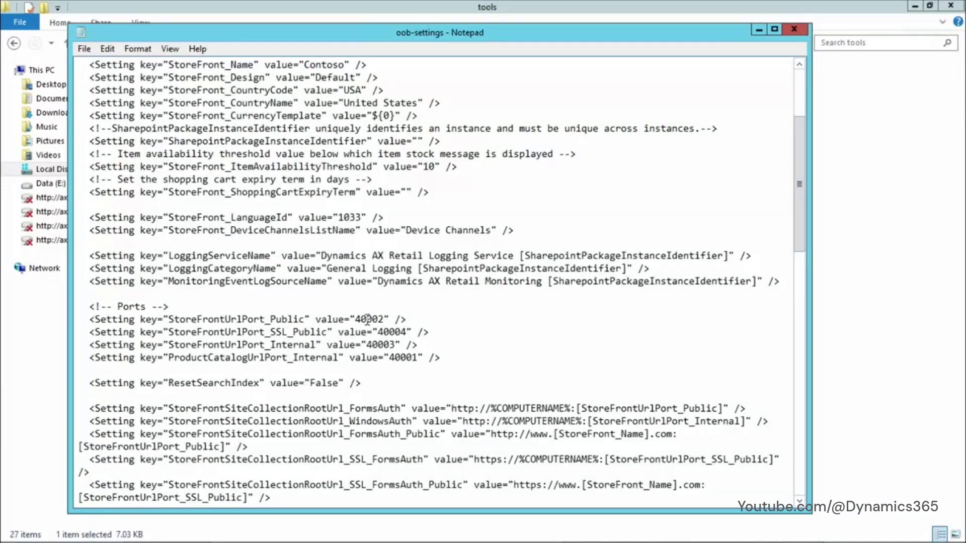
{"action": "left_click", "coordinate": [459, 358]}
{"action": "left_click_drag", "start_coordinate": [441, 358], "coordinate": [73, 317]}
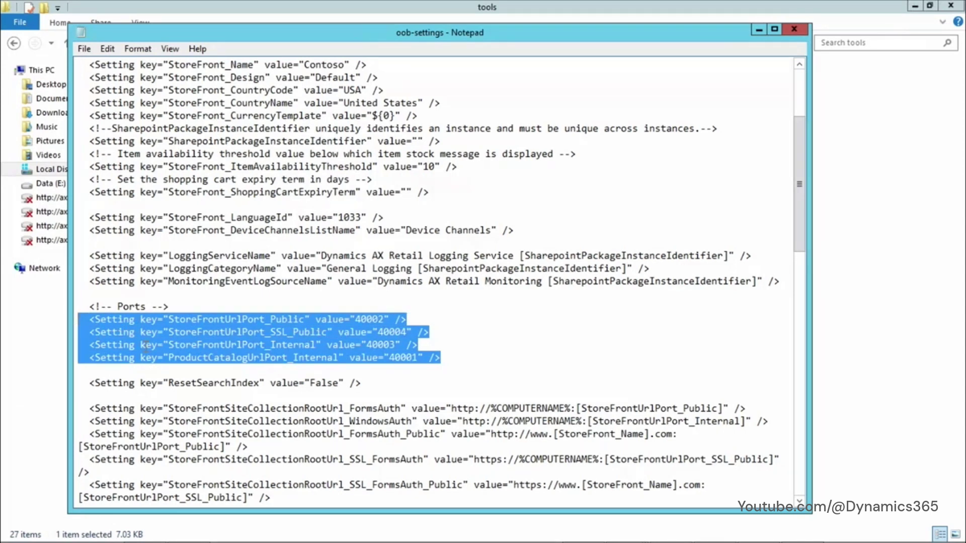
Highlight in turn the port values of StoreFrontUrlPort_Public, StoreFrontUrlPort_SSL_Public, StoreFrontUrlPort_Internal and ProductCatalogUrlPort_Internal.
{"action": "left_click", "coordinate": [356, 320]}
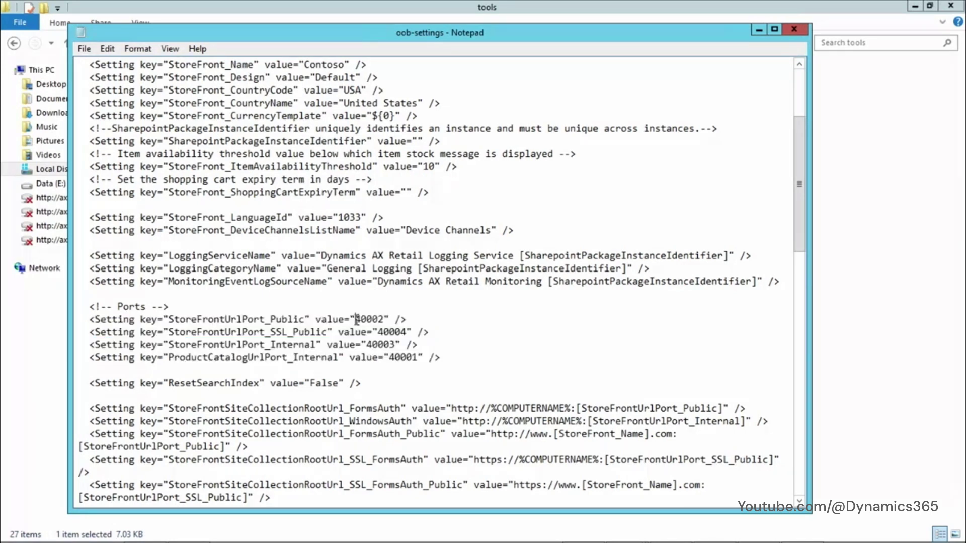
{"action": "left_click_drag", "start_coordinate": [356, 320], "coordinate": [384, 319]}
{"action": "left_click_drag", "start_coordinate": [378, 332], "coordinate": [407, 335]}
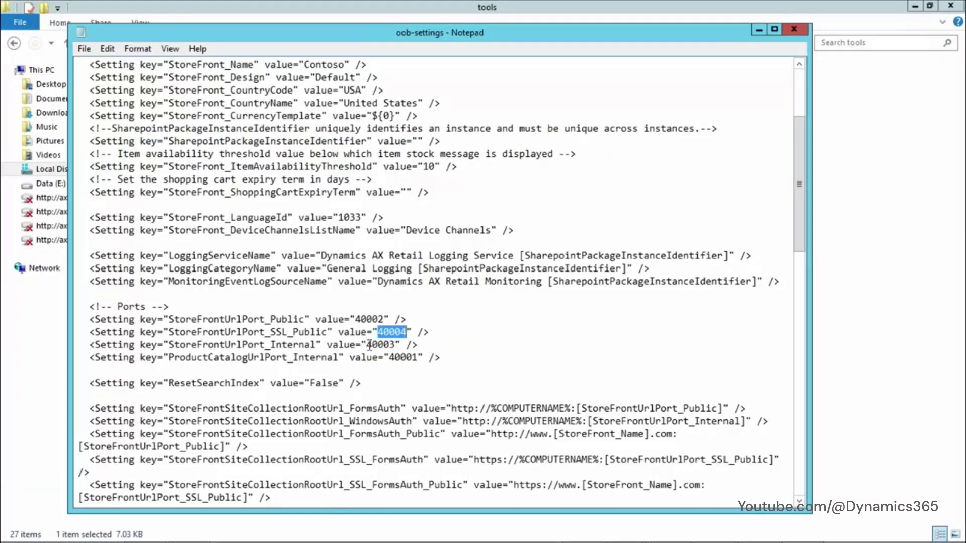
{"action": "left_click_drag", "start_coordinate": [366, 345], "coordinate": [395, 347]}
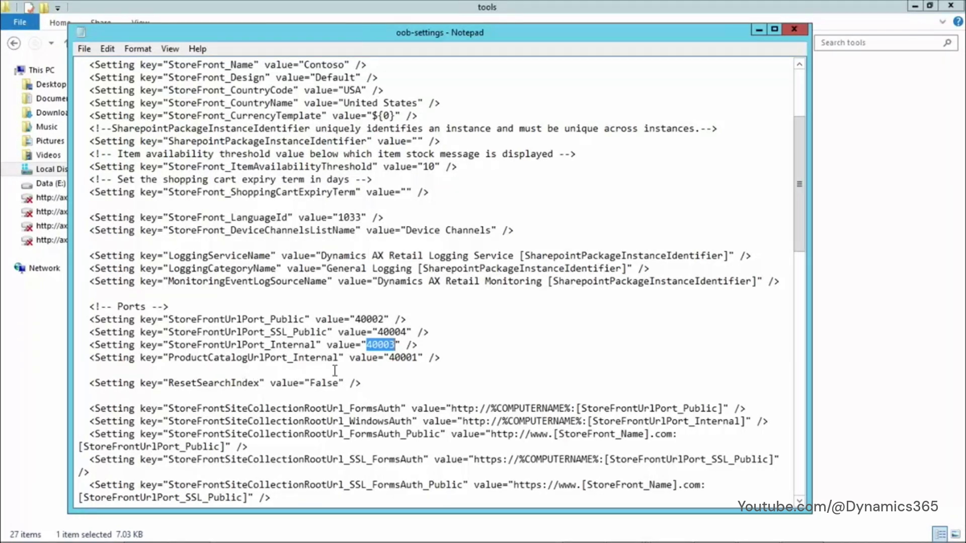
{"action": "mouse_move", "coordinate": [389, 358]}
{"action": "left_mouse_down"}
{"action": "mouse_move", "coordinate": [418, 360]}
{"action": "mouse_move", "coordinate": [391, 358]}
{"action": "left_mouse_up"}
{"action": "left_click", "coordinate": [418, 359]}
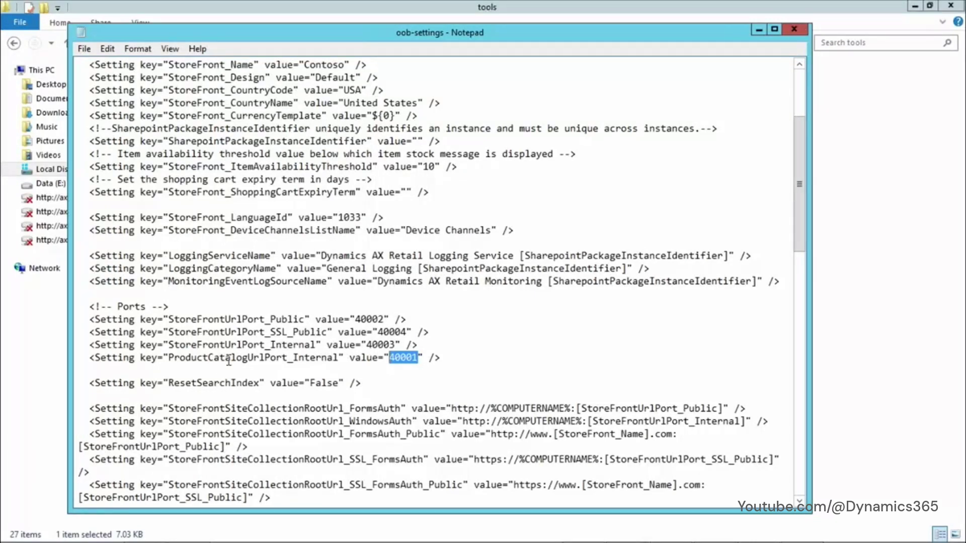
Highlight the %COMPUTERNAME% placeholder in the StoreFrontSiteCollectionRootUrl_FormsAuth value and compare it with the settings above.
{"action": "scroll", "coordinate": [228, 361], "scroll_direction": "down", "scroll_amount": 3}
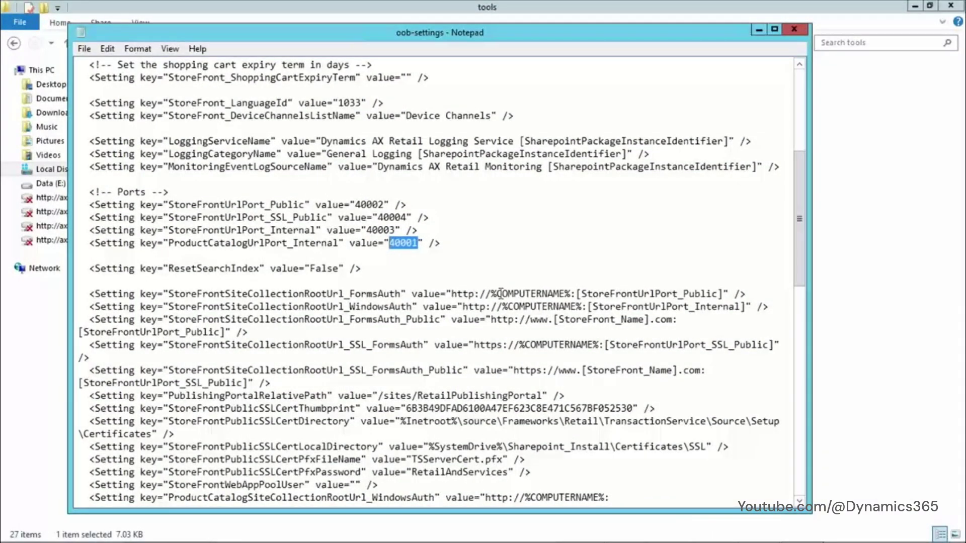
{"action": "left_click_drag", "start_coordinate": [497, 293], "coordinate": [564, 295]}
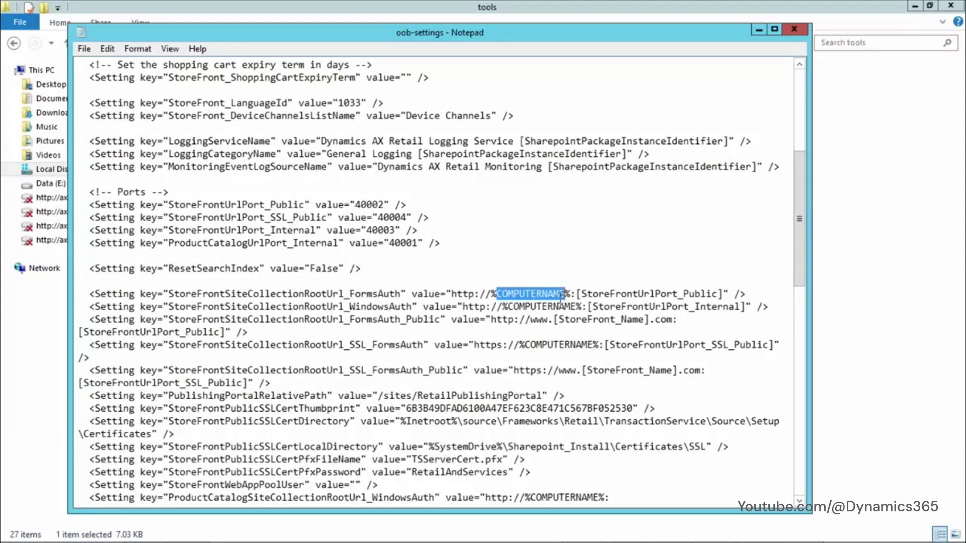
{"action": "left_click_drag", "start_coordinate": [491, 296], "coordinate": [572, 298]}
{"action": "scroll", "coordinate": [494, 290], "scroll_direction": "up", "scroll_amount": 2}
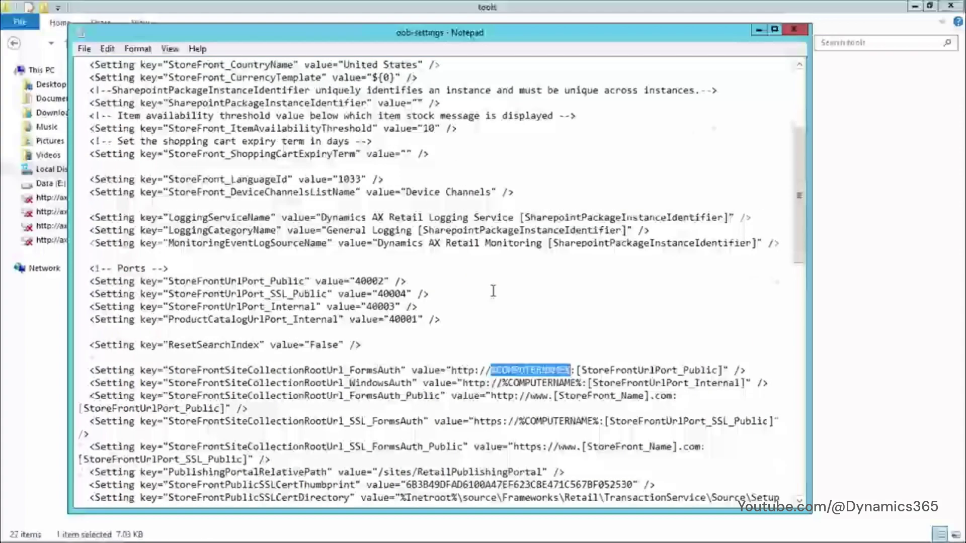
{"action": "scroll", "coordinate": [494, 291], "scroll_direction": "up", "scroll_amount": 5}
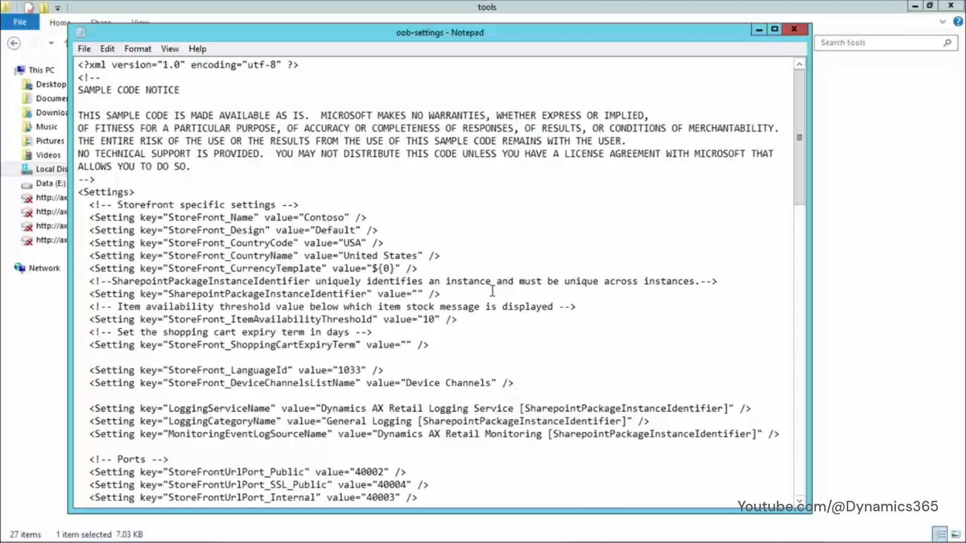
{"action": "scroll", "coordinate": [492, 290], "scroll_direction": "down", "scroll_amount": 7}
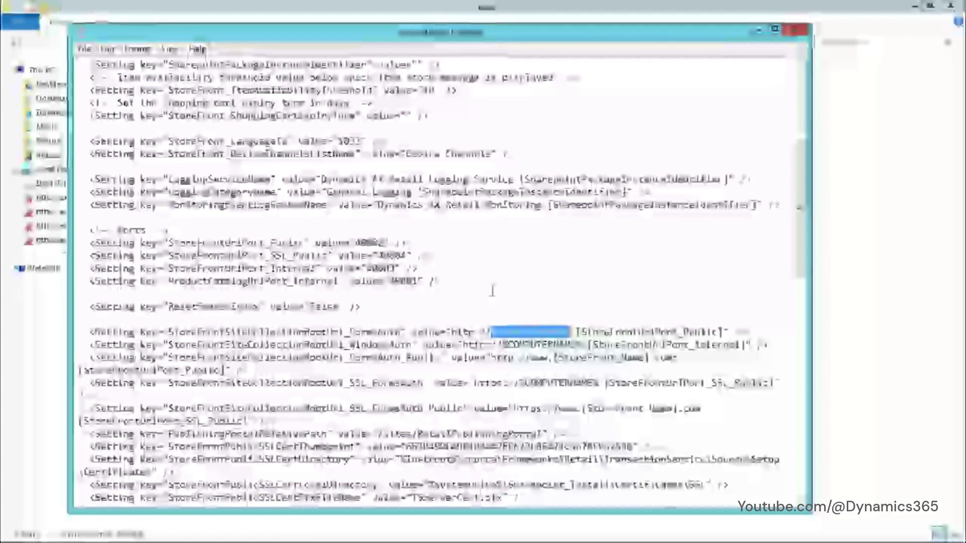
{"action": "mouse_move", "coordinate": [453, 3]}
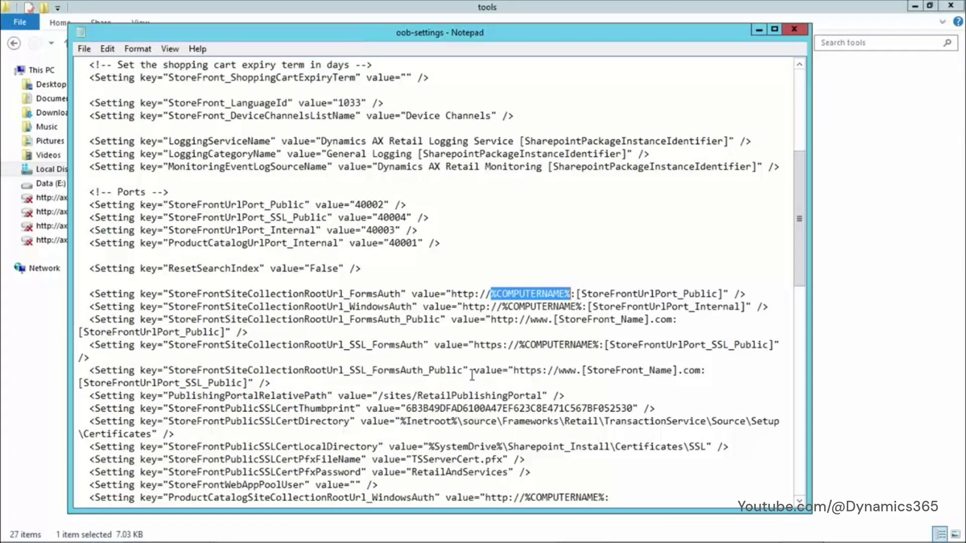
Examine the remaining oob-settings entries, highlighting the StoreFrontPublicSSLCertLocalDirectory key, and close the file.
{"action": "scroll", "coordinate": [473, 376], "scroll_direction": "up", "scroll_amount": 3}
{"action": "scroll", "coordinate": [472, 375], "scroll_direction": "down", "scroll_amount": 6}
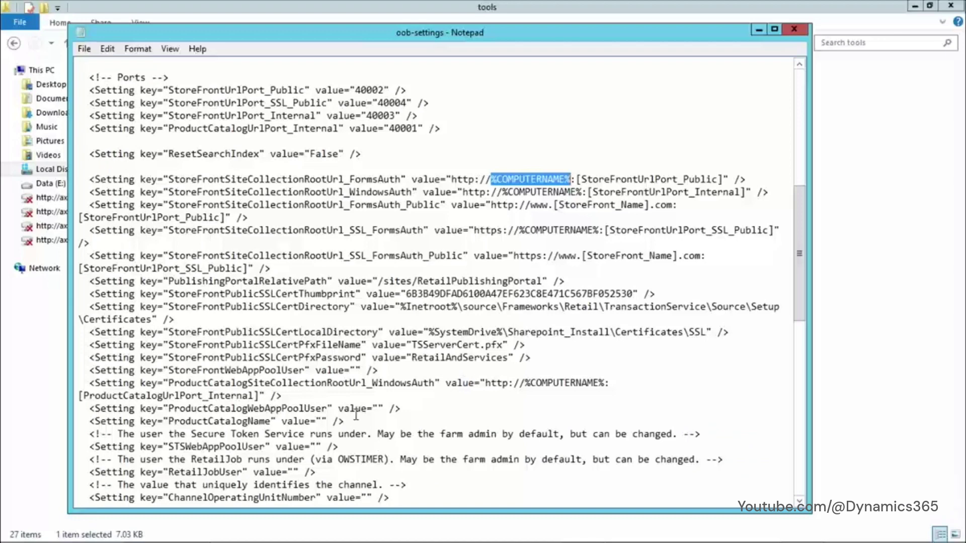
{"action": "scroll", "coordinate": [331, 364], "scroll_direction": "down", "scroll_amount": 3}
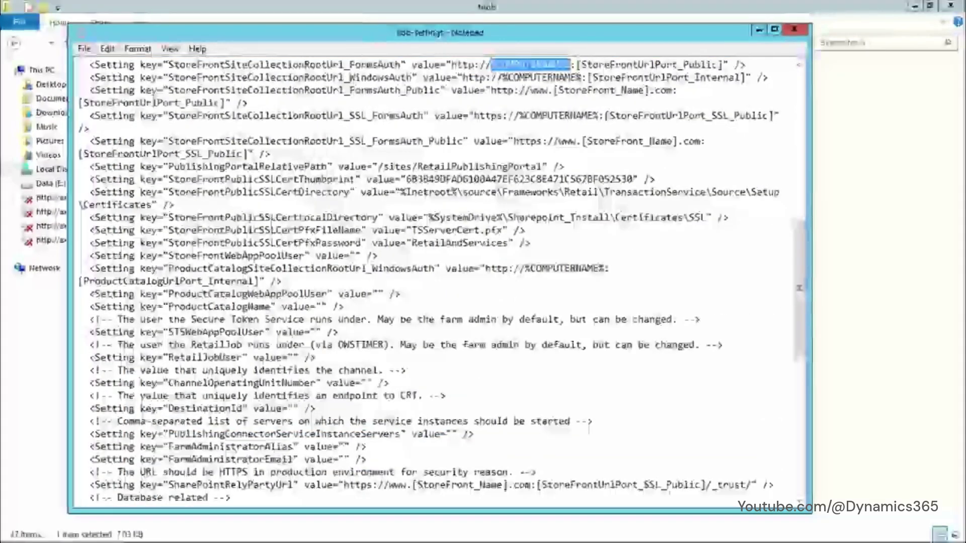
{"action": "left_click_drag", "start_coordinate": [168, 218], "coordinate": [379, 227]}
{"action": "left_click", "coordinate": [383, 230]}
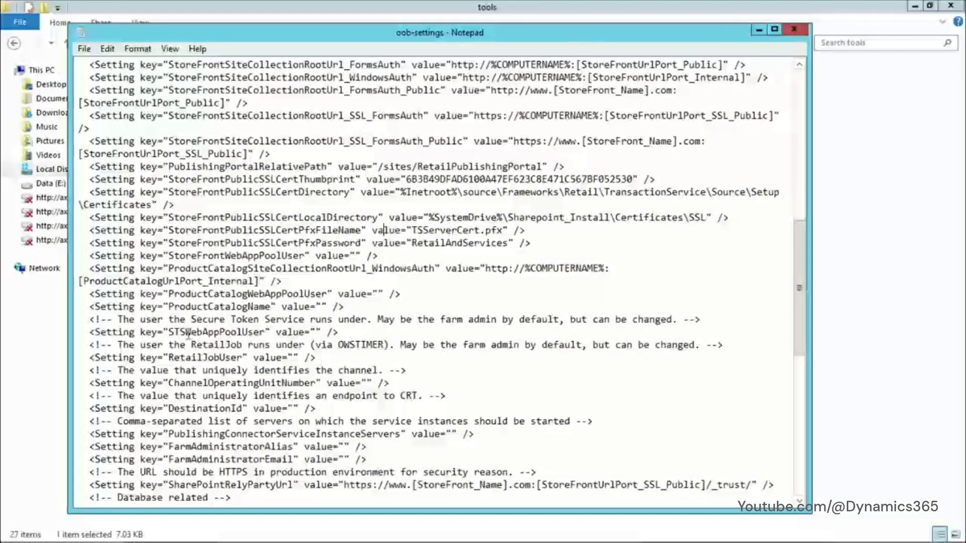
{"action": "scroll", "coordinate": [204, 336], "scroll_direction": "up", "scroll_amount": 8}
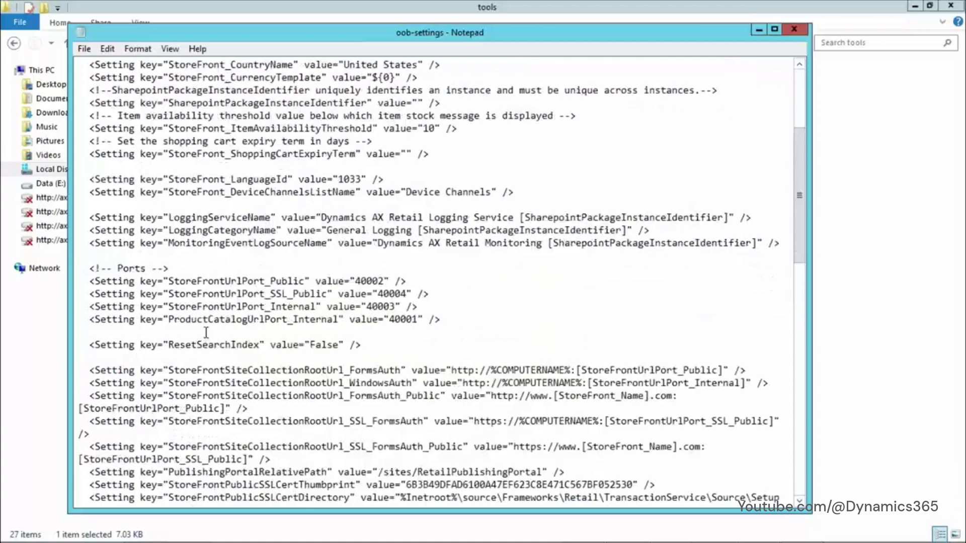
{"action": "scroll", "coordinate": [206, 332], "scroll_direction": "up", "scroll_amount": 5}
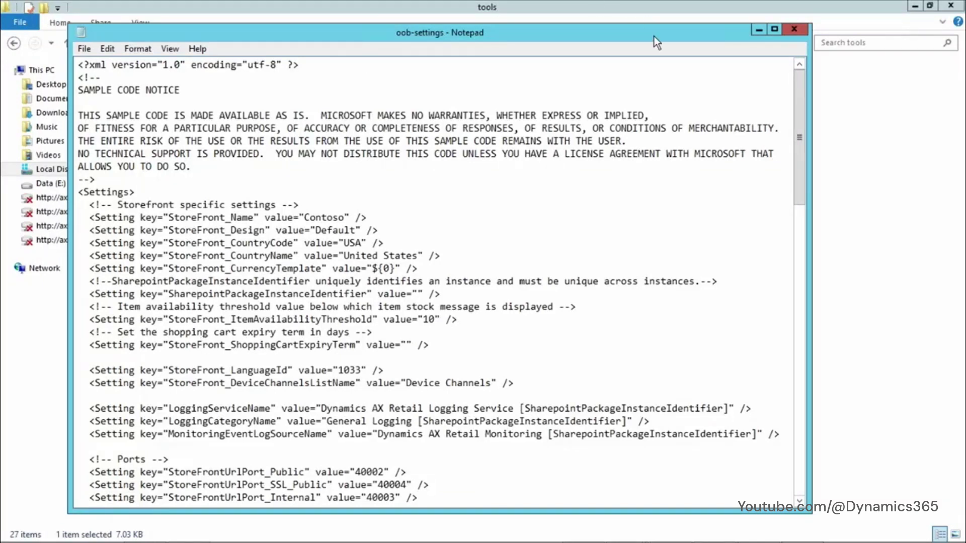
{"action": "left_click", "coordinate": [798, 29]}
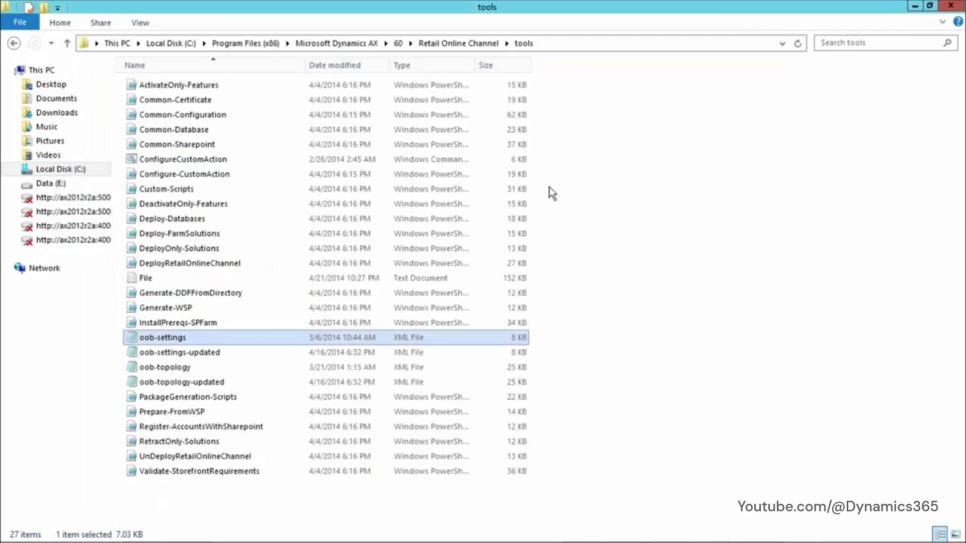
Open the oob-topology file and examine its Databases section, highlighting the install value of the FBA database.
{"action": "double_click", "coordinate": [153, 371]}
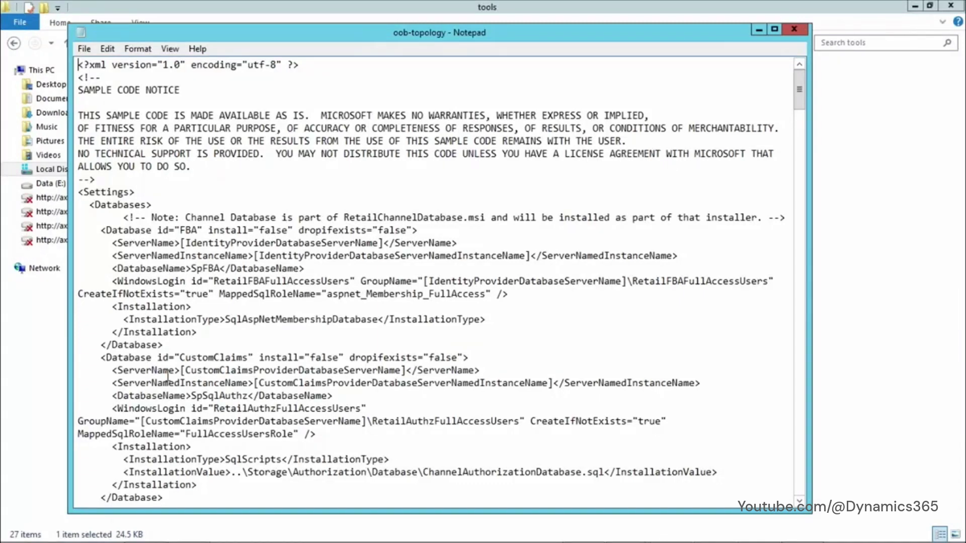
{"action": "scroll", "coordinate": [167, 376], "scroll_direction": "down", "scroll_amount": 2}
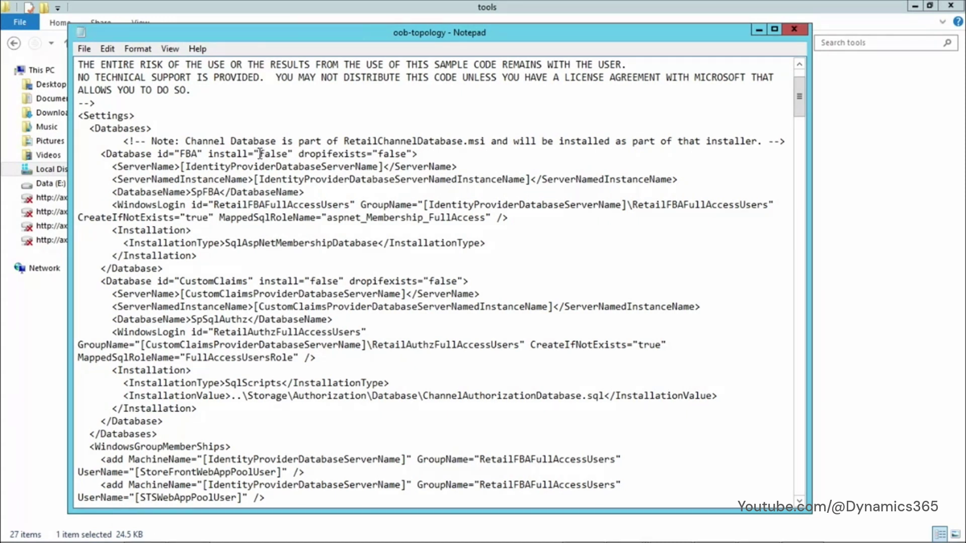
{"action": "double_click", "coordinate": [284, 153]}
{"action": "scroll", "coordinate": [245, 314], "scroll_direction": "down", "scroll_amount": 3}
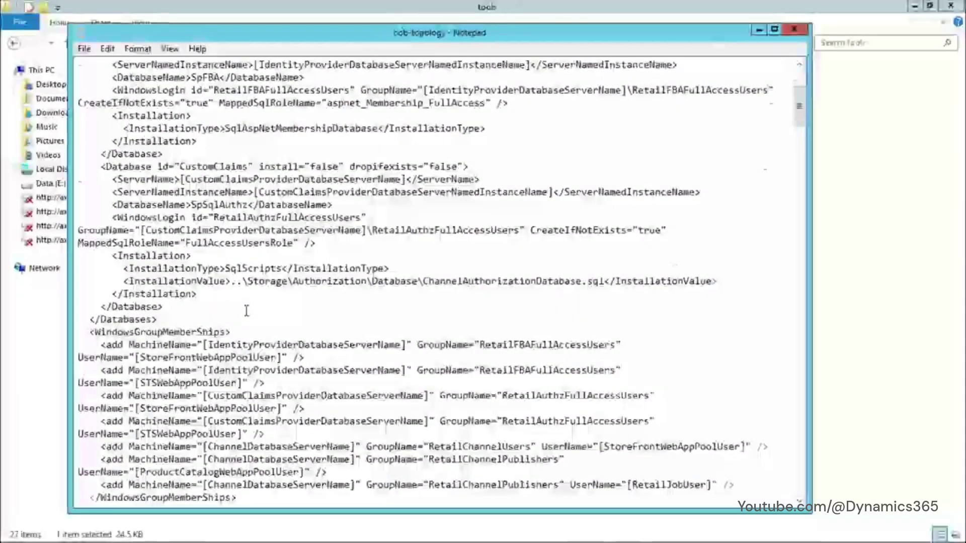
{"action": "scroll", "coordinate": [247, 310], "scroll_direction": "up", "scroll_amount": 5}
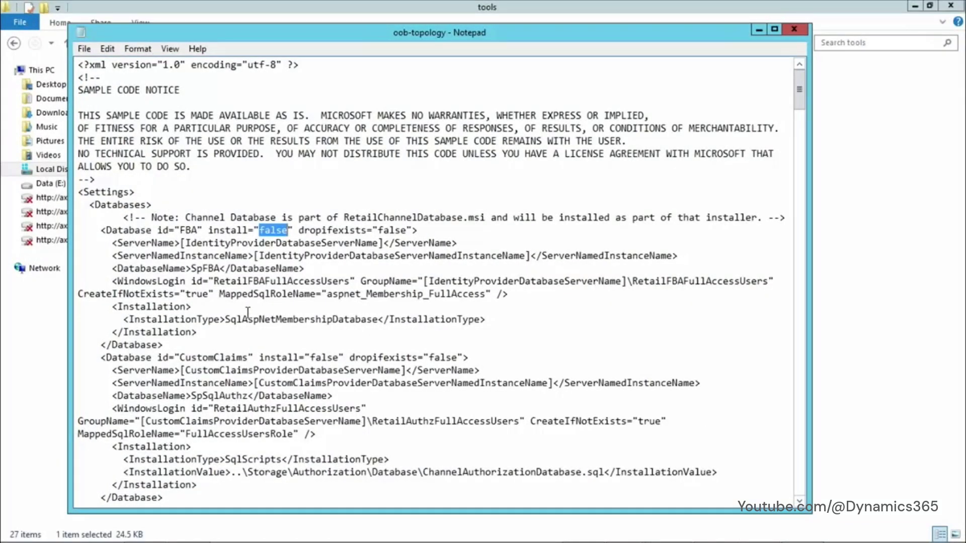
{"action": "scroll", "coordinate": [183, 267], "scroll_direction": "down", "scroll_amount": 4}
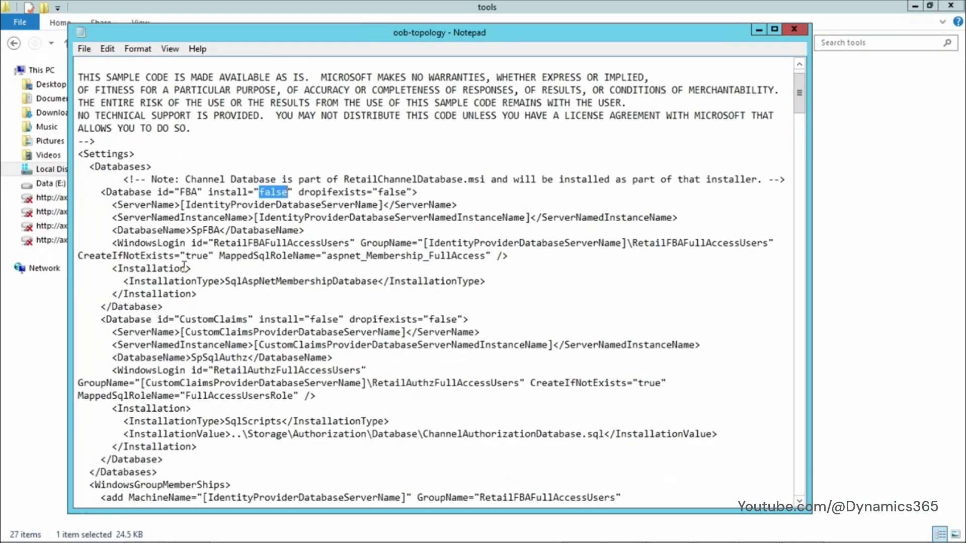
{"action": "scroll", "coordinate": [184, 268], "scroll_direction": "down", "scroll_amount": 1}
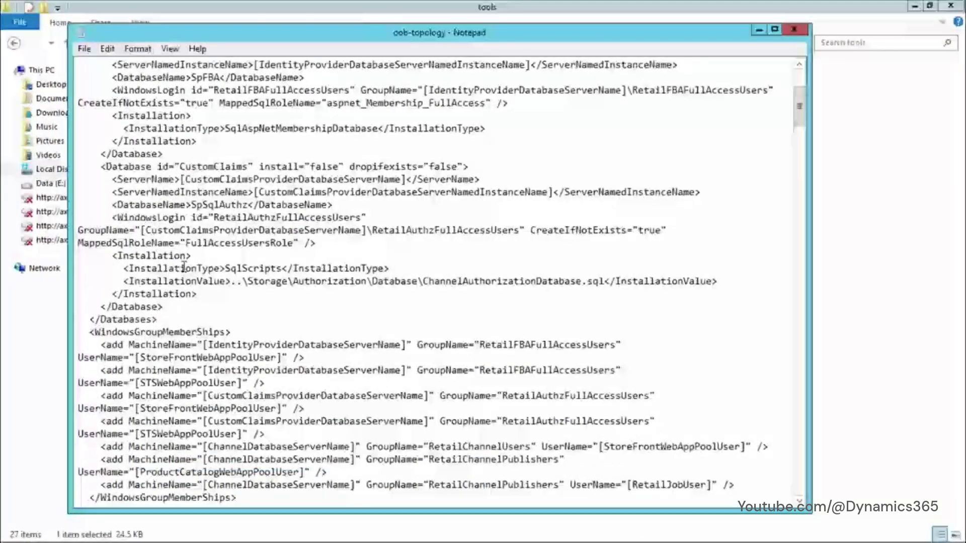
{"action": "scroll", "coordinate": [183, 269], "scroll_direction": "up", "scroll_amount": 4}
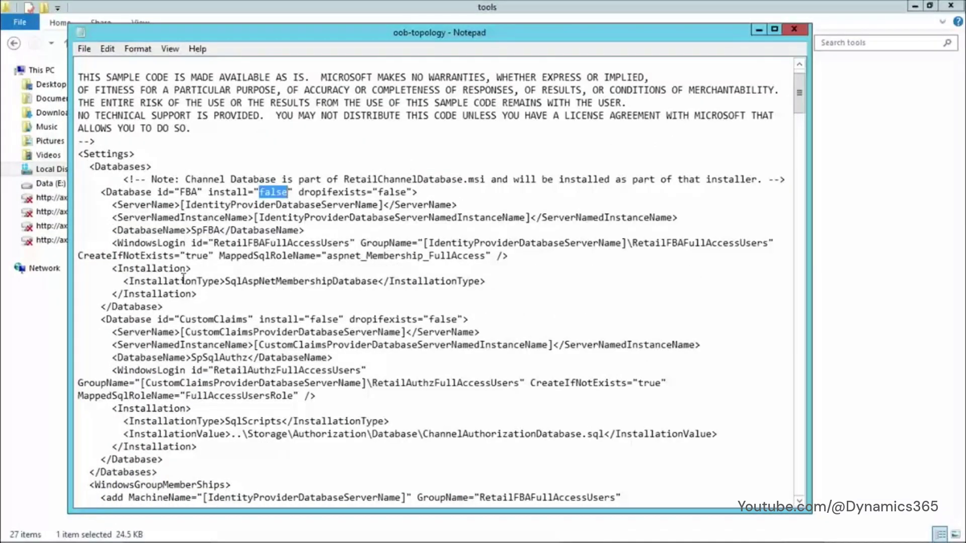
{"action": "scroll", "coordinate": [152, 292], "scroll_direction": "down", "scroll_amount": 6}
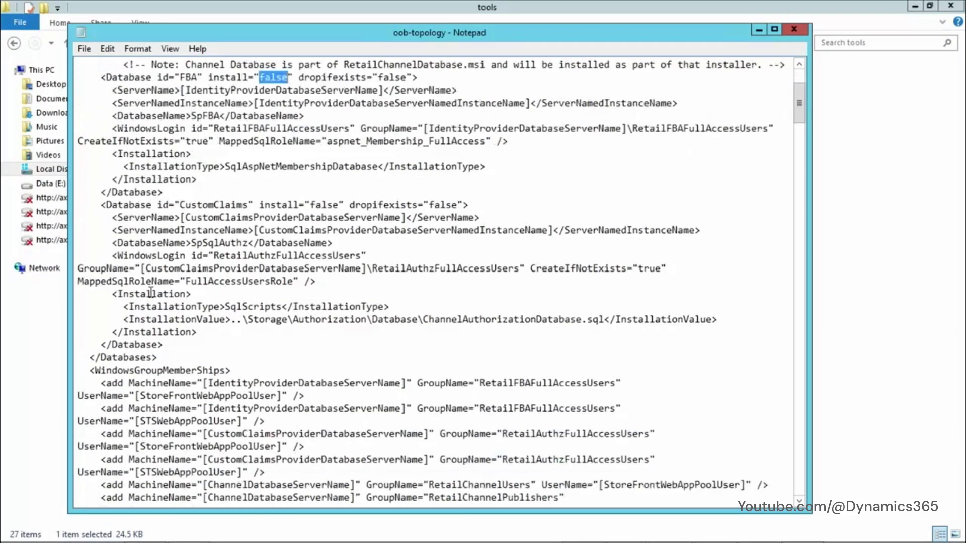
Select the text from the WindowsGroupMemberShips section through the CommonGlobalModules package and look over the StoreFront package entries below it.
{"action": "scroll", "coordinate": [152, 294], "scroll_direction": "down", "scroll_amount": 2}
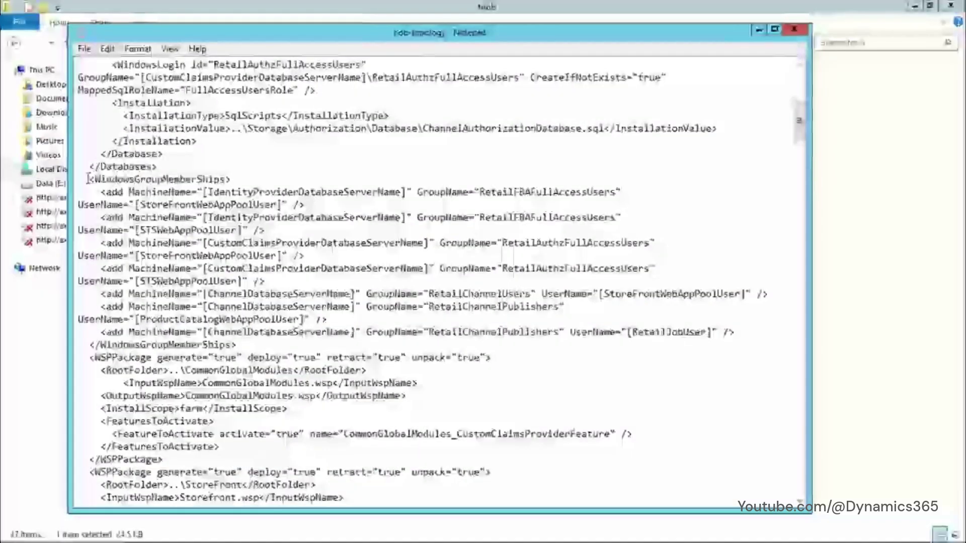
{"action": "left_click_drag", "start_coordinate": [89, 179], "coordinate": [259, 473]}
{"action": "scroll", "coordinate": [226, 368], "scroll_direction": "down", "scroll_amount": 7}
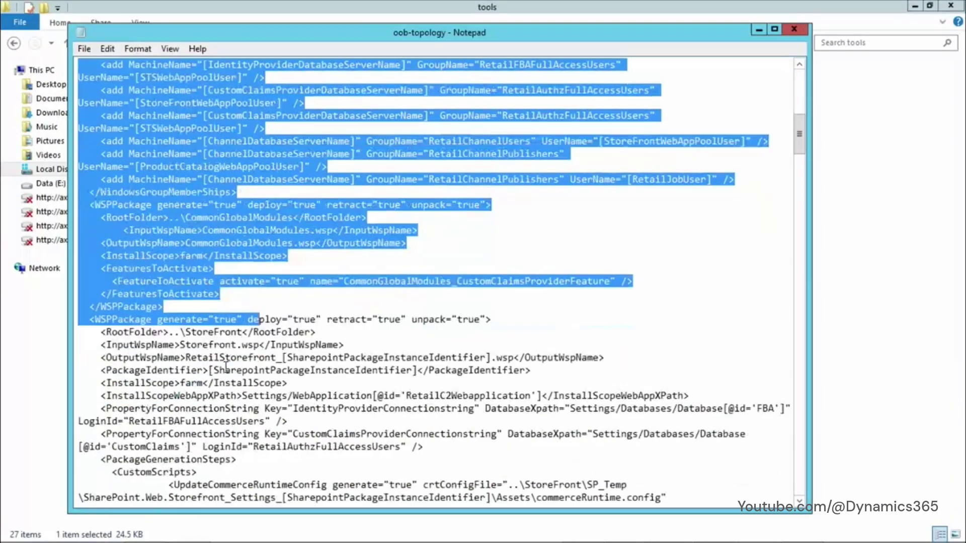
{"action": "scroll", "coordinate": [226, 368], "scroll_direction": "down", "scroll_amount": 4}
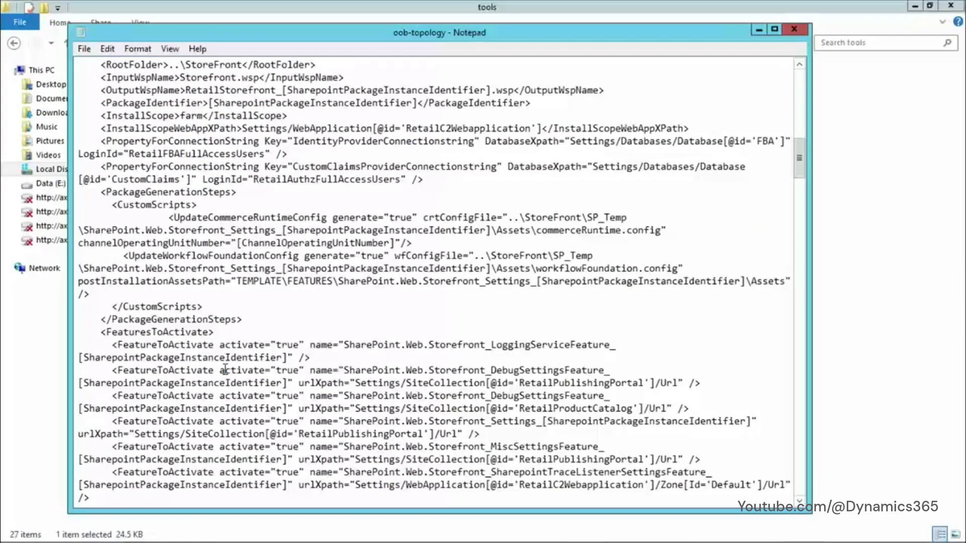
{"action": "scroll", "coordinate": [218, 352], "scroll_direction": "up", "scroll_amount": 1}
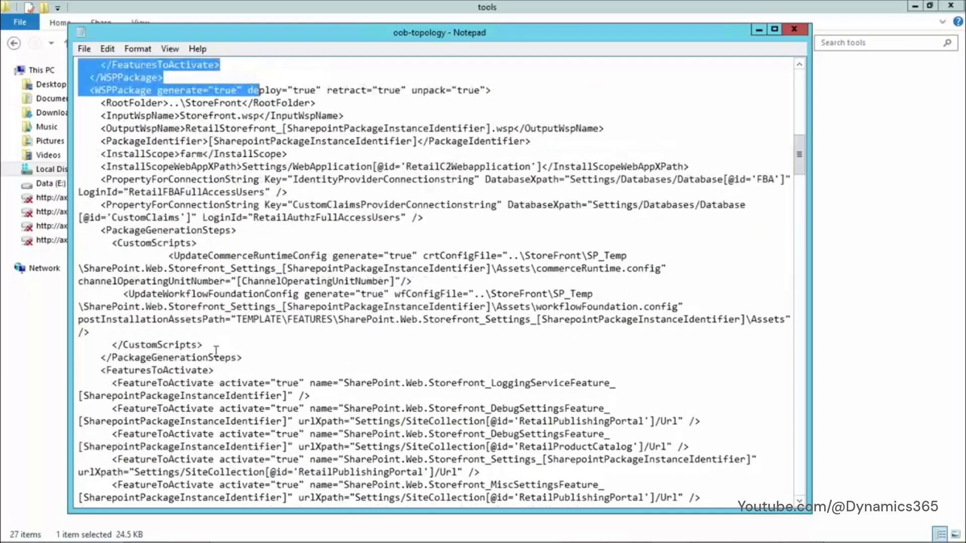
Examine the CommonGlobalModules and StoreFront WSPPackage definitions, including the package generation steps and the features to activate.
{"action": "left_click", "coordinate": [97, 105]}
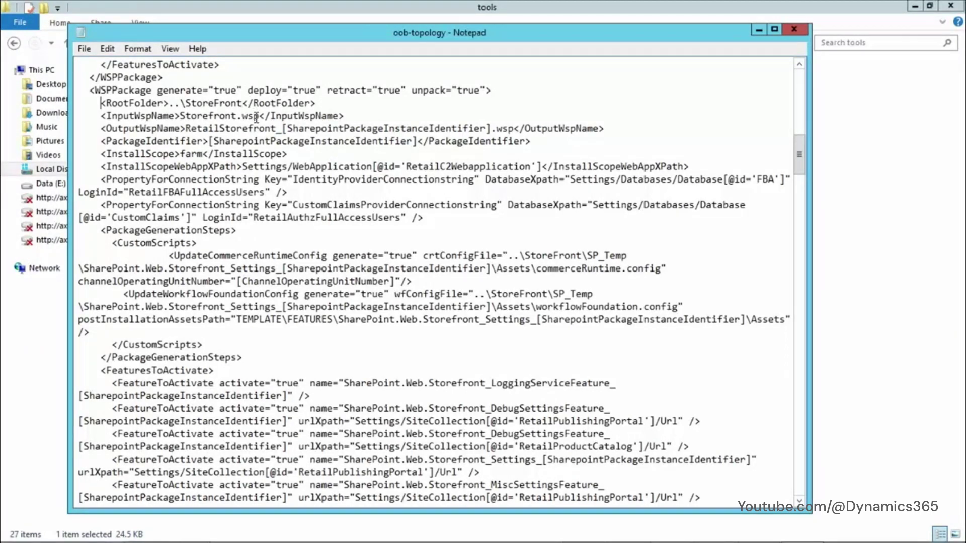
{"action": "scroll", "coordinate": [171, 215], "scroll_direction": "up", "scroll_amount": 4}
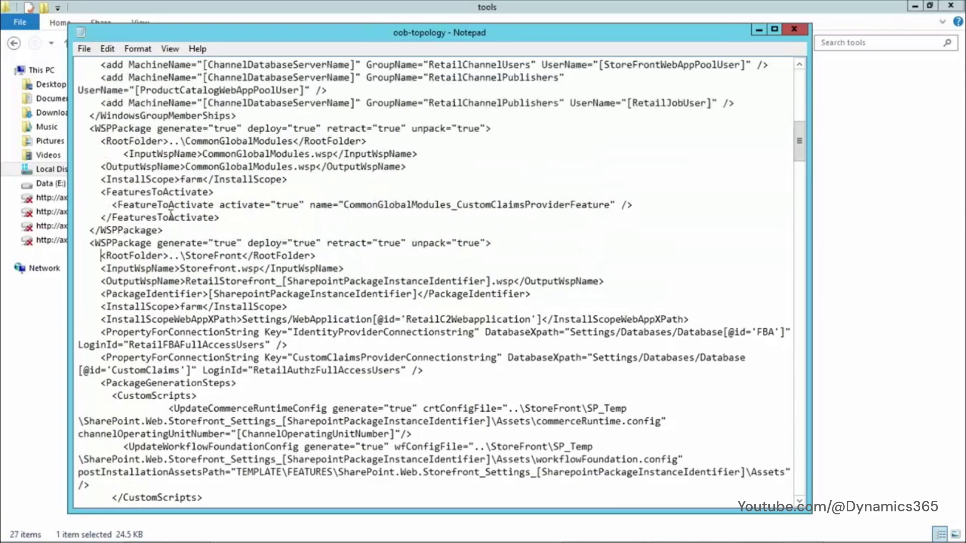
{"action": "scroll", "coordinate": [171, 215], "scroll_direction": "up", "scroll_amount": 1}
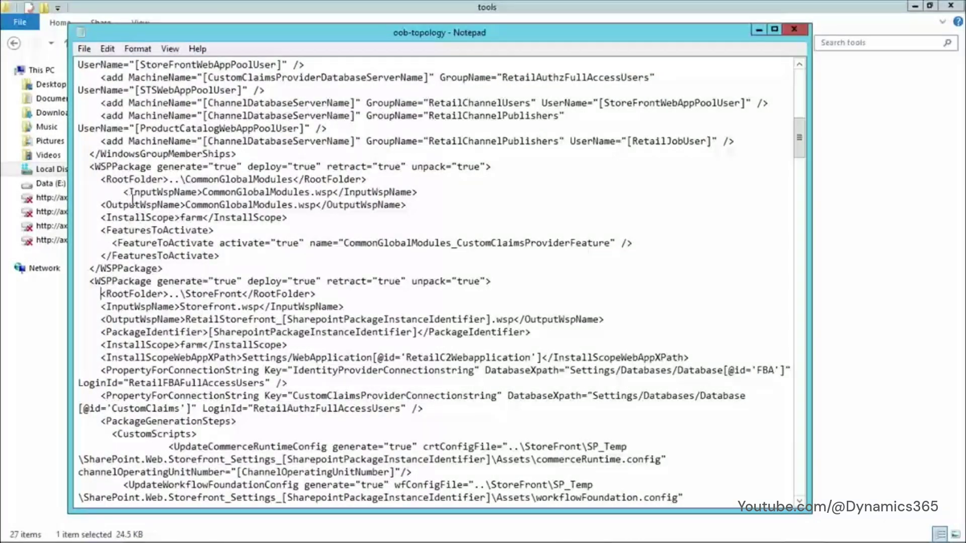
{"action": "scroll", "coordinate": [132, 200], "scroll_direction": "down", "scroll_amount": 3}
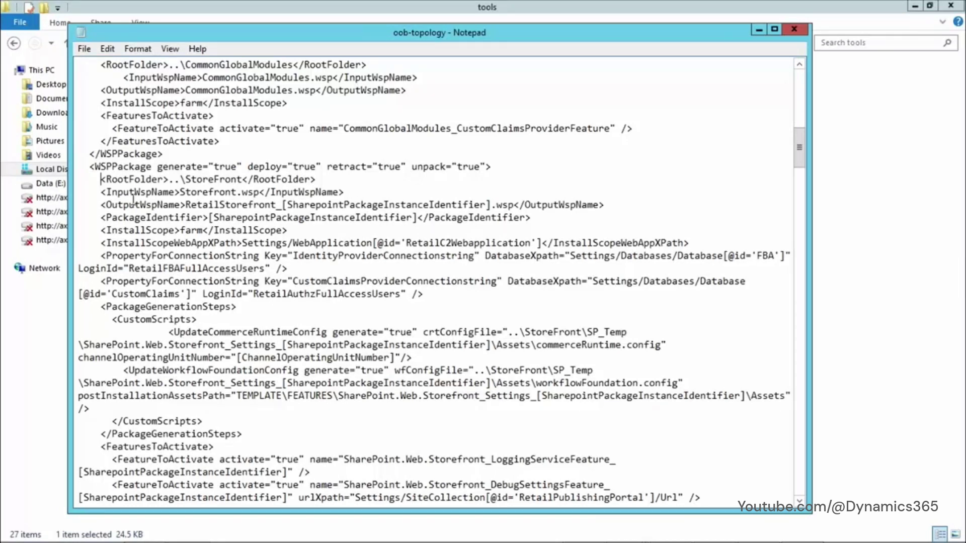
{"action": "scroll", "coordinate": [173, 197], "scroll_direction": "down", "scroll_amount": 2}
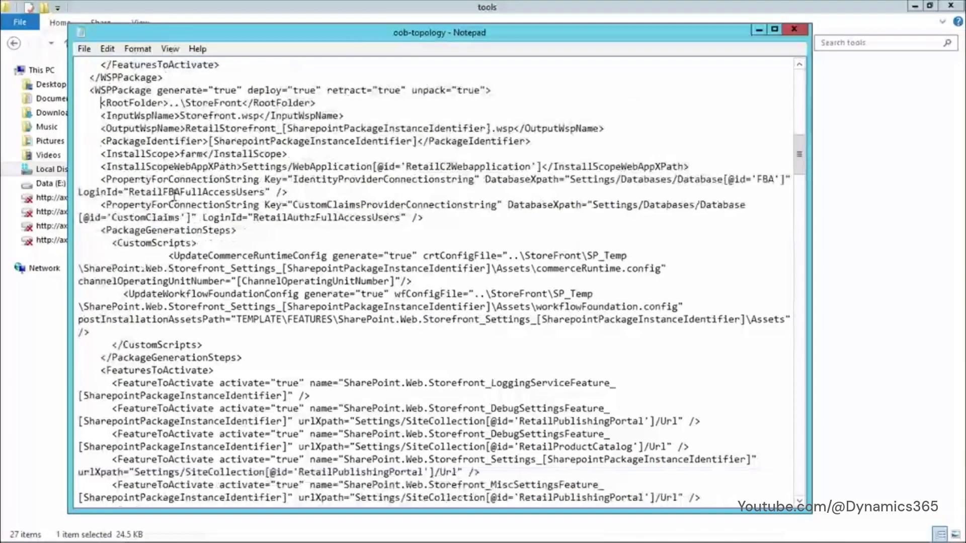
{"action": "scroll", "coordinate": [174, 199], "scroll_direction": "down", "scroll_amount": 2}
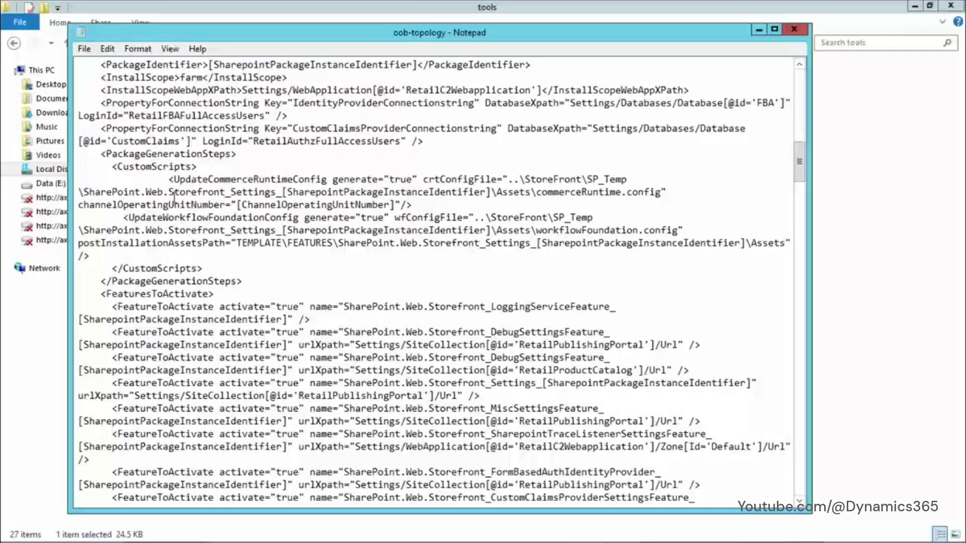
{"action": "scroll", "coordinate": [173, 199], "scroll_direction": "down", "scroll_amount": 3}
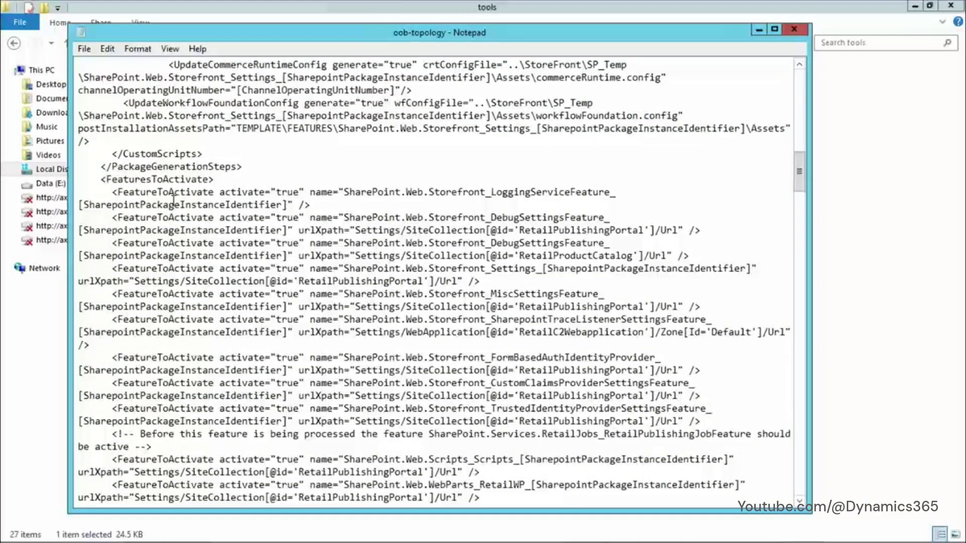
Look through the storefront FeatureProperties, highlight the [FacebookApplicationId] placeholder, and close oob-topology.
{"action": "scroll", "coordinate": [173, 199], "scroll_direction": "down", "scroll_amount": 3}
{"action": "scroll", "coordinate": [173, 205], "scroll_direction": "down", "scroll_amount": 12}
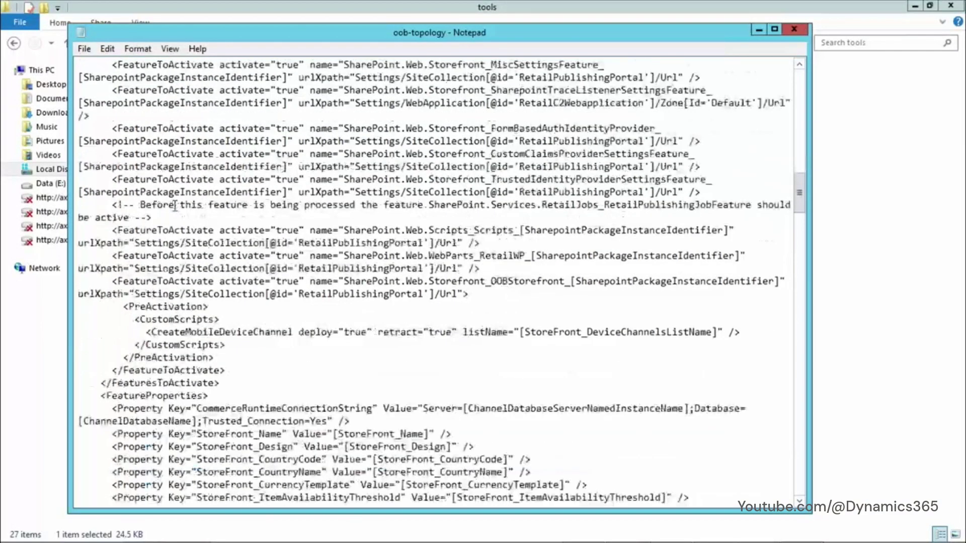
{"action": "scroll", "coordinate": [173, 205], "scroll_direction": "down", "scroll_amount": 3}
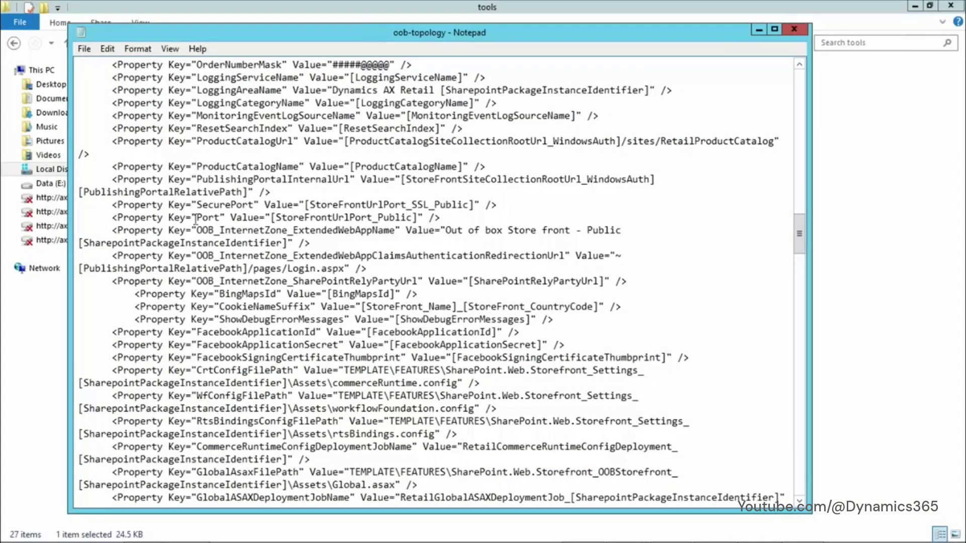
{"action": "scroll", "coordinate": [219, 265], "scroll_direction": "down", "scroll_amount": 3}
{"action": "scroll", "coordinate": [218, 263], "scroll_direction": "down", "scroll_amount": 1}
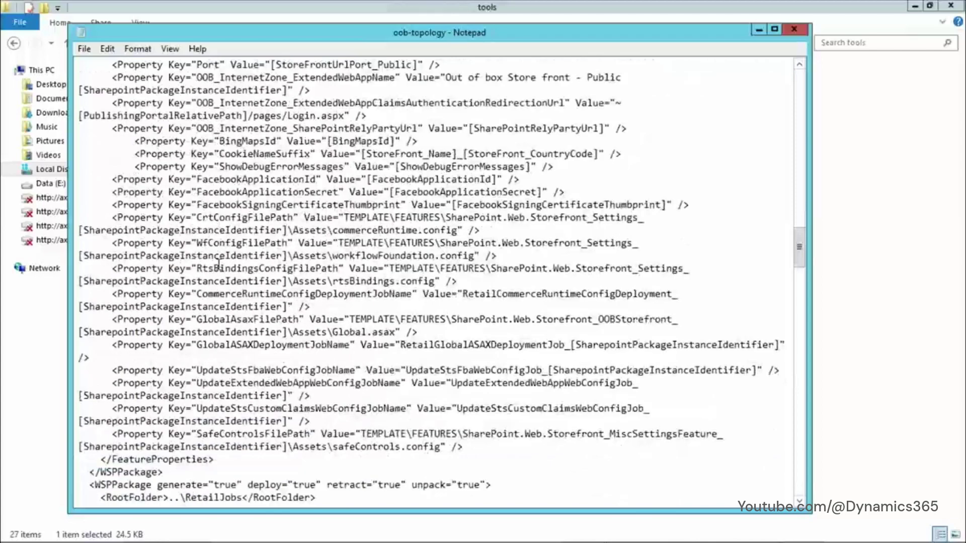
{"action": "scroll", "coordinate": [218, 262], "scroll_direction": "up", "scroll_amount": 3}
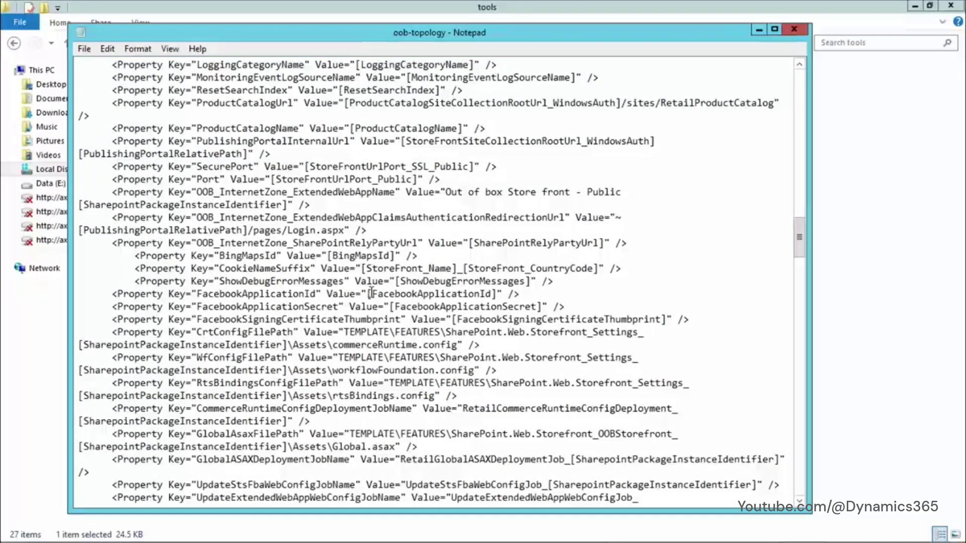
{"action": "left_click_drag", "start_coordinate": [367, 293], "coordinate": [498, 294]}
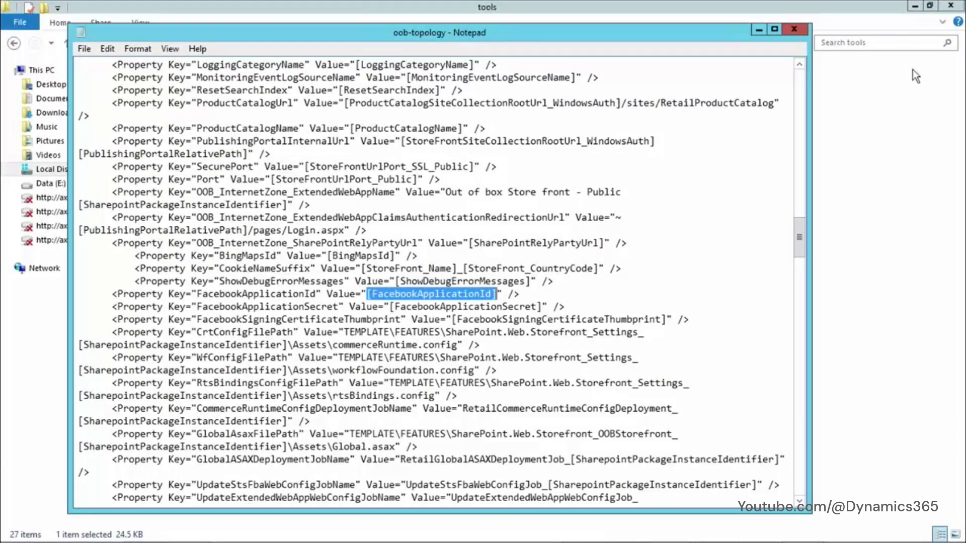
{"action": "left_click", "coordinate": [800, 28]}
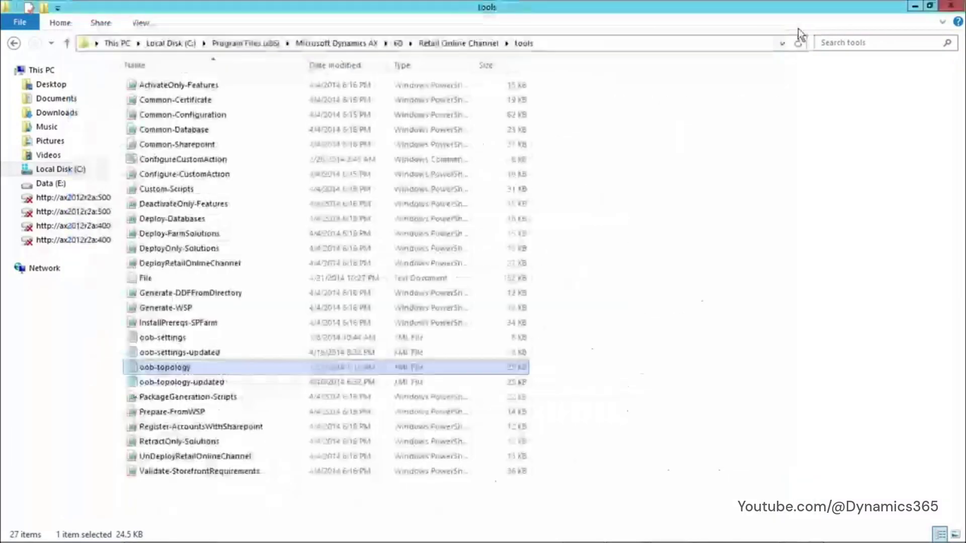
{"action": "right_click", "coordinate": [155, 367]}
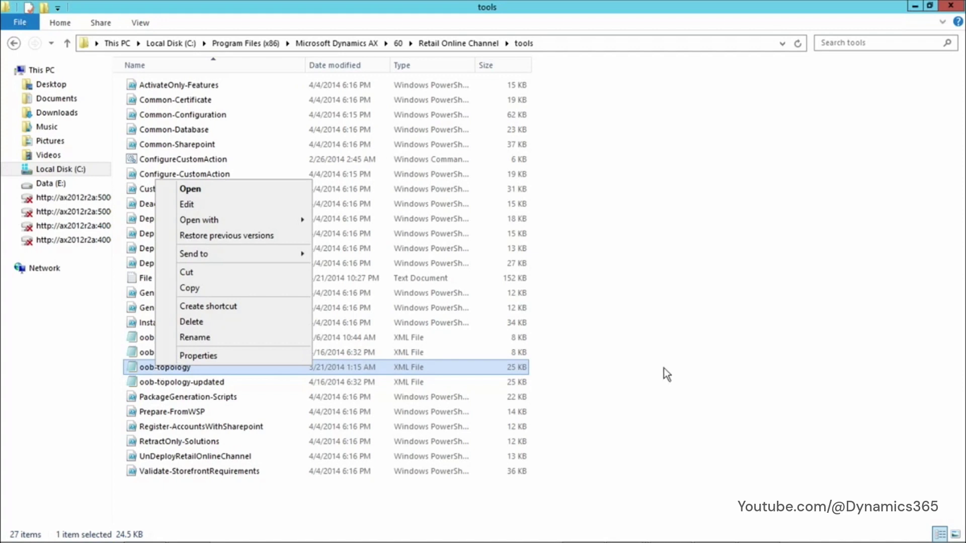
{"action": "left_click", "coordinate": [729, 370]}
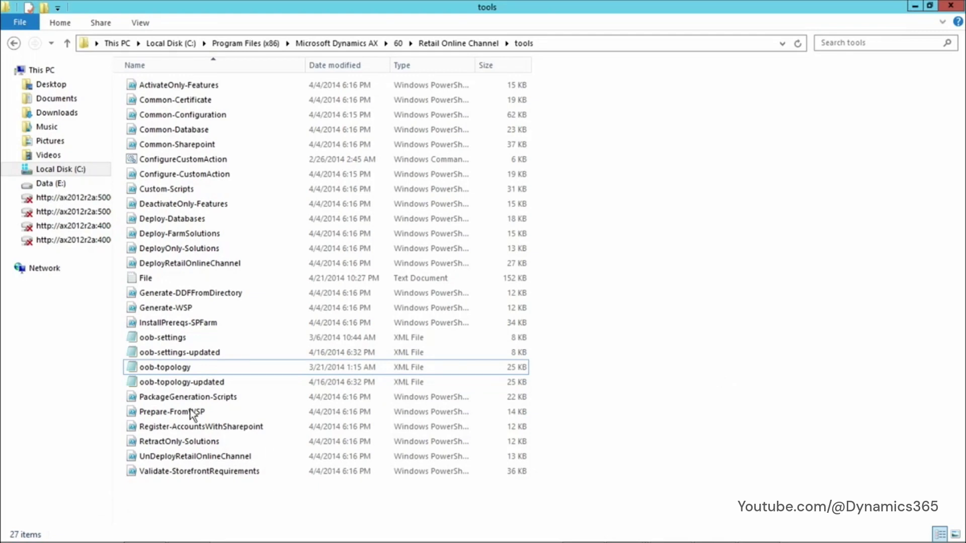
Open the oob-settings-updated file and highlight the value of the StoreFrontPublicSSLCertThumbprint setting.
{"action": "left_click", "coordinate": [164, 352]}
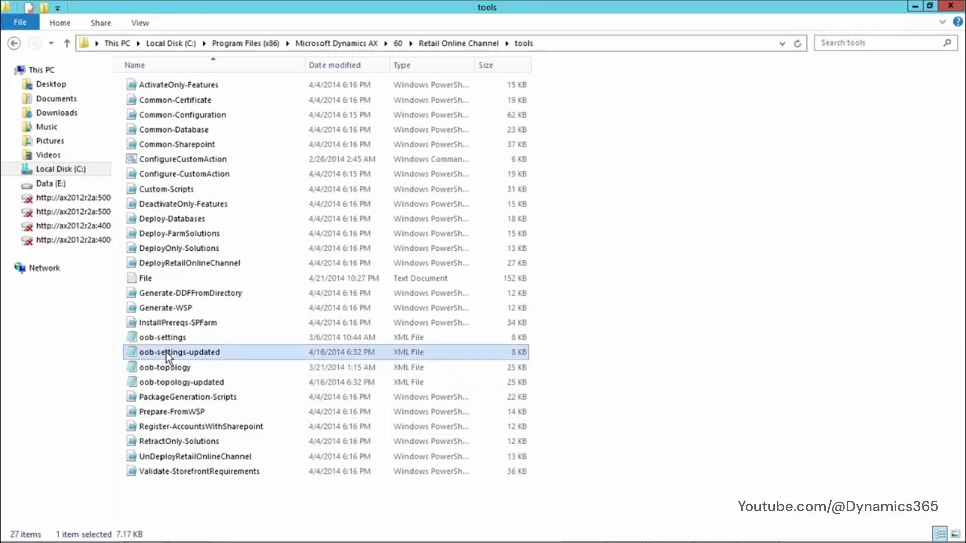
{"action": "double_click", "coordinate": [168, 357]}
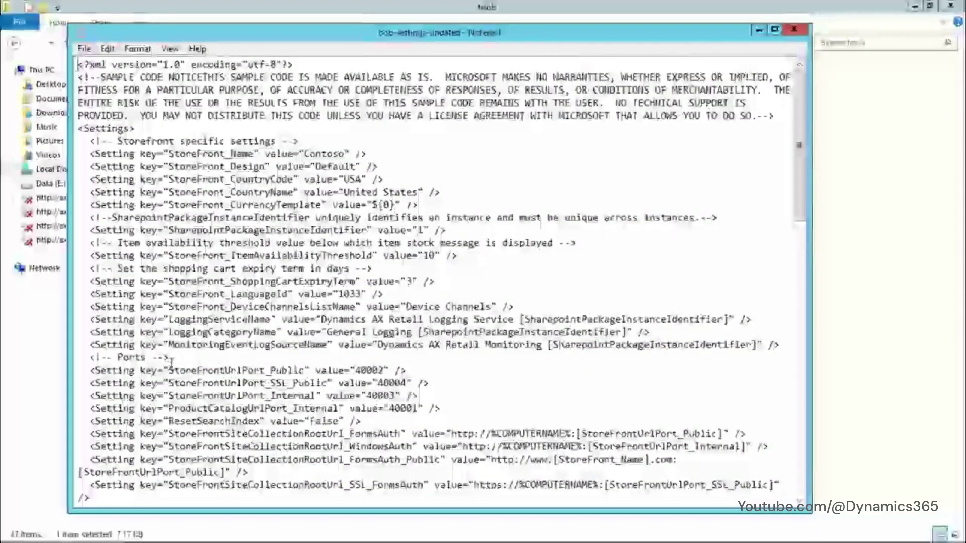
{"action": "scroll", "coordinate": [171, 361], "scroll_direction": "down", "scroll_amount": 3}
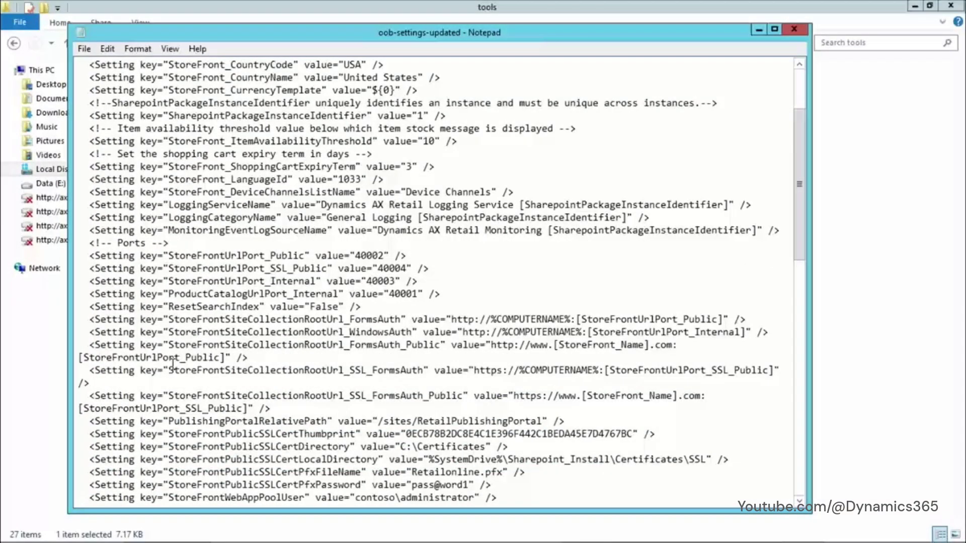
{"action": "scroll", "coordinate": [173, 363], "scroll_direction": "down", "scroll_amount": 1}
{"action": "scroll", "coordinate": [173, 363], "scroll_direction": "down", "scroll_amount": 2}
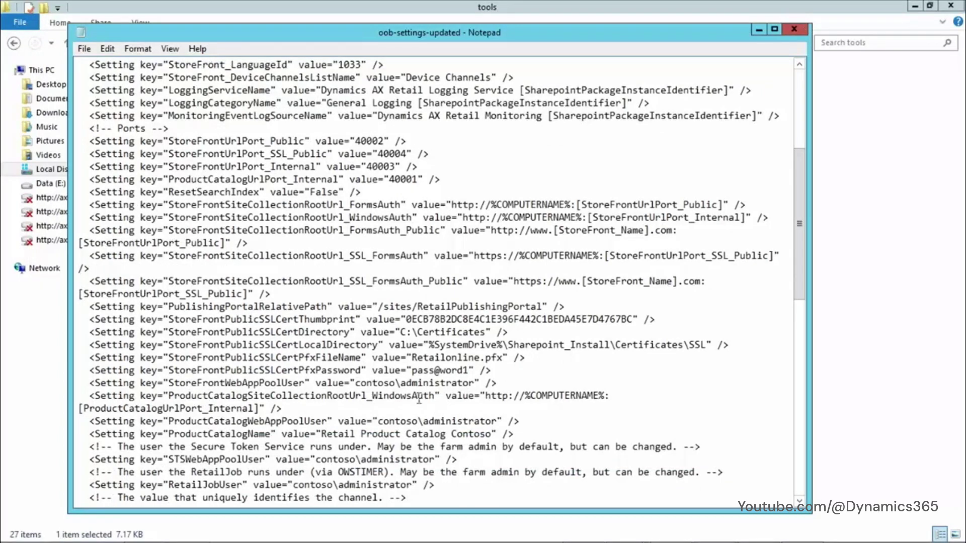
{"action": "left_click_drag", "start_coordinate": [407, 320], "coordinate": [632, 320]}
Highlight the StoreFrontPublicSSLCertPfxFileName and StoreFrontPublicSSLCertPfxPassword values in turn and view the settings below them.
{"action": "scroll", "coordinate": [434, 361], "scroll_direction": "down", "scroll_amount": 1}
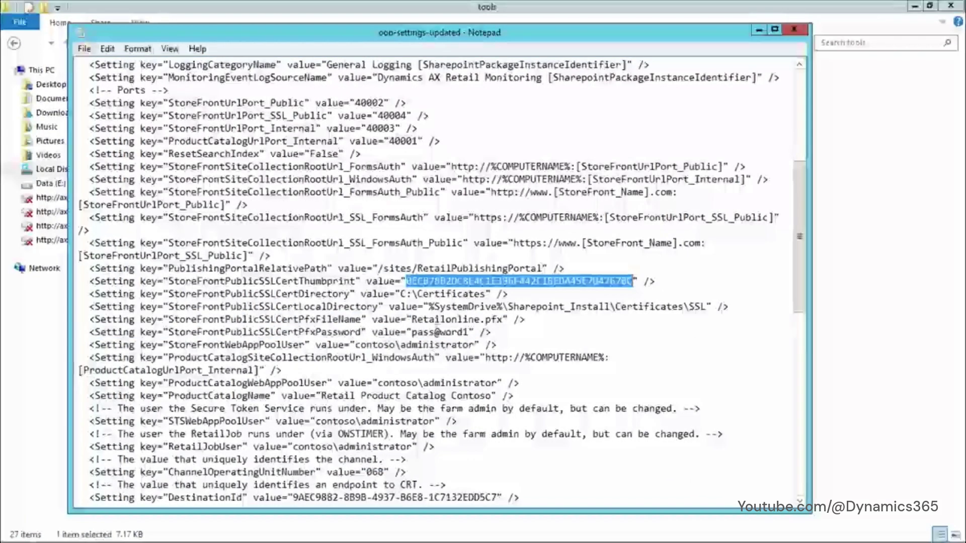
{"action": "left_click_drag", "start_coordinate": [412, 320], "coordinate": [498, 320]}
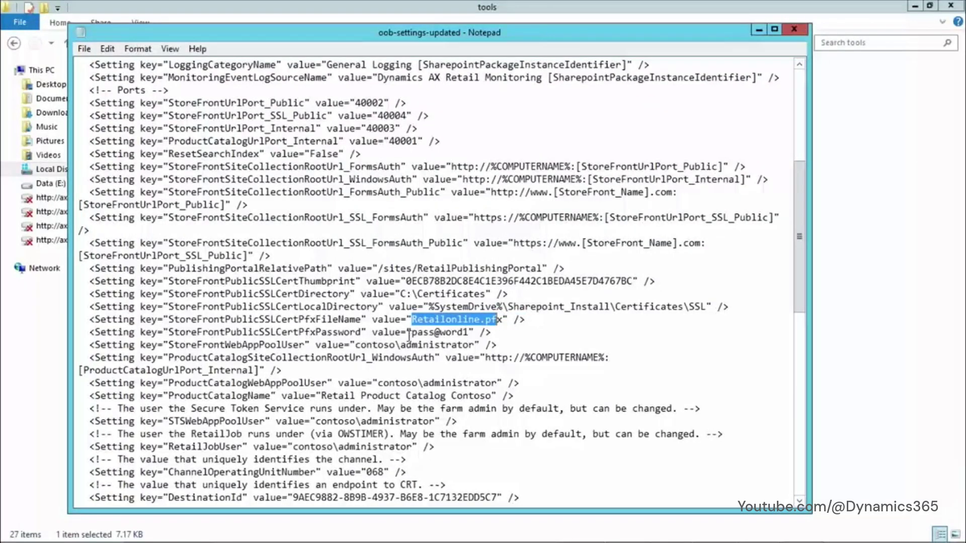
{"action": "left_click_drag", "start_coordinate": [412, 332], "coordinate": [479, 333]}
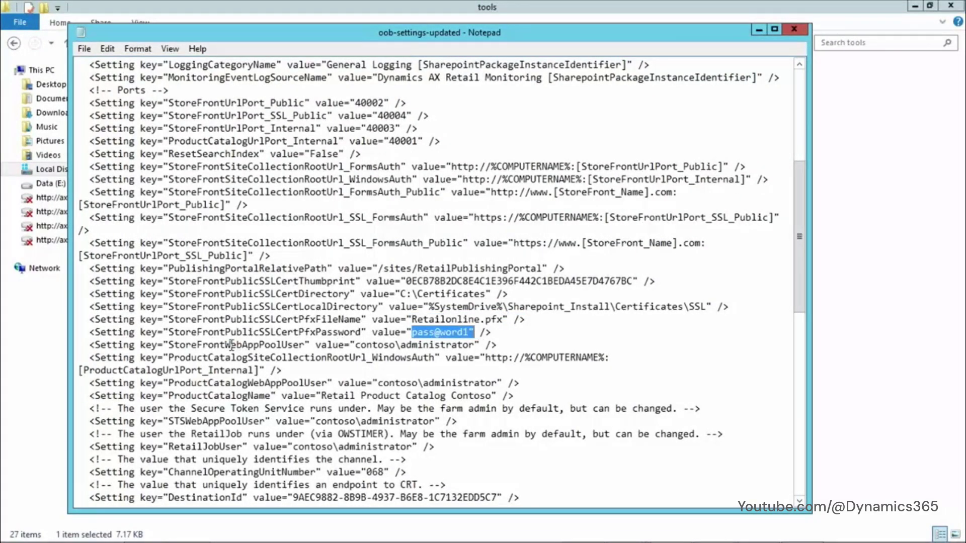
{"action": "scroll", "coordinate": [233, 344], "scroll_direction": "down", "scroll_amount": 3}
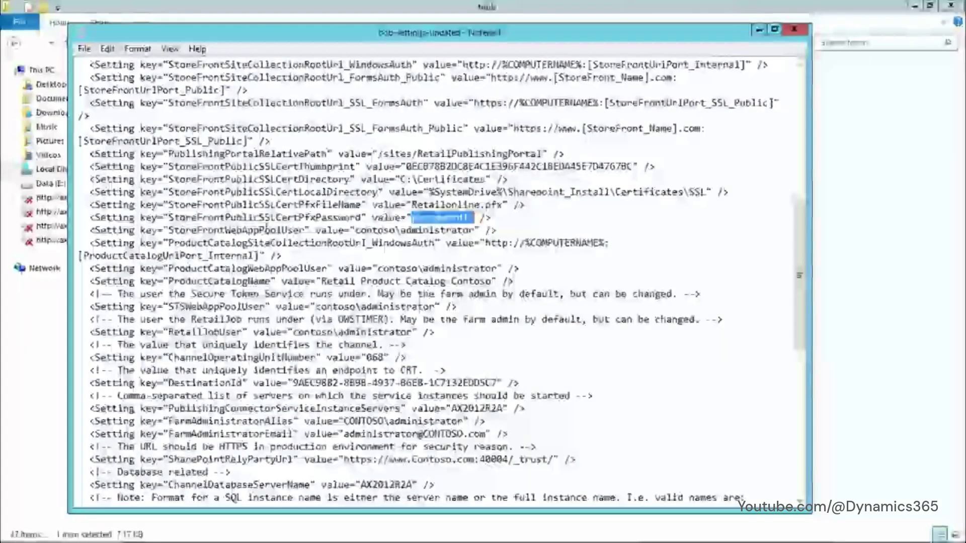
Highlight the StoreFrontWebAppPoolUser value and the %COMPUTERNAME% address part of the StoreFrontSiteCollectionRootUrl_FormsAuth value in turn.
{"action": "left_click_drag", "start_coordinate": [357, 230], "coordinate": [471, 231]}
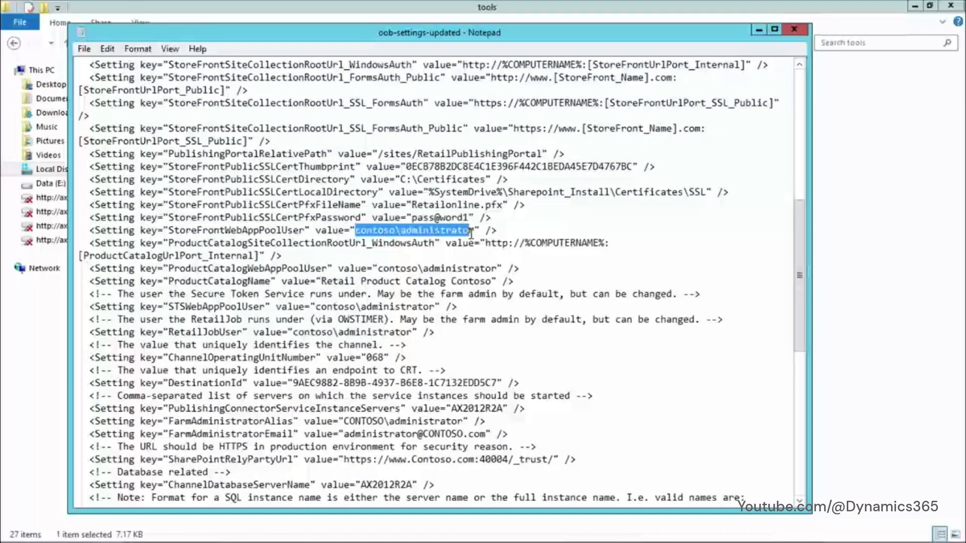
{"action": "scroll", "coordinate": [363, 372], "scroll_direction": "down", "scroll_amount": 3}
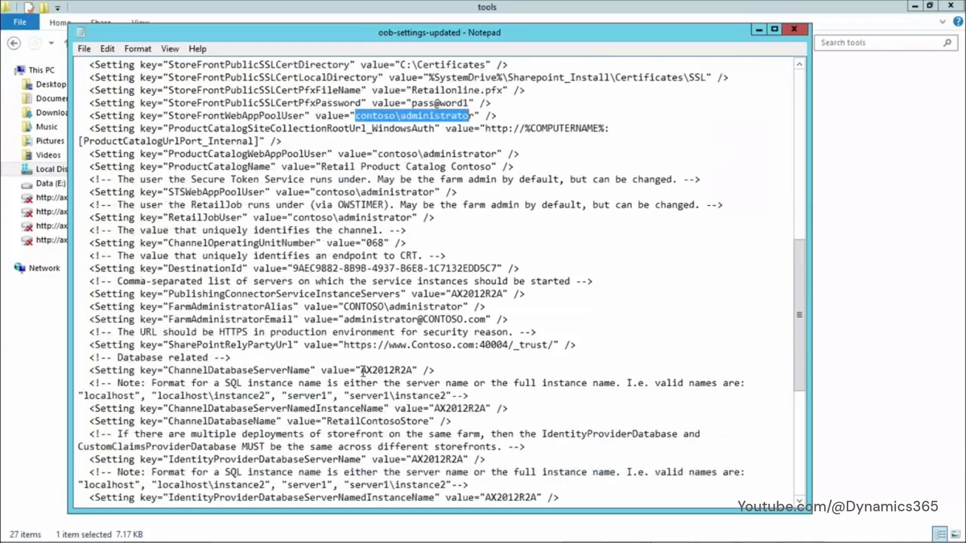
{"action": "scroll", "coordinate": [363, 371], "scroll_direction": "up", "scroll_amount": 5}
{"action": "scroll", "coordinate": [362, 372], "scroll_direction": "up", "scroll_amount": 3}
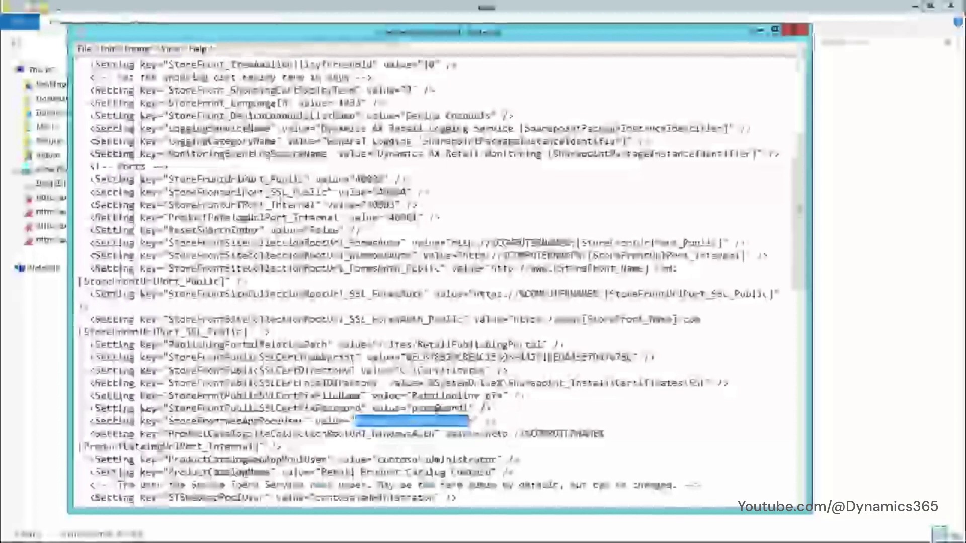
{"action": "scroll", "coordinate": [323, 256], "scroll_direction": "up", "scroll_amount": 5}
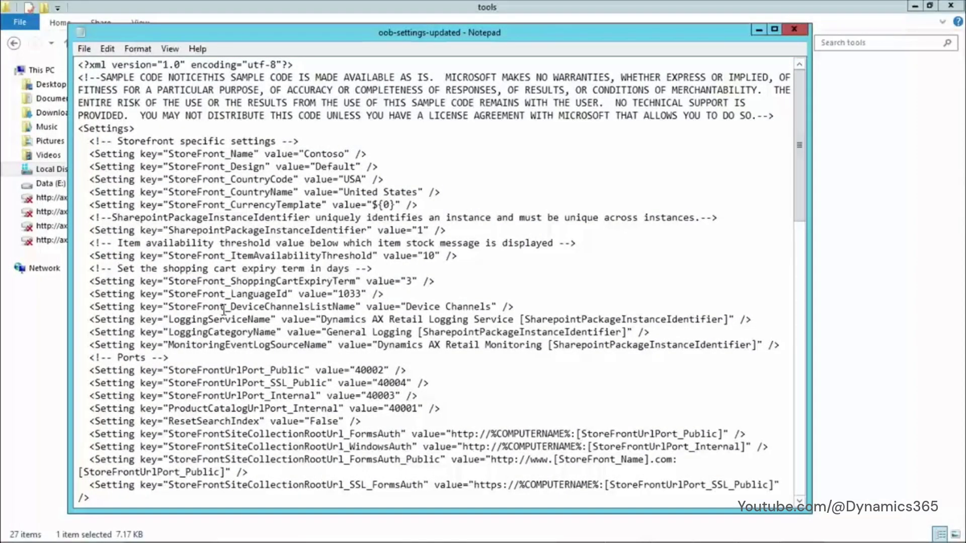
{"action": "scroll", "coordinate": [224, 310], "scroll_direction": "down", "scroll_amount": 3}
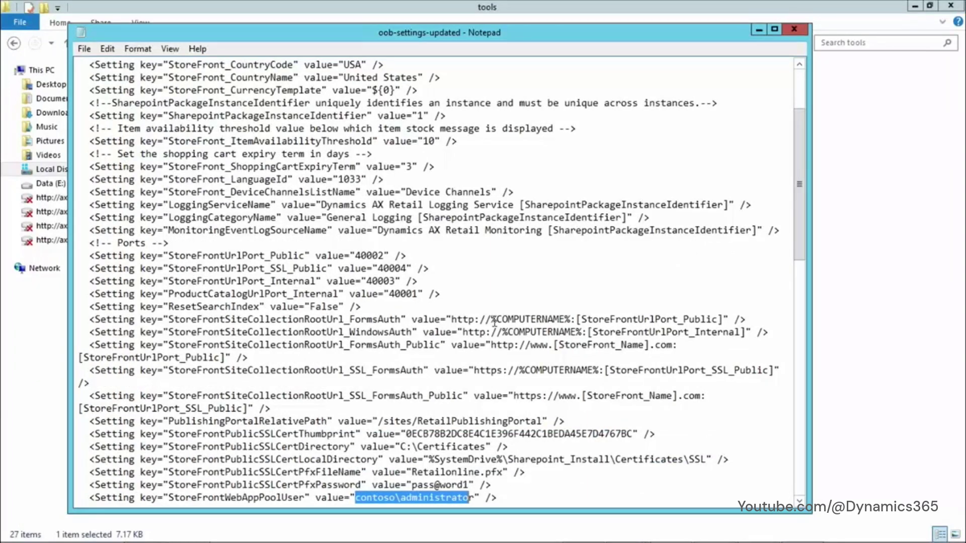
{"action": "left_click_drag", "start_coordinate": [411, 319], "coordinate": [575, 320]}
Highlight the ChannelDatabaseServerName setting and its value in the database-related settings.
{"action": "scroll", "coordinate": [461, 426], "scroll_direction": "down", "scroll_amount": 4}
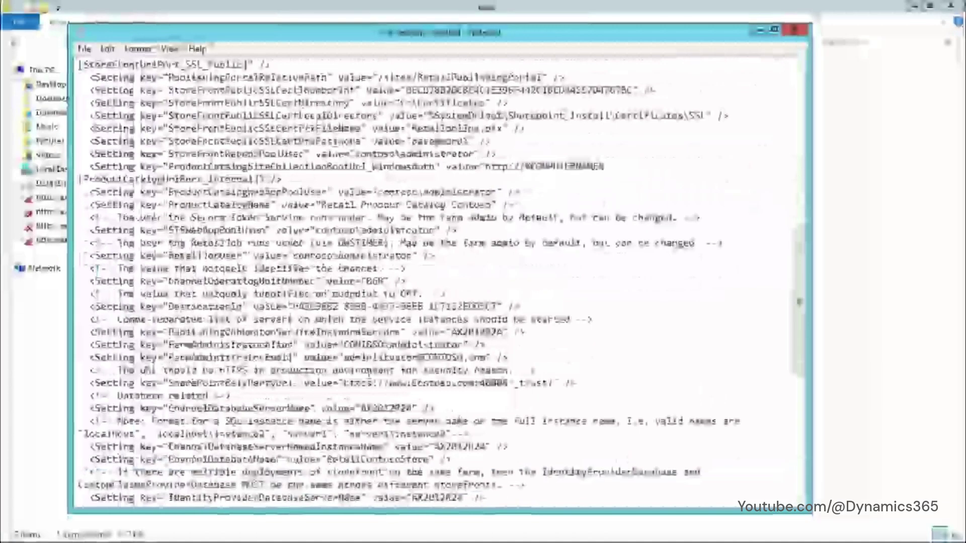
{"action": "scroll", "coordinate": [251, 332], "scroll_direction": "down", "scroll_amount": 3}
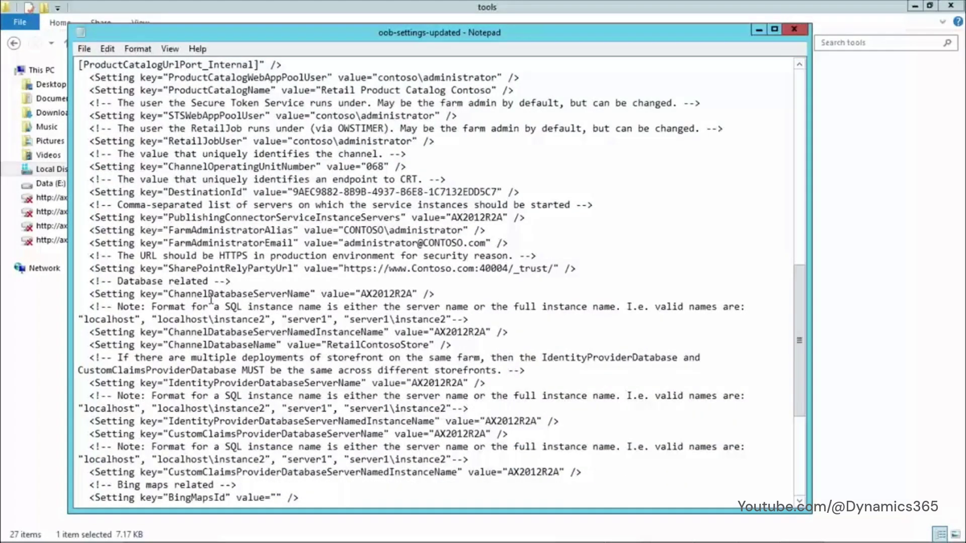
{"action": "left_click_drag", "start_coordinate": [169, 294], "coordinate": [411, 295]}
{"action": "left_click", "coordinate": [361, 295]}
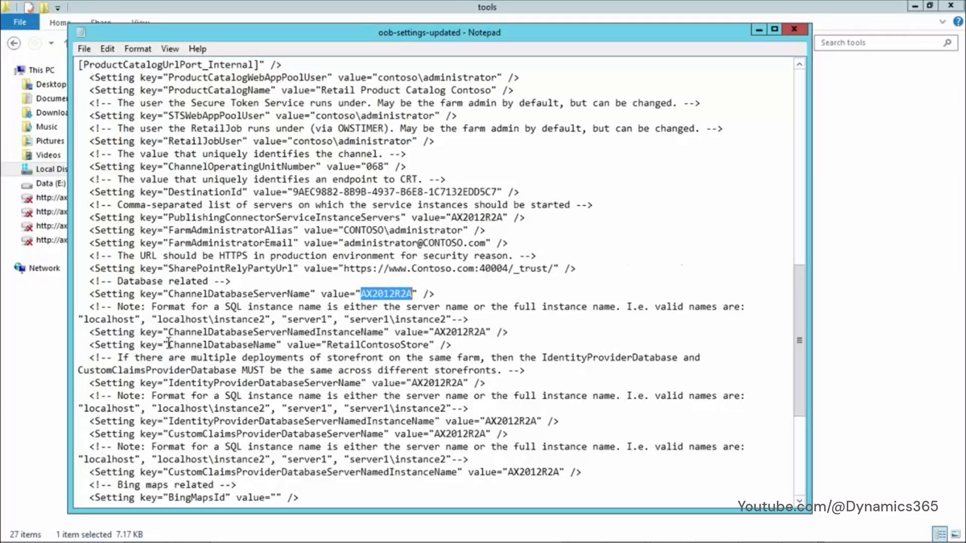
Review oob-settings-updated from the storefront and port settings through the database, Bing maps and Facebook settings.
{"action": "scroll", "coordinate": [169, 342], "scroll_direction": "down", "scroll_amount": 6}
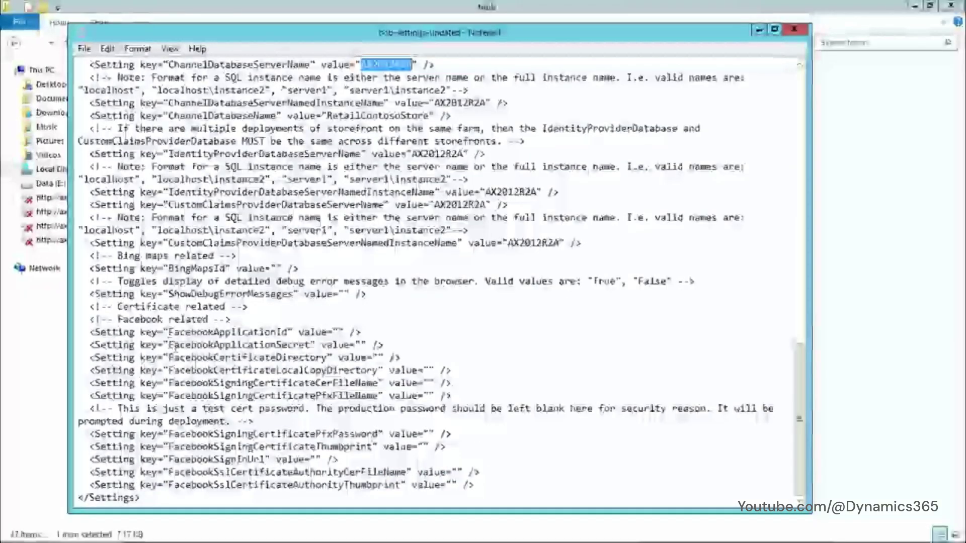
{"action": "scroll", "coordinate": [234, 382], "scroll_direction": "up", "scroll_amount": 5}
{"action": "scroll", "coordinate": [233, 380], "scroll_direction": "up", "scroll_amount": 9}
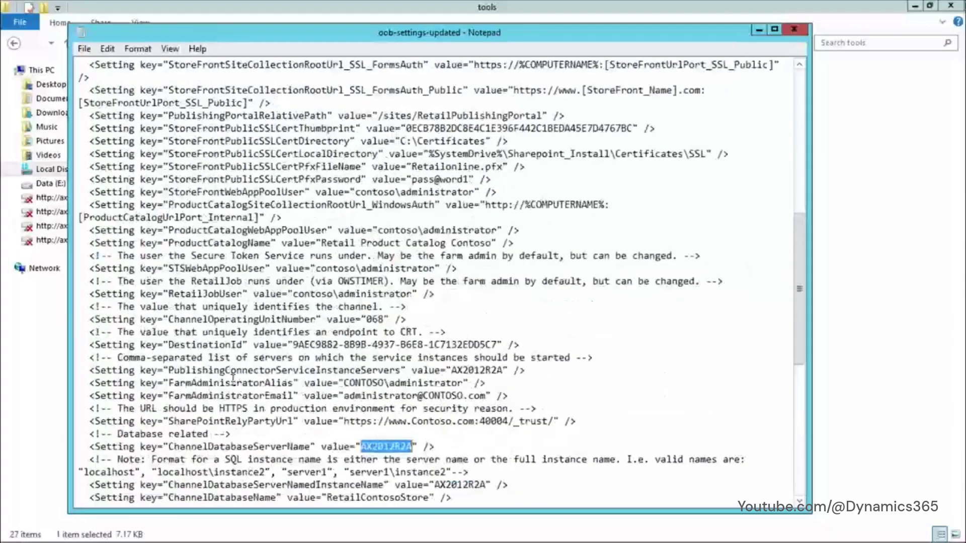
{"action": "scroll", "coordinate": [233, 380], "scroll_direction": "up", "scroll_amount": 7}
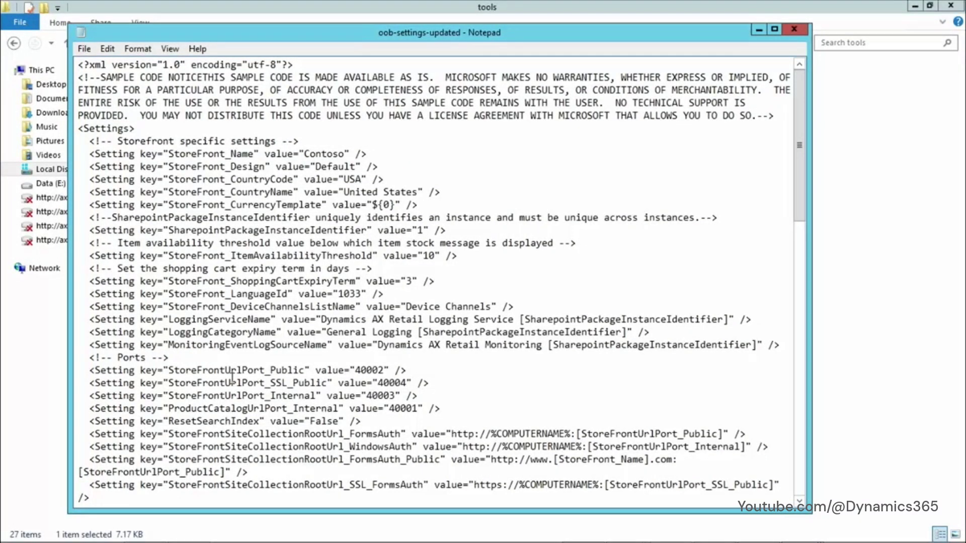
{"action": "scroll", "coordinate": [233, 376], "scroll_direction": "down", "scroll_amount": 2}
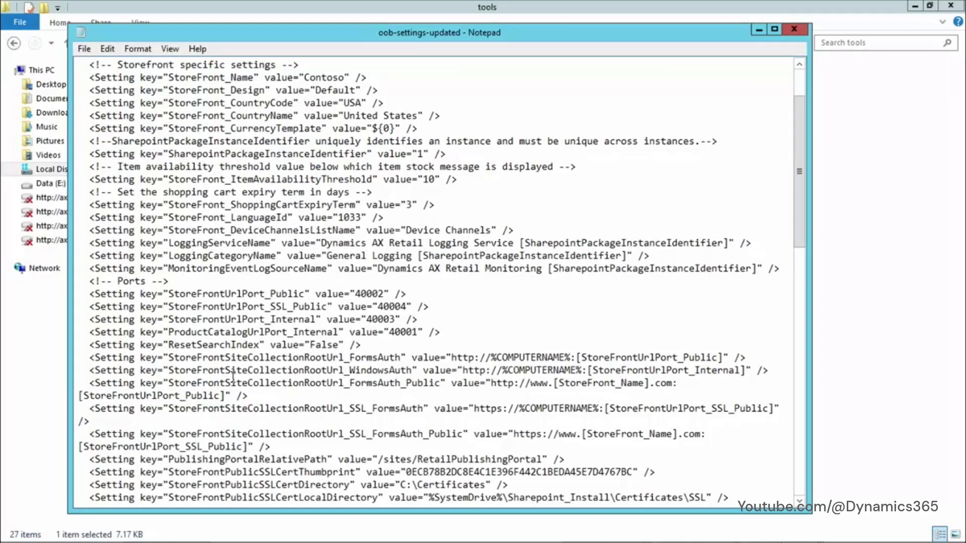
{"action": "scroll", "coordinate": [233, 376], "scroll_direction": "down", "scroll_amount": 18}
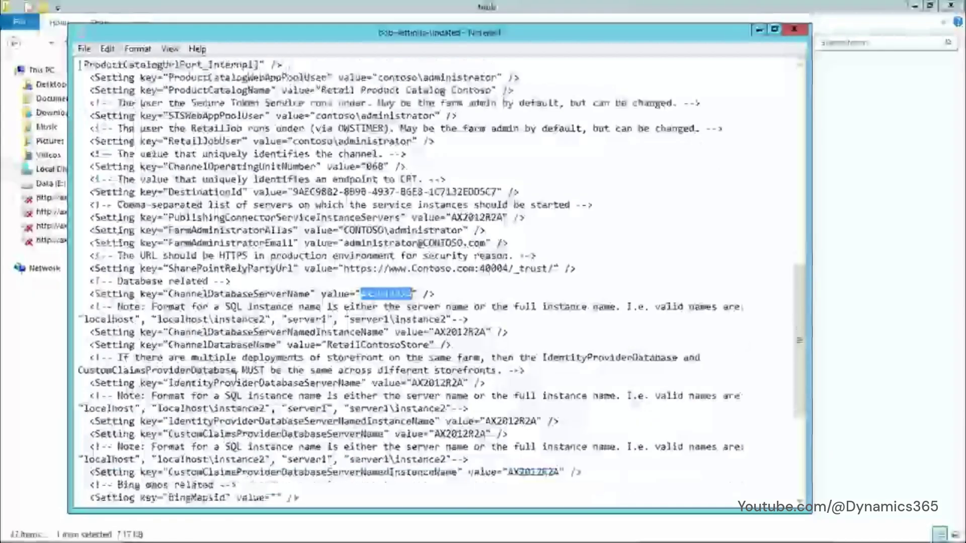
{"action": "scroll", "coordinate": [236, 376], "scroll_direction": "down", "scroll_amount": 1}
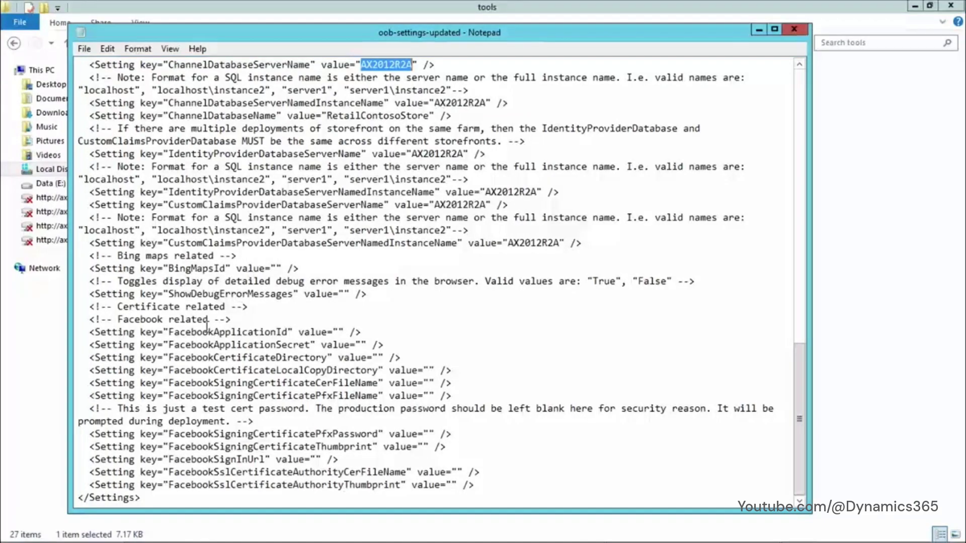
{"action": "scroll", "coordinate": [206, 326], "scroll_direction": "up", "scroll_amount": 15}
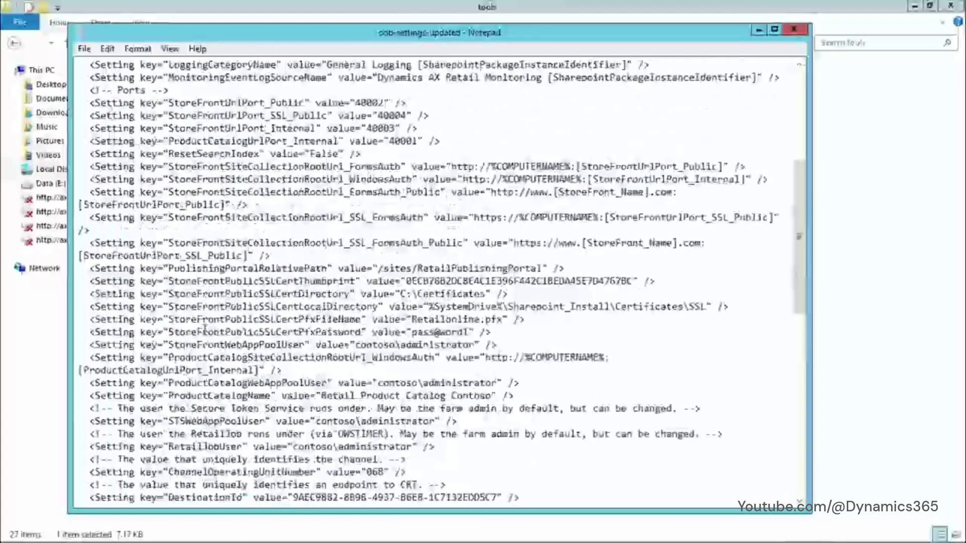
{"action": "scroll", "coordinate": [205, 330], "scroll_direction": "up", "scroll_amount": 7}
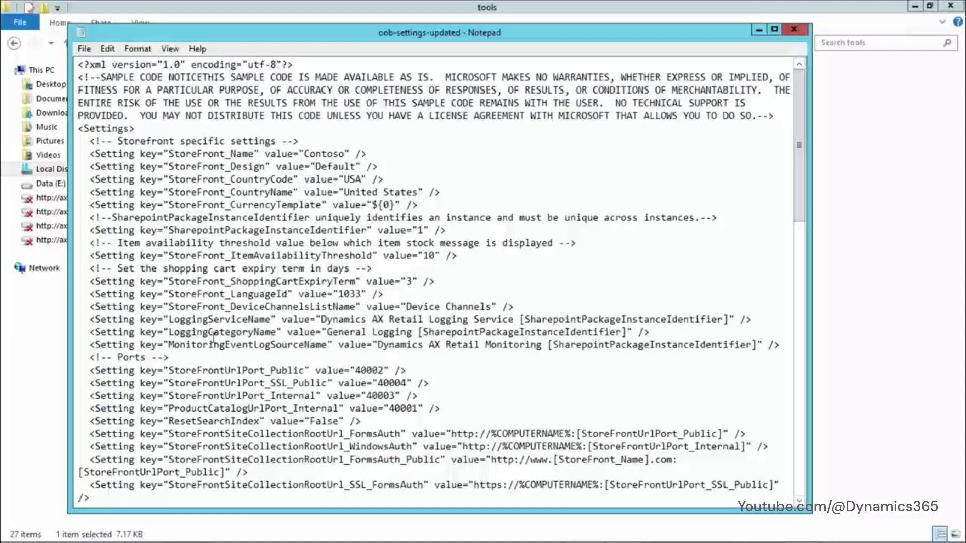
Look through the port, site collection URL and certificate settings and highlight the PublishingConnectorServiceInstanceServers value.
{"action": "scroll", "coordinate": [309, 364], "scroll_direction": "down", "scroll_amount": 4}
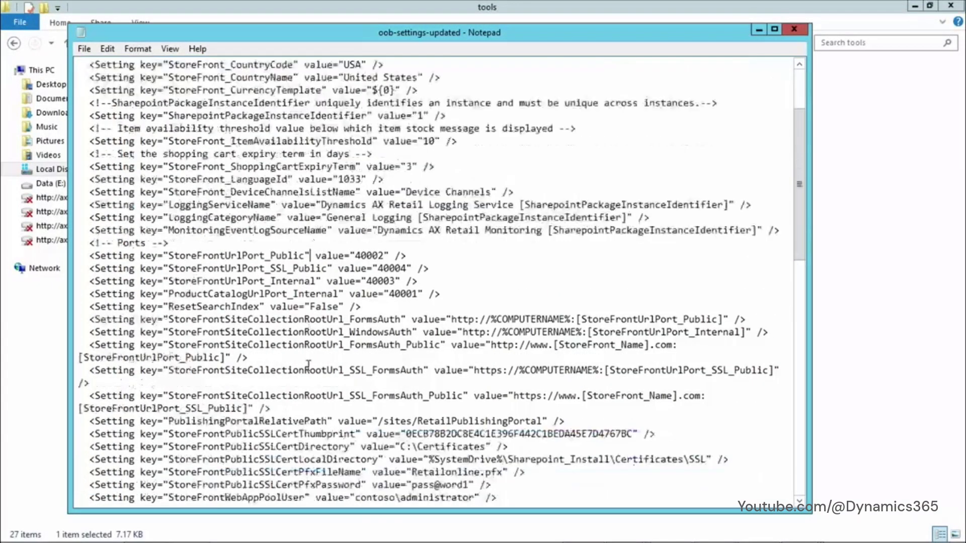
{"action": "scroll", "coordinate": [309, 363], "scroll_direction": "down", "scroll_amount": 3}
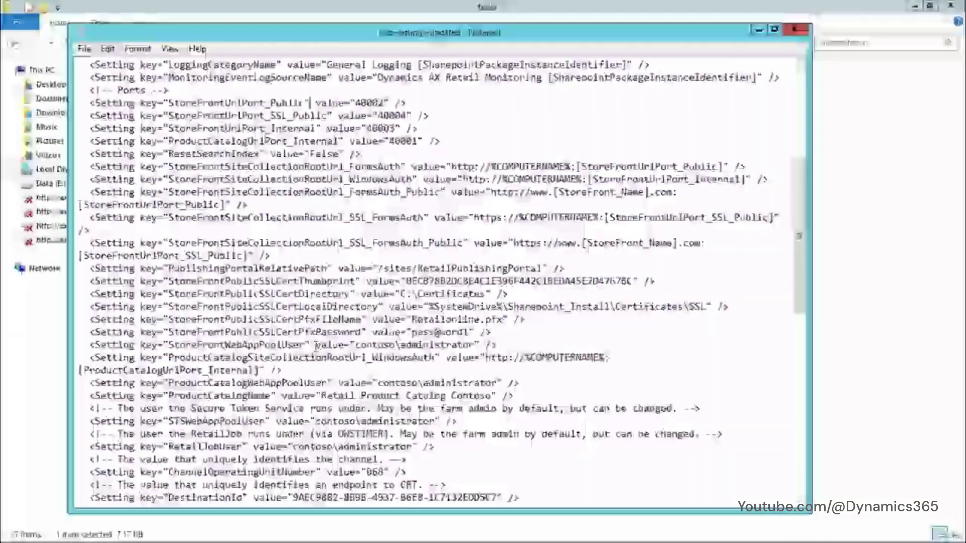
{"action": "scroll", "coordinate": [367, 202], "scroll_direction": "down", "scroll_amount": 1}
{"action": "scroll", "coordinate": [320, 347], "scroll_direction": "down", "scroll_amount": 2}
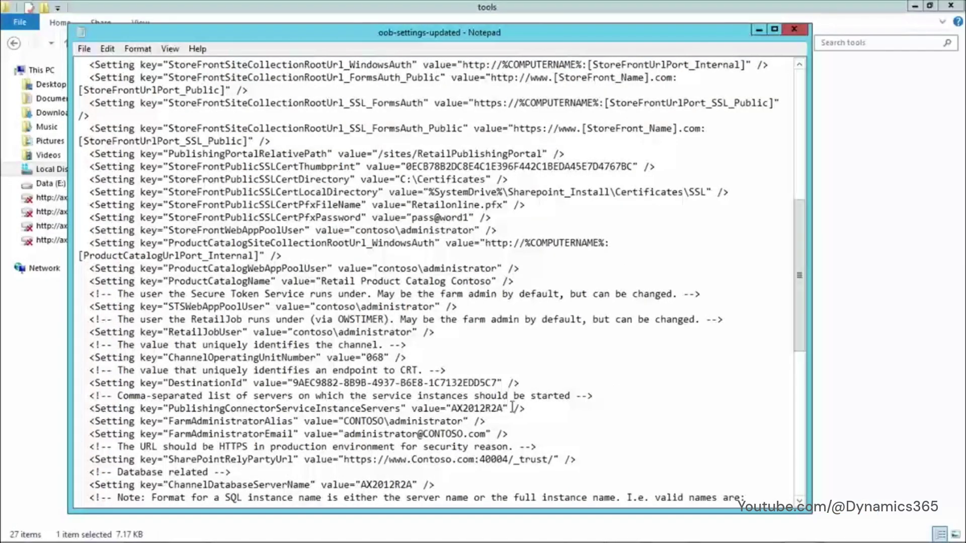
{"action": "left_click_drag", "start_coordinate": [503, 409], "coordinate": [451, 410]}
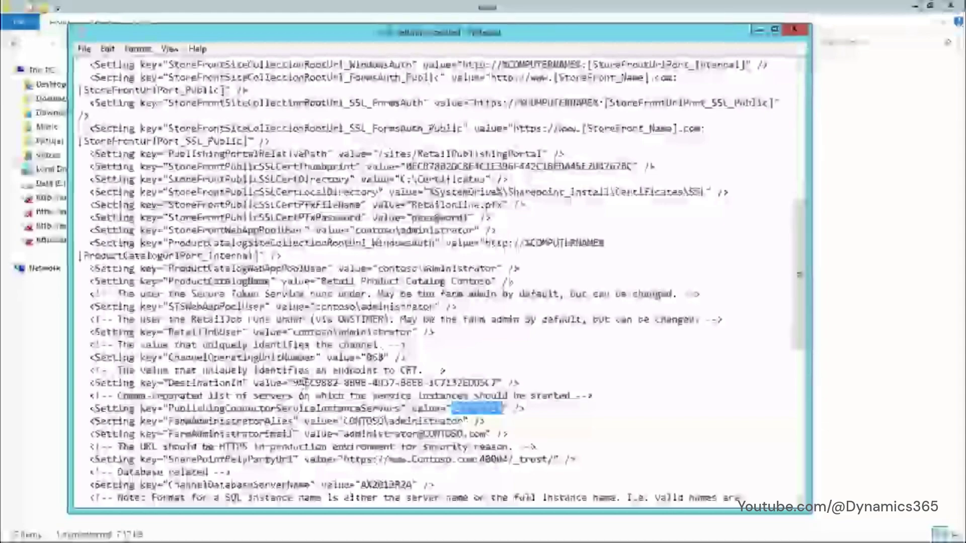
Look over the remaining database and Facebook settings, recheck the storefront and port settings, and close oob-settings-updated.
{"action": "scroll", "coordinate": [304, 383], "scroll_direction": "down", "scroll_amount": 4}
{"action": "scroll", "coordinate": [304, 381], "scroll_direction": "down", "scroll_amount": 7}
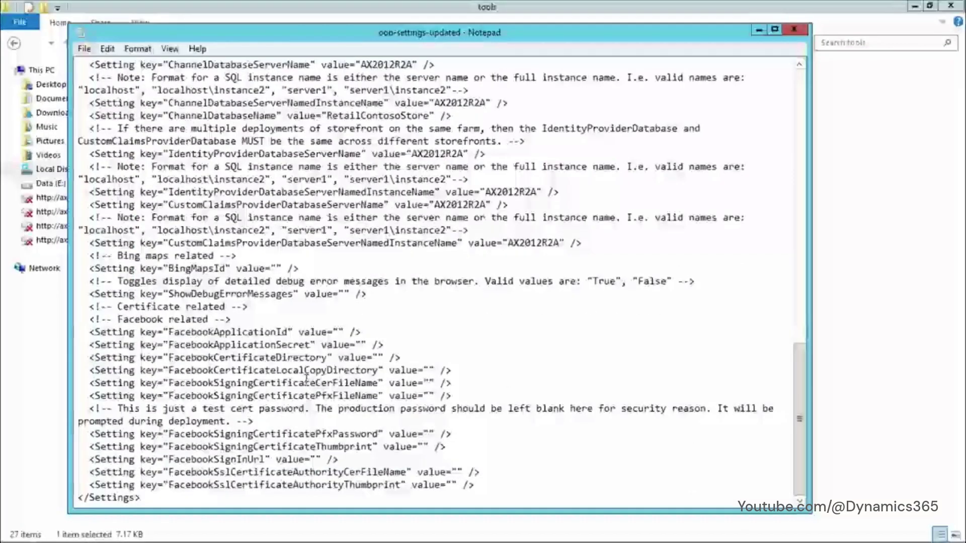
{"action": "scroll", "coordinate": [304, 380], "scroll_direction": "up", "scroll_amount": 6}
{"action": "scroll", "coordinate": [306, 379], "scroll_direction": "up", "scroll_amount": 12}
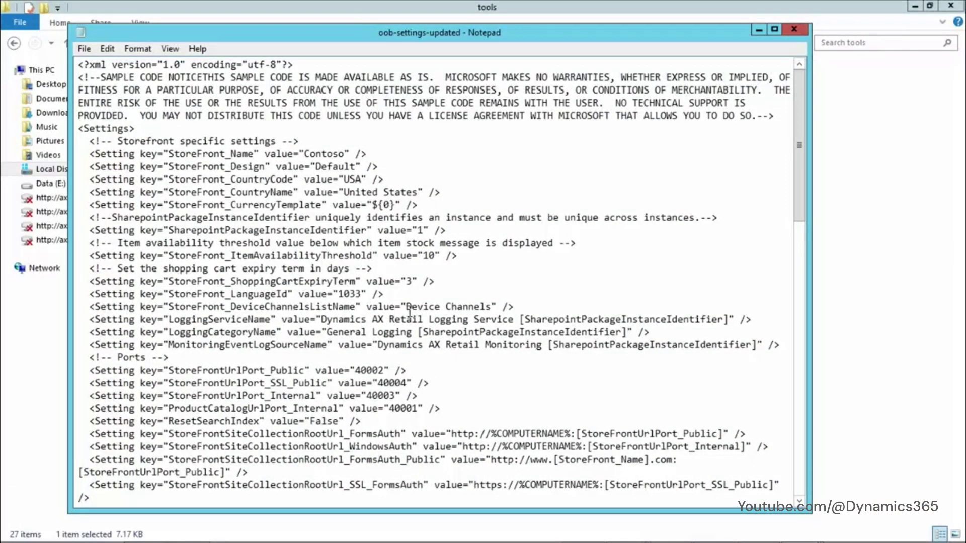
{"action": "scroll", "coordinate": [410, 313], "scroll_direction": "down", "scroll_amount": 4}
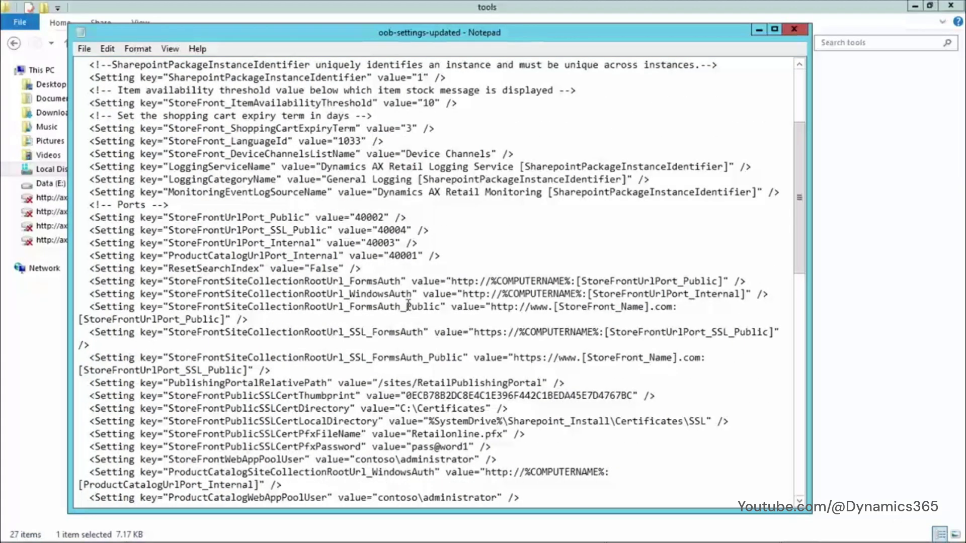
{"action": "scroll", "coordinate": [409, 307], "scroll_direction": "up", "scroll_amount": 4}
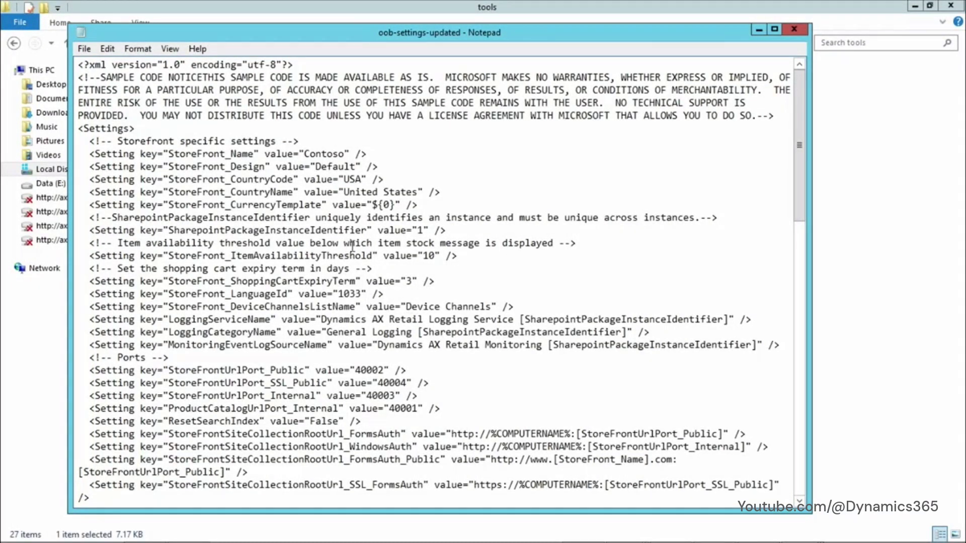
{"action": "left_click", "coordinate": [793, 30]}
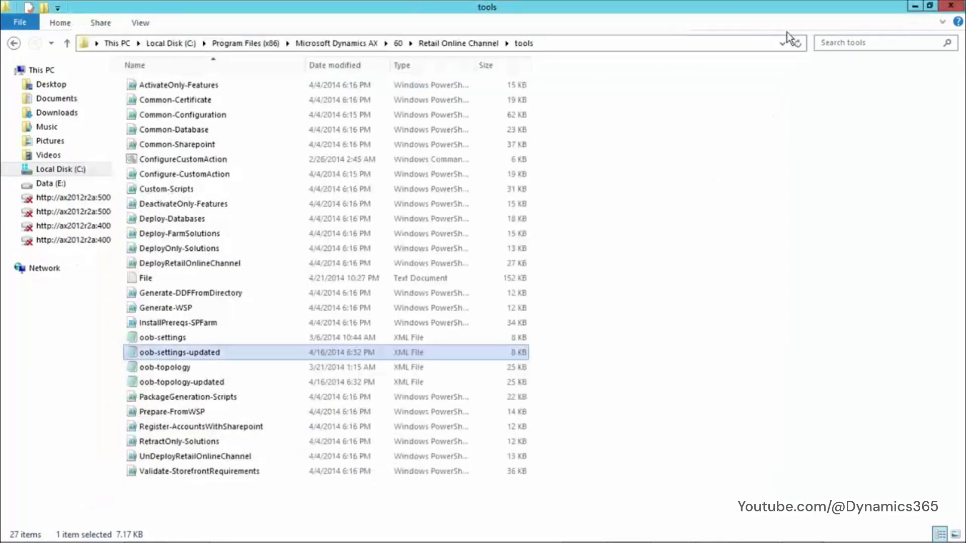
Open the oob-topology-updated file and examine its FBA and CustomClaims database definitions and WindowsGroupMemberShips entries.
{"action": "double_click", "coordinate": [154, 381]}
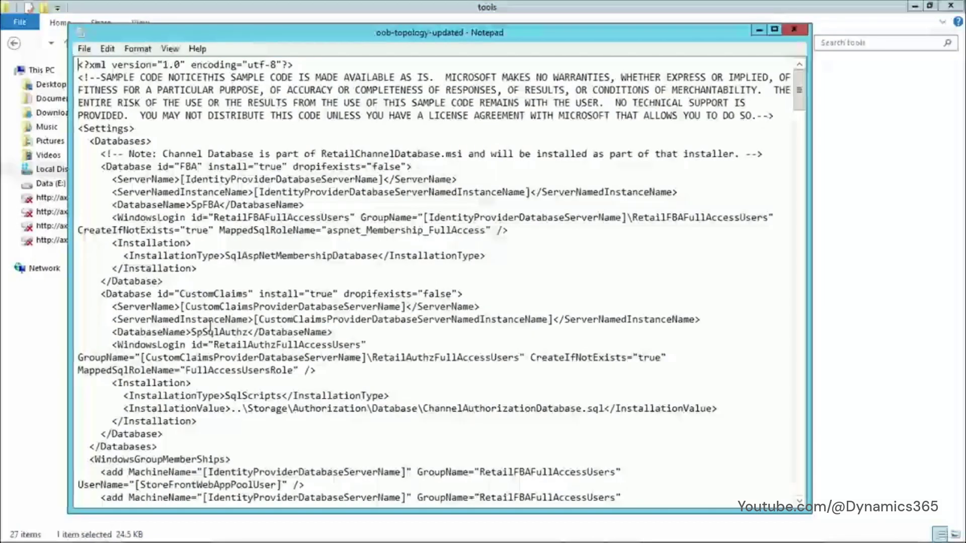
{"action": "scroll", "coordinate": [210, 326], "scroll_direction": "down", "scroll_amount": 4}
{"action": "scroll", "coordinate": [212, 321], "scroll_direction": "up", "scroll_amount": 3}
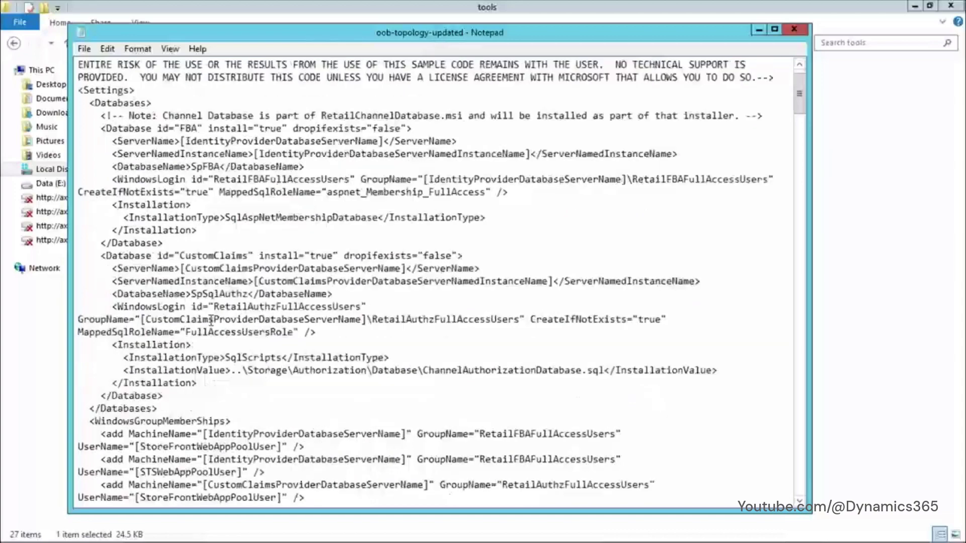
{"action": "scroll", "coordinate": [211, 320], "scroll_direction": "up", "scroll_amount": 1}
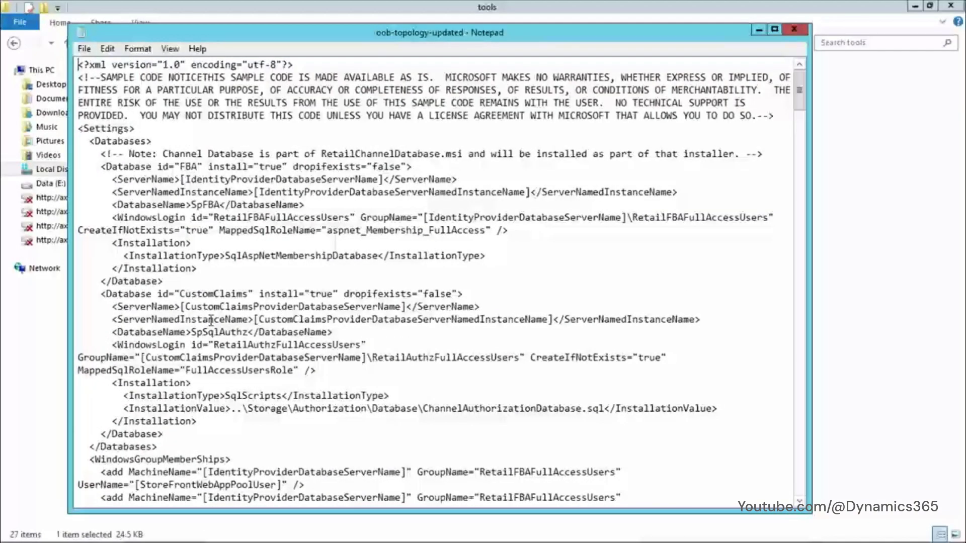
{"action": "scroll", "coordinate": [211, 320], "scroll_direction": "down", "scroll_amount": 4}
{"action": "scroll", "coordinate": [211, 321], "scroll_direction": "up", "scroll_amount": 3}
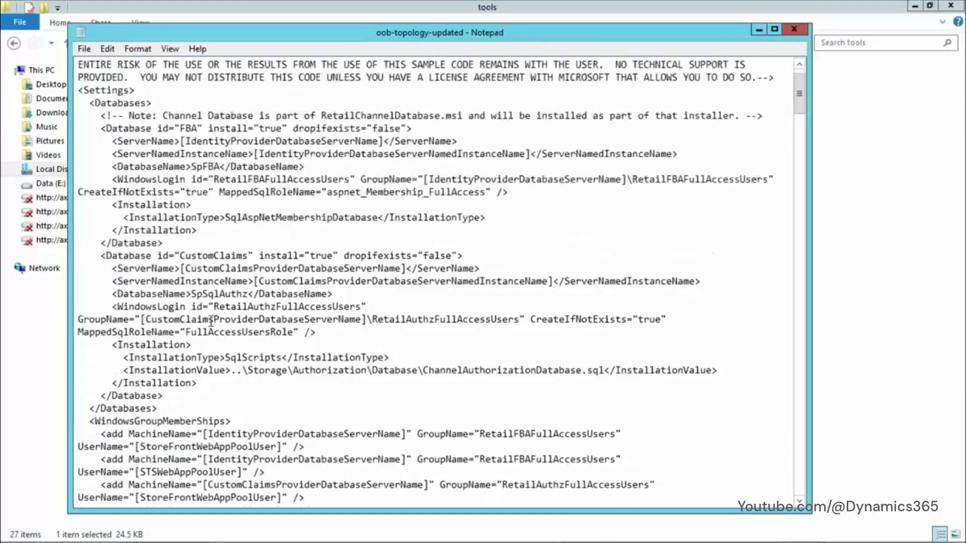
{"action": "scroll", "coordinate": [211, 320], "scroll_direction": "up", "scroll_amount": 1}
{"action": "scroll", "coordinate": [211, 320], "scroll_direction": "down", "scroll_amount": 4}
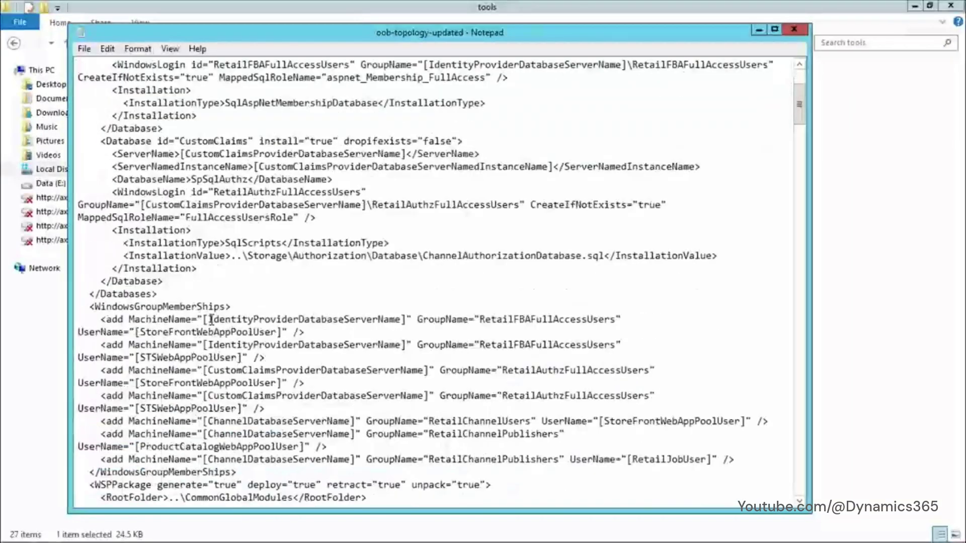
Examine the WSPPackage definitions, features to activate and FeatureProperties in oob-topology-updated, and return to its Databases section.
{"action": "scroll", "coordinate": [211, 320], "scroll_direction": "down", "scroll_amount": 10}
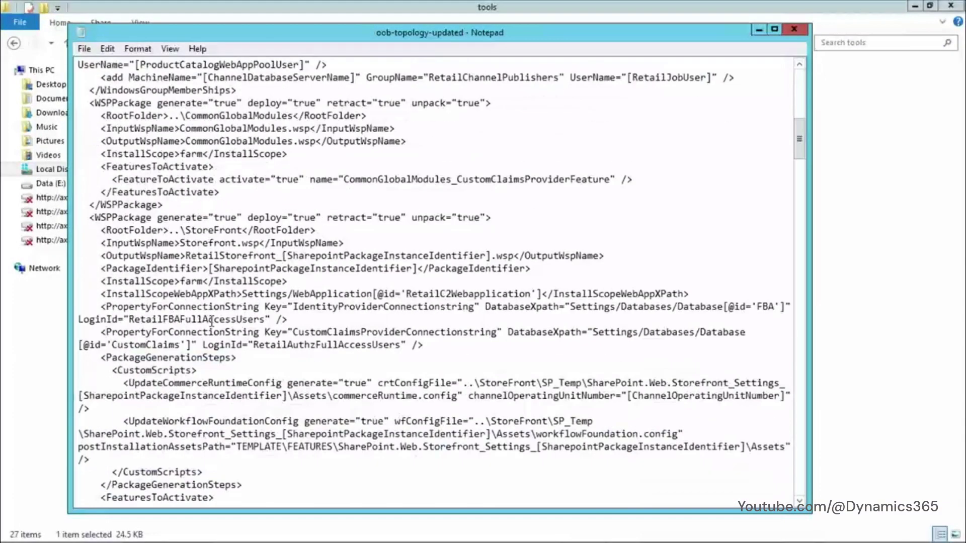
{"action": "scroll", "coordinate": [211, 321], "scroll_direction": "down", "scroll_amount": 2}
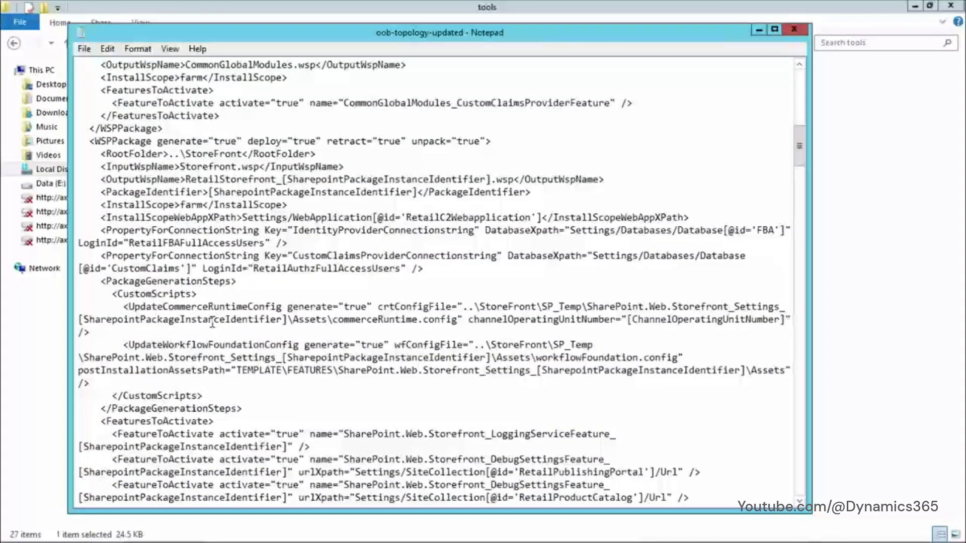
{"action": "scroll", "coordinate": [213, 324], "scroll_direction": "down", "scroll_amount": 15}
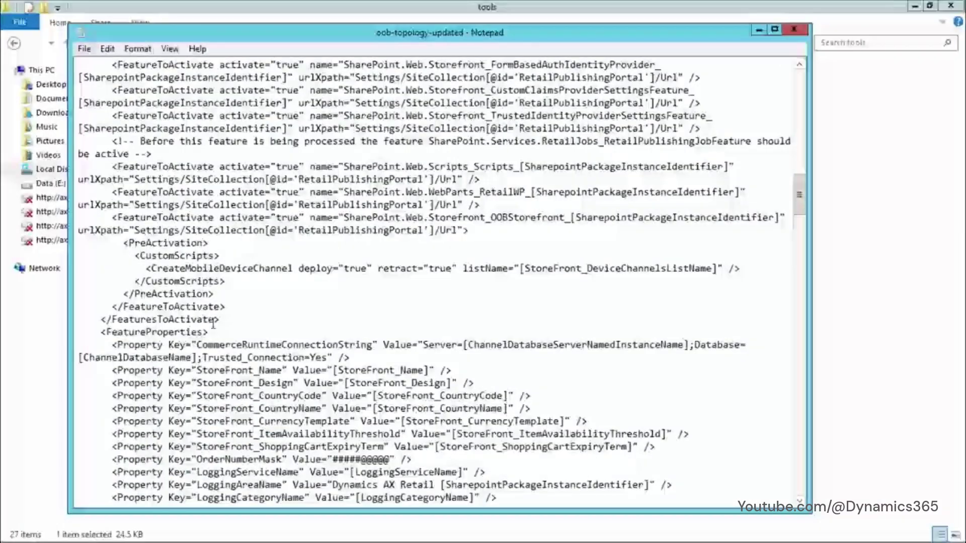
{"action": "scroll", "coordinate": [214, 325], "scroll_direction": "up", "scroll_amount": 4}
{"action": "scroll", "coordinate": [213, 324], "scroll_direction": "up", "scroll_amount": 16}
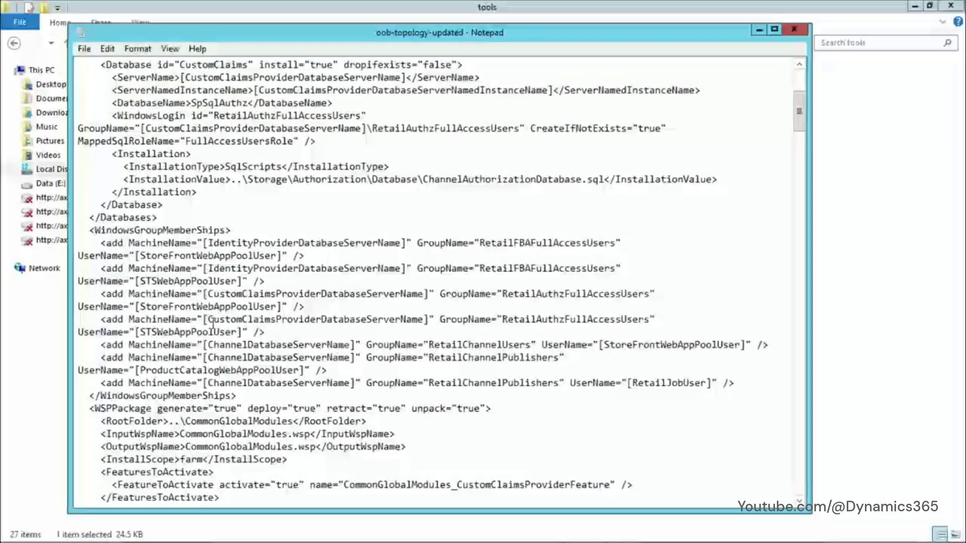
{"action": "scroll", "coordinate": [213, 325], "scroll_direction": "up", "scroll_amount": 6}
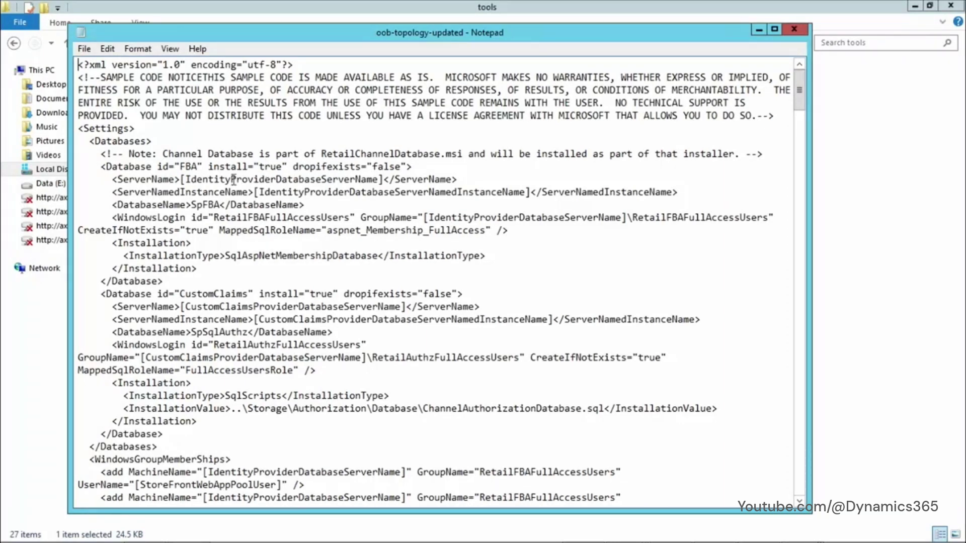
Review the Databases, WindowsGroupMemberShips and WSPPackage sections of oob-topology-updated once more.
{"action": "scroll", "coordinate": [219, 302], "scroll_direction": "down", "scroll_amount": 3}
{"action": "scroll", "coordinate": [220, 302], "scroll_direction": "down", "scroll_amount": 1}
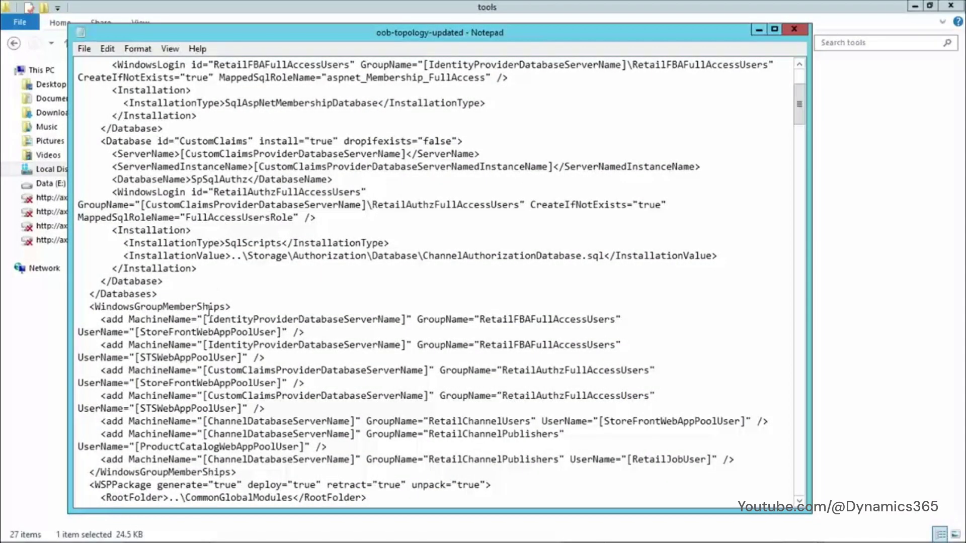
{"action": "scroll", "coordinate": [209, 308], "scroll_direction": "up", "scroll_amount": 4}
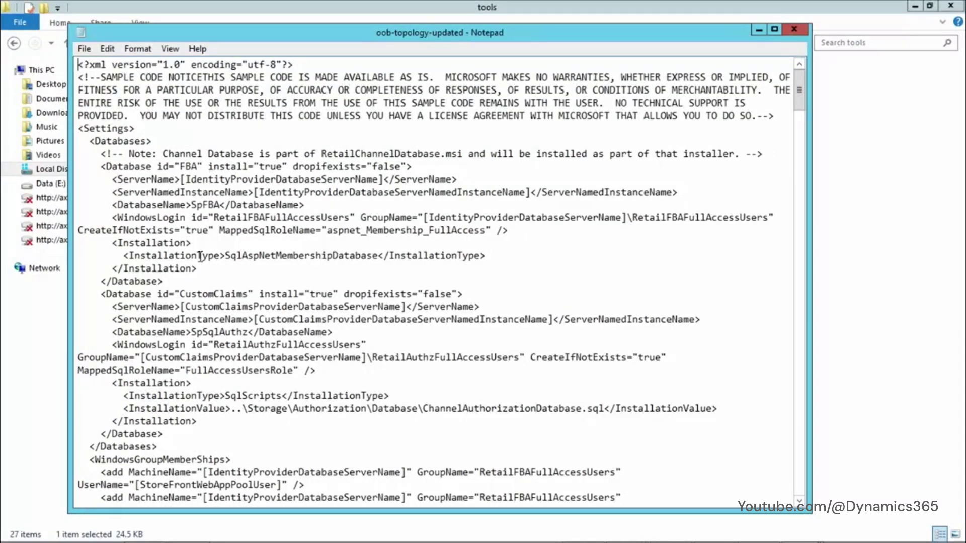
{"action": "scroll", "coordinate": [213, 297], "scroll_direction": "down", "scroll_amount": 12}
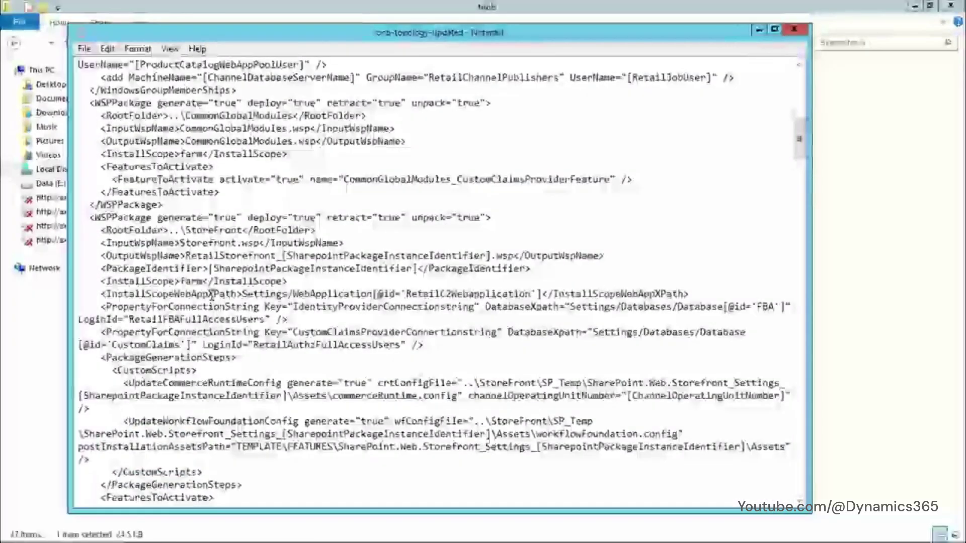
{"action": "scroll", "coordinate": [212, 294], "scroll_direction": "up", "scroll_amount": 1}
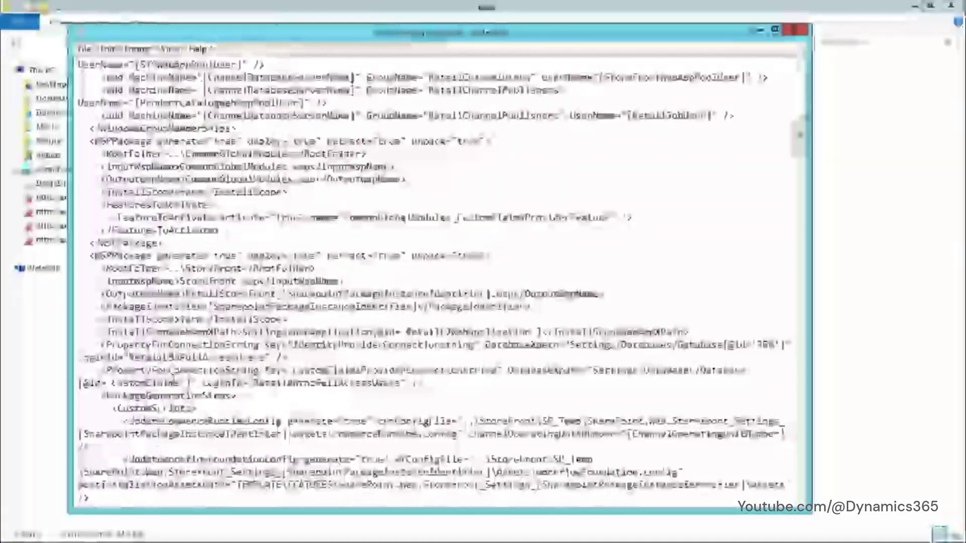
{"action": "scroll", "coordinate": [173, 381], "scroll_direction": "down", "scroll_amount": 6}
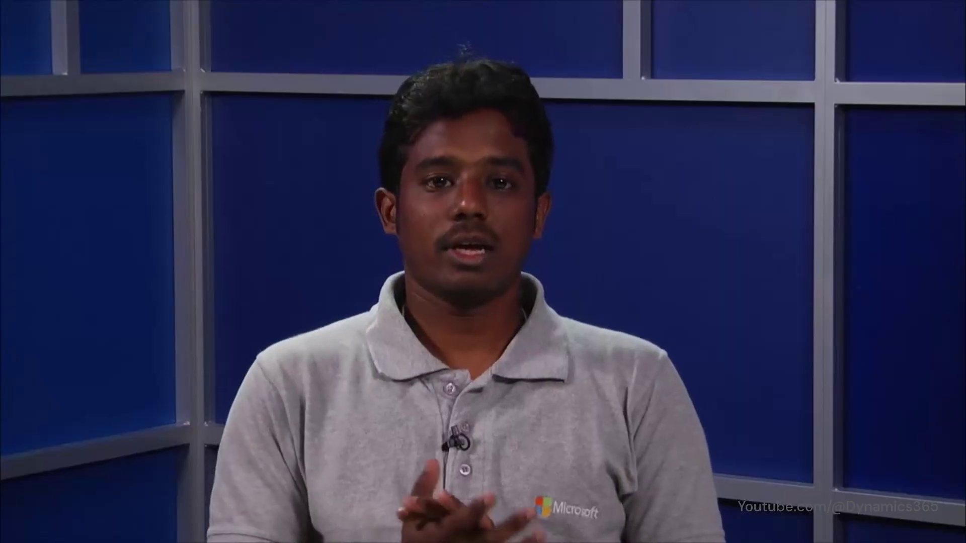
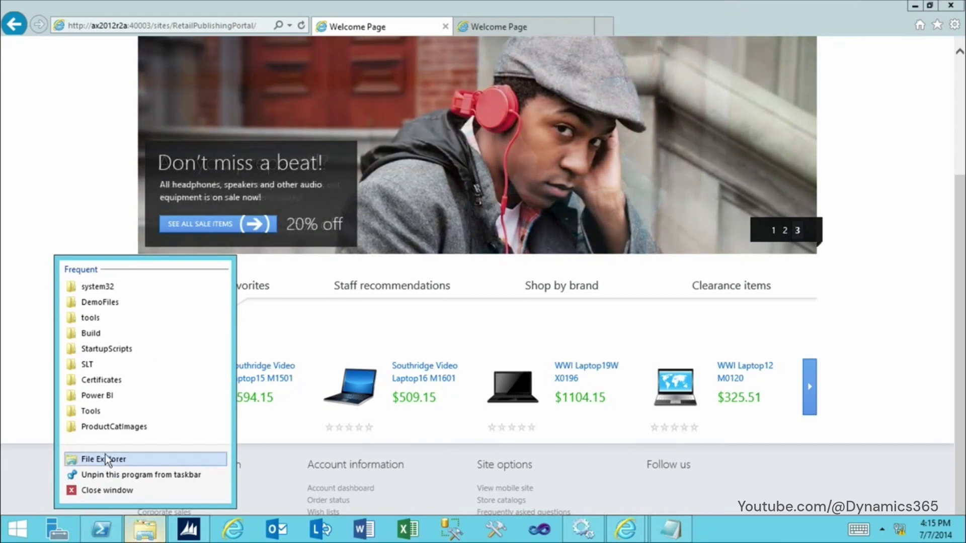
Open the Retail Online Channel tools folder in a maximized window and select the Prepare-FromWSP script.
{"action": "left_click", "coordinate": [103, 318]}
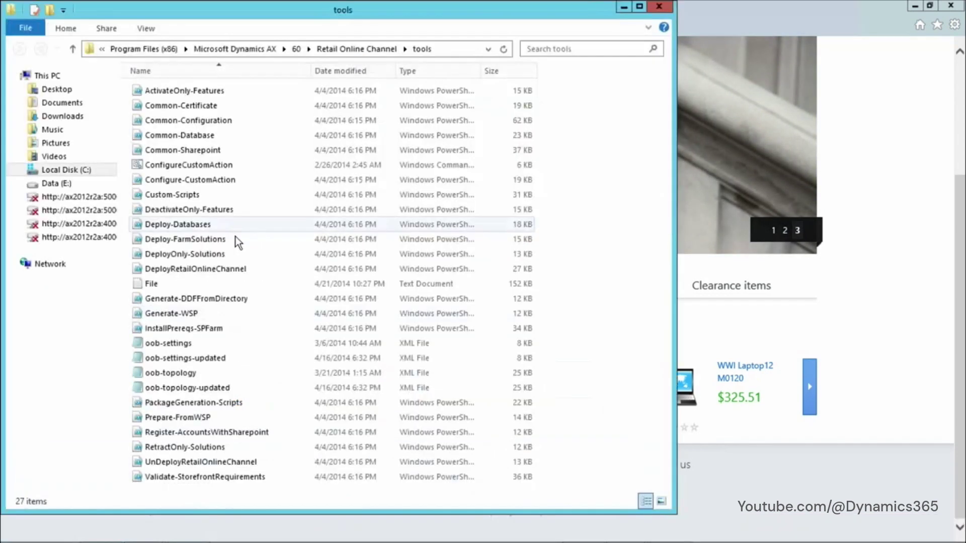
{"action": "double_click", "coordinate": [480, 11]}
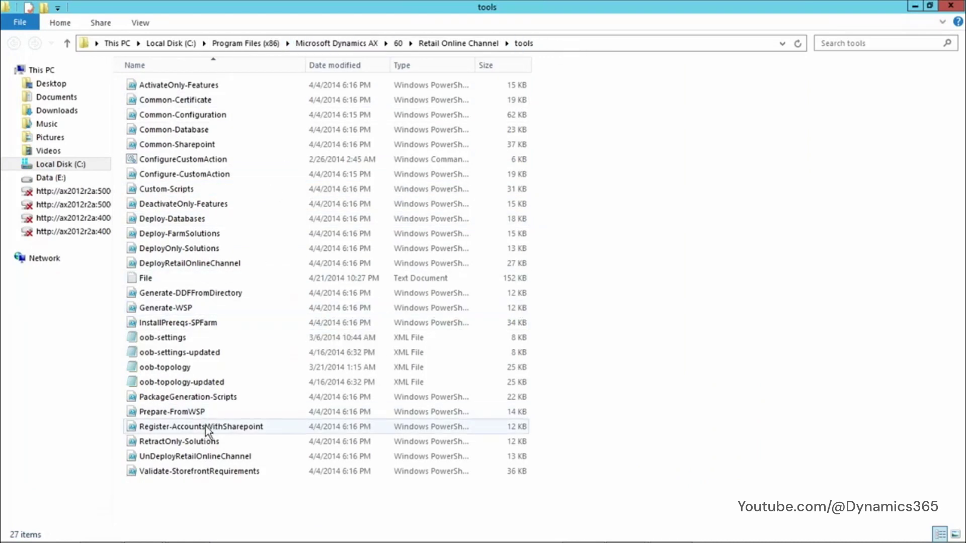
{"action": "left_click", "coordinate": [197, 413]}
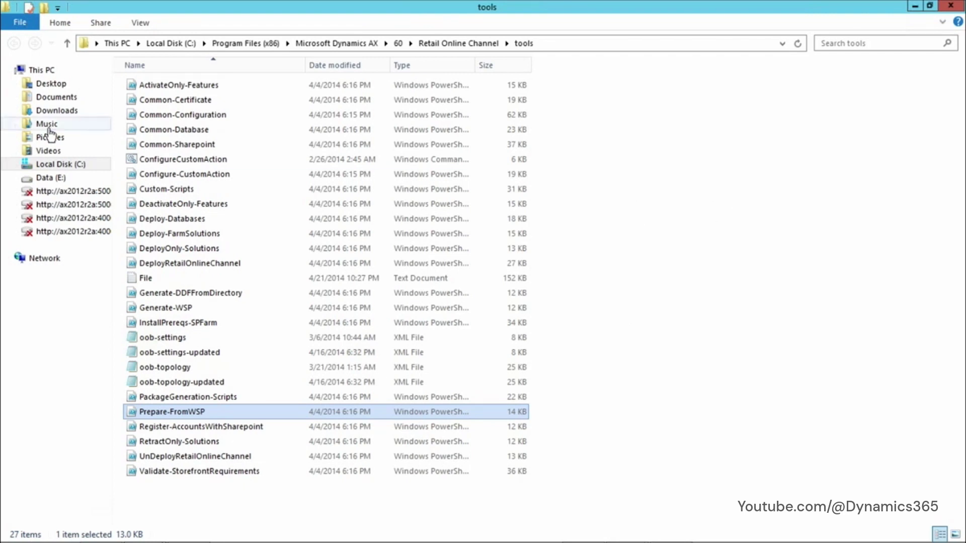
Go to the Retail SDK folder in Documents, view the bldver file's assembly version attributes in Notepad, and close it.
{"action": "left_click", "coordinate": [50, 97]}
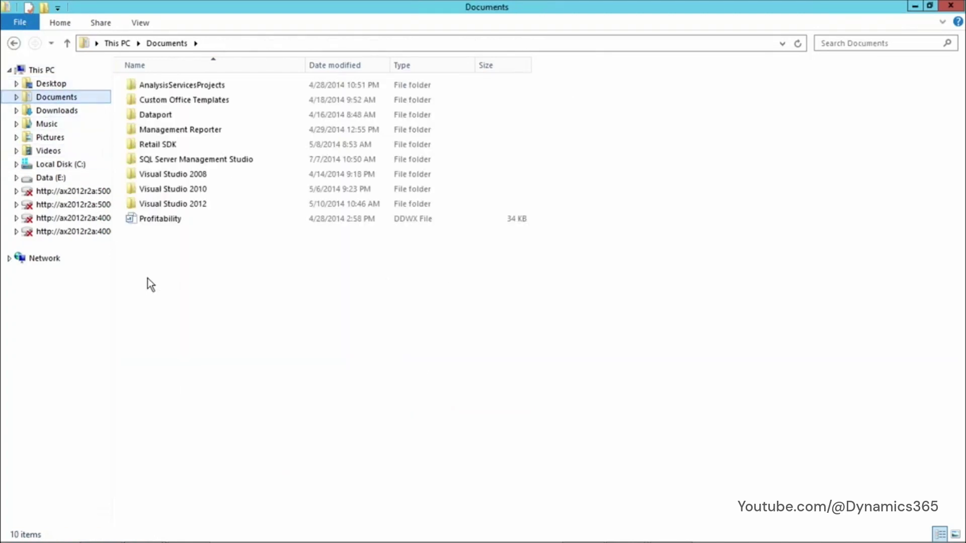
{"action": "double_click", "coordinate": [161, 146]}
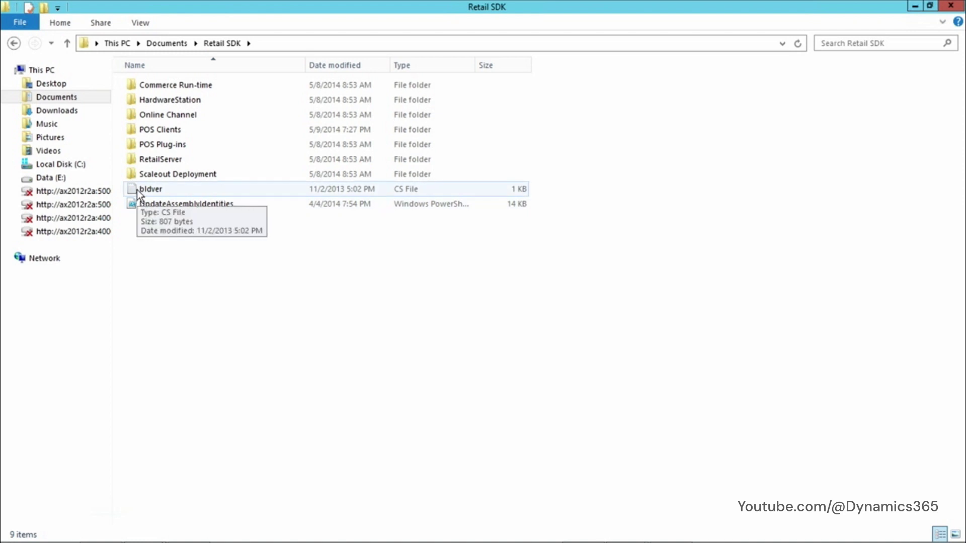
{"action": "left_click", "coordinate": [150, 190]}
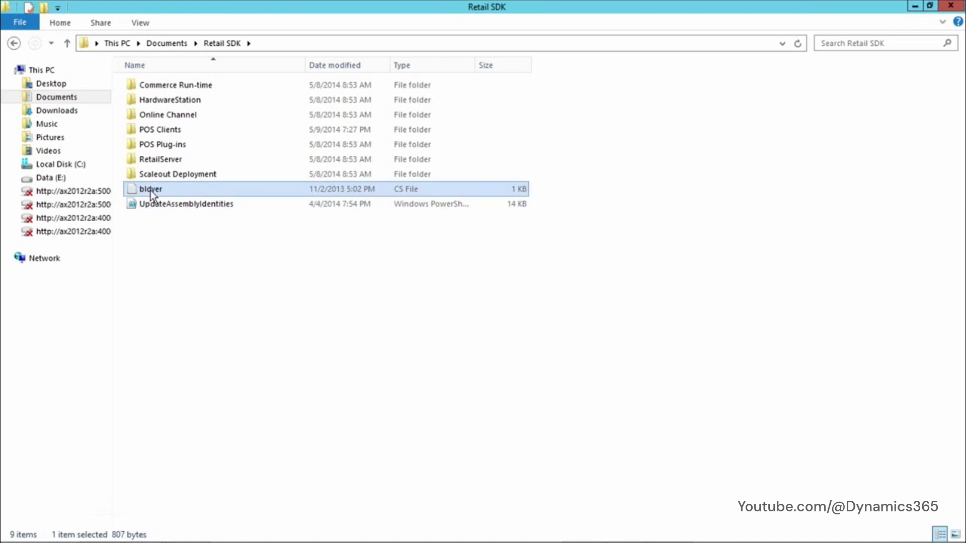
{"action": "double_click", "coordinate": [150, 192]}
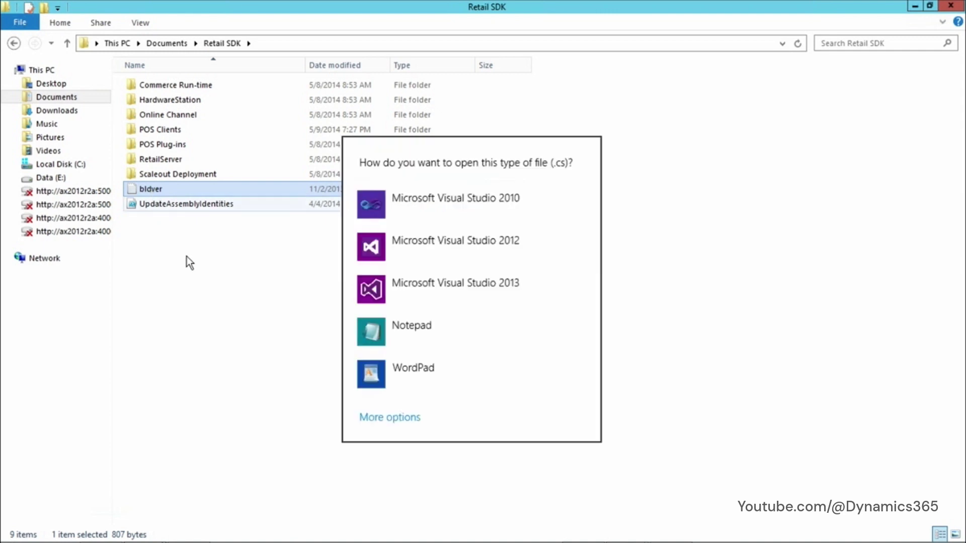
{"action": "left_click", "coordinate": [379, 326]}
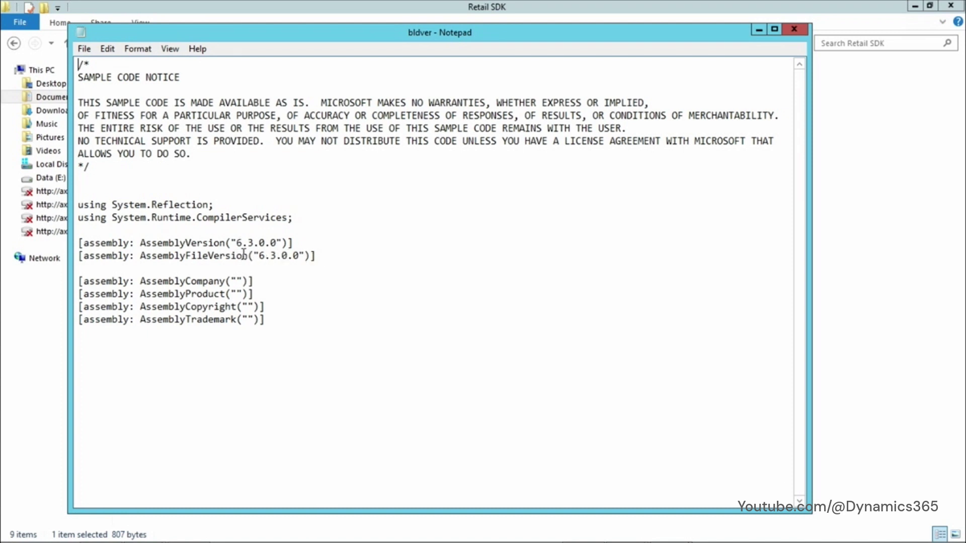
{"action": "left_click", "coordinate": [788, 31]}
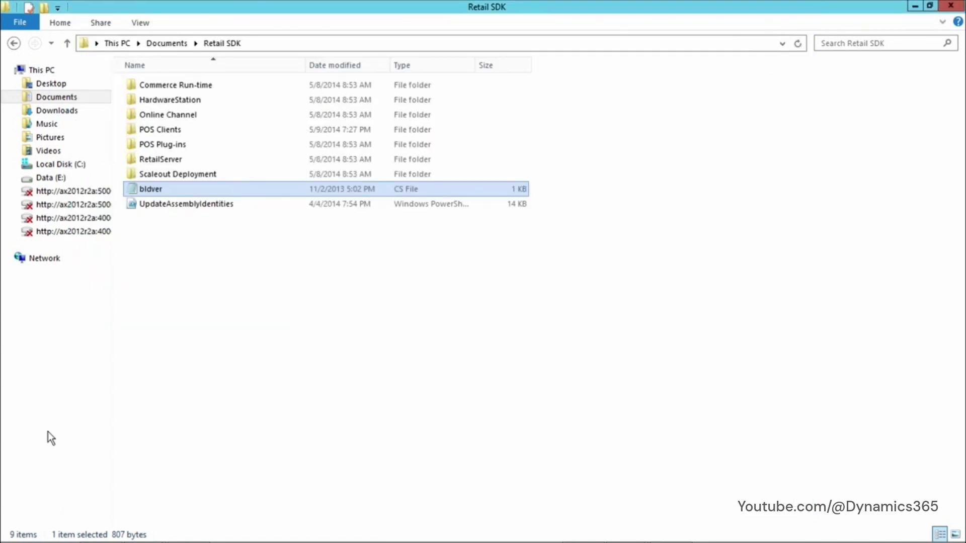
Open the UpdateAssemblyIdentities script in Notepad and find the section defining its old and new version variables.
{"action": "right_click", "coordinate": [155, 208]}
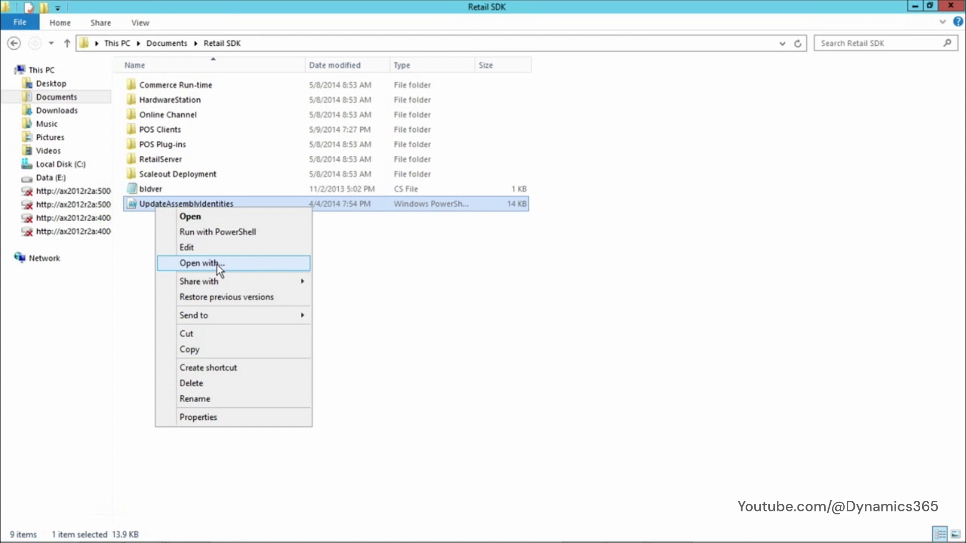
{"action": "mouse_move", "coordinate": [219, 280]}
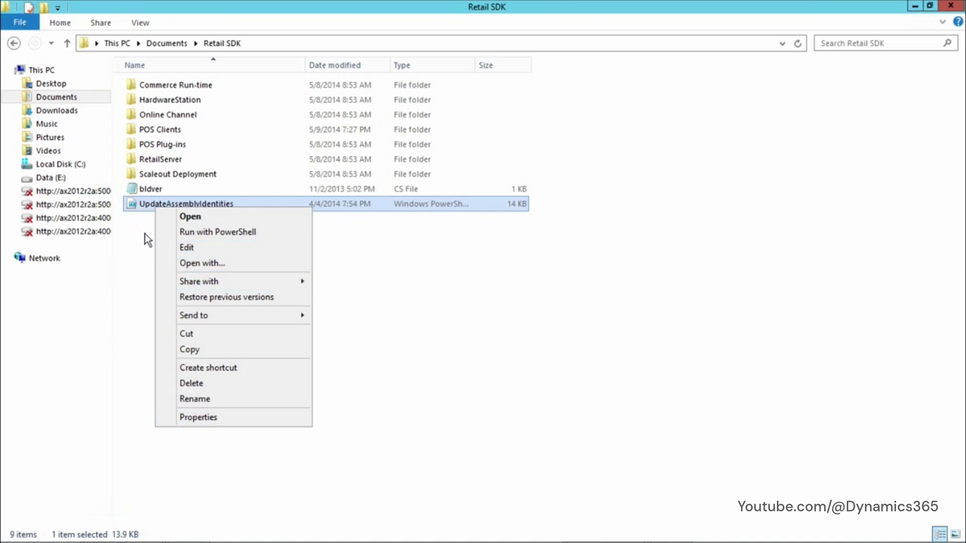
{"action": "left_click", "coordinate": [198, 263]}
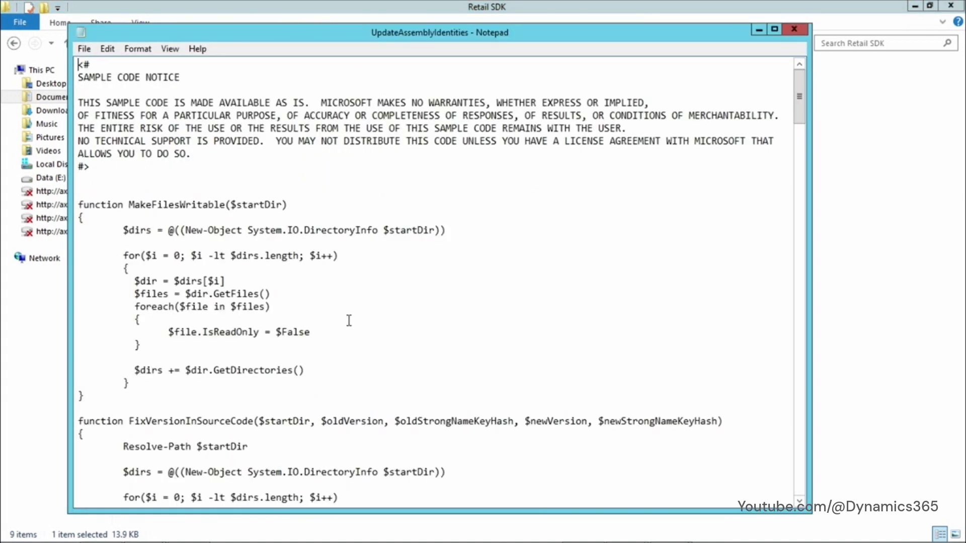
{"action": "scroll", "coordinate": [349, 319], "scroll_direction": "down", "scroll_amount": 20}
{"action": "scroll", "coordinate": [353, 319], "scroll_direction": "down", "scroll_amount": 20}
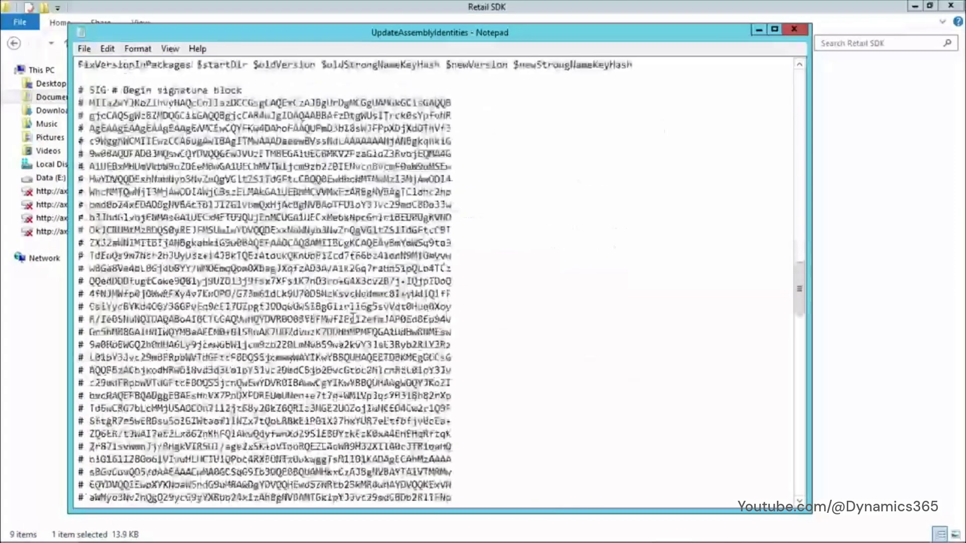
{"action": "scroll", "coordinate": [354, 318], "scroll_direction": "up", "scroll_amount": 9}
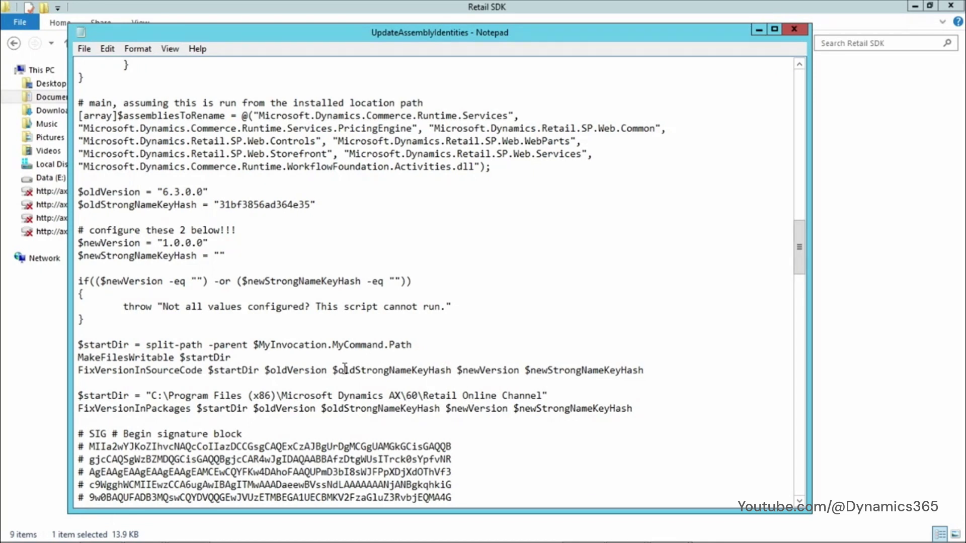
Highlight the oldVersion parameter, the oldStrongNameKeyHash value and the newVersion line, point out newStrongNameKeyHash, and close the script.
{"action": "left_click_drag", "start_coordinate": [270, 370], "coordinate": [327, 370]}
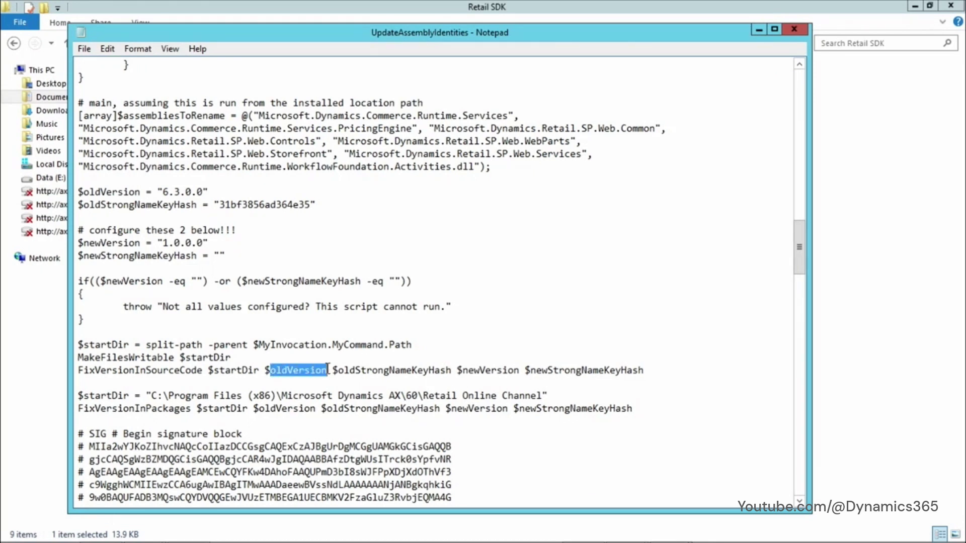
{"action": "left_click_drag", "start_coordinate": [163, 192], "coordinate": [309, 201]}
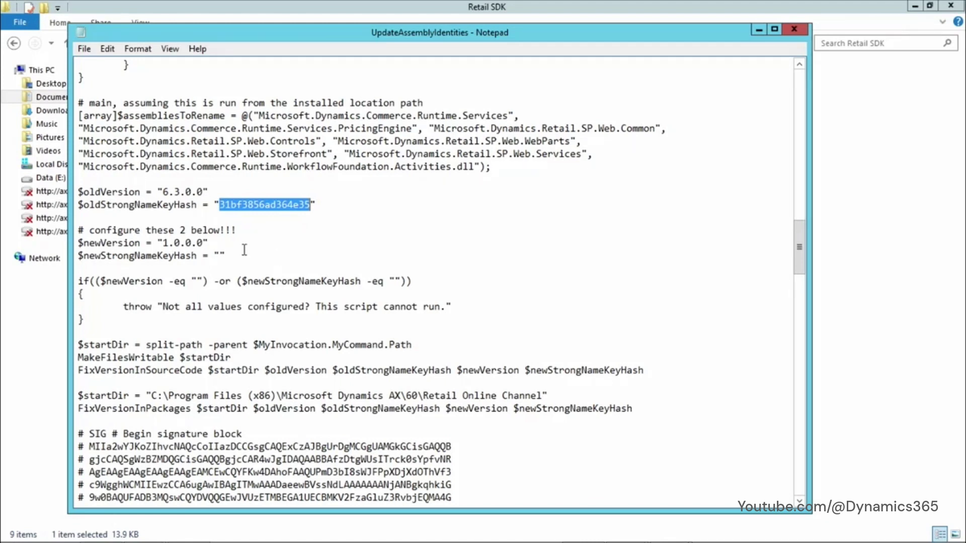
{"action": "left_click", "coordinate": [79, 244]}
{"action": "left_click_drag", "start_coordinate": [79, 244], "coordinate": [230, 247]}
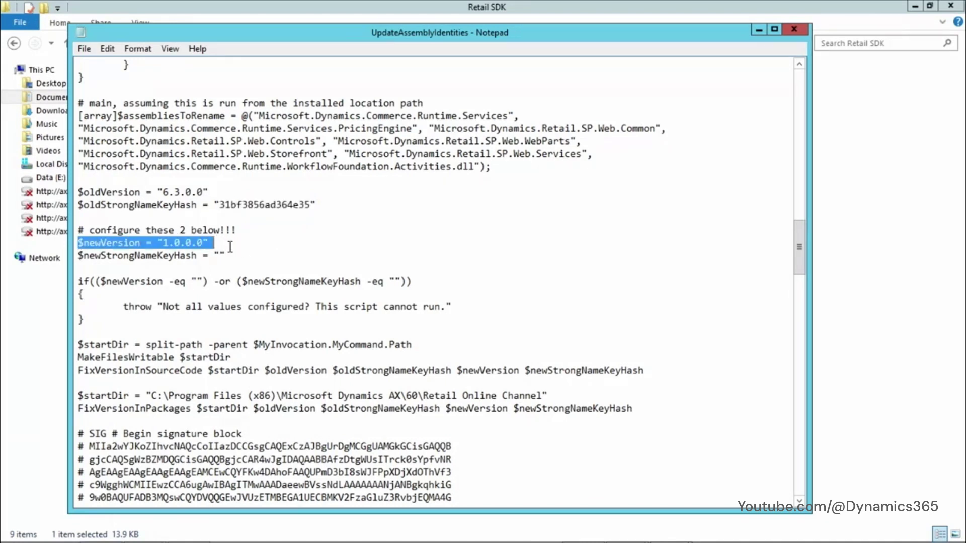
{"action": "left_click", "coordinate": [231, 253]}
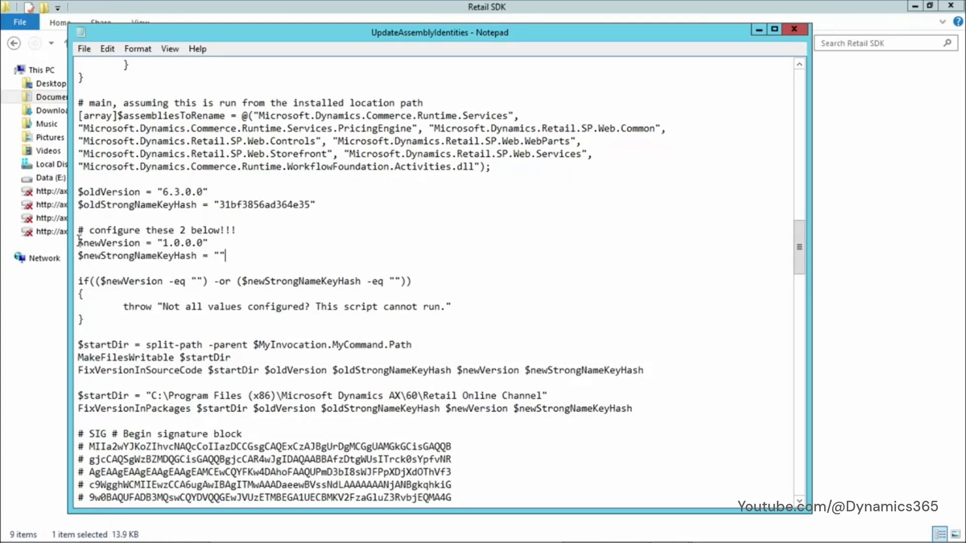
{"action": "left_click_drag", "start_coordinate": [79, 243], "coordinate": [218, 243]}
{"action": "left_click", "coordinate": [153, 243]}
{"action": "left_click", "coordinate": [219, 256]}
{"action": "left_click", "coordinate": [794, 30]}
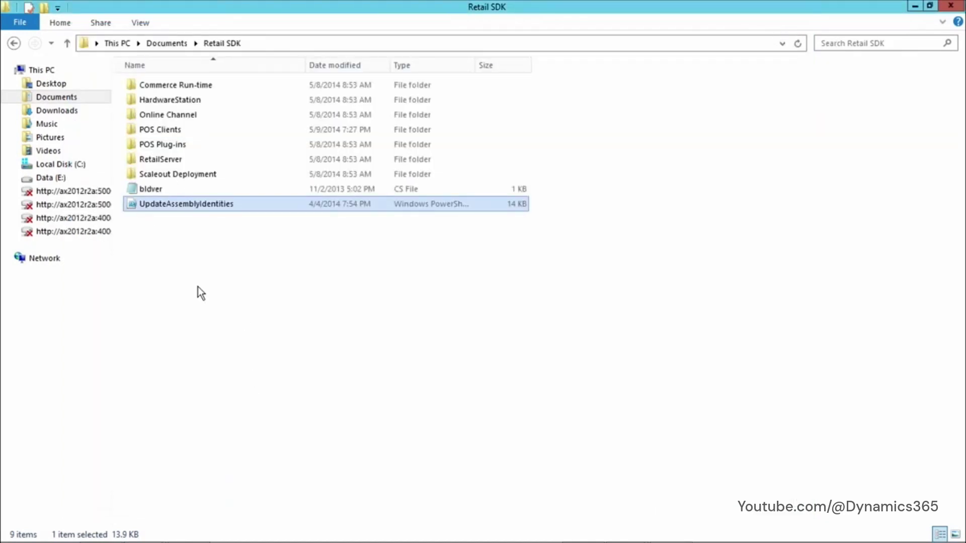
Look through the Online Channel and StoreFront folders of the SDK for the StoreFront solution, and return to Retail SDK.
{"action": "left_click", "coordinate": [160, 113]}
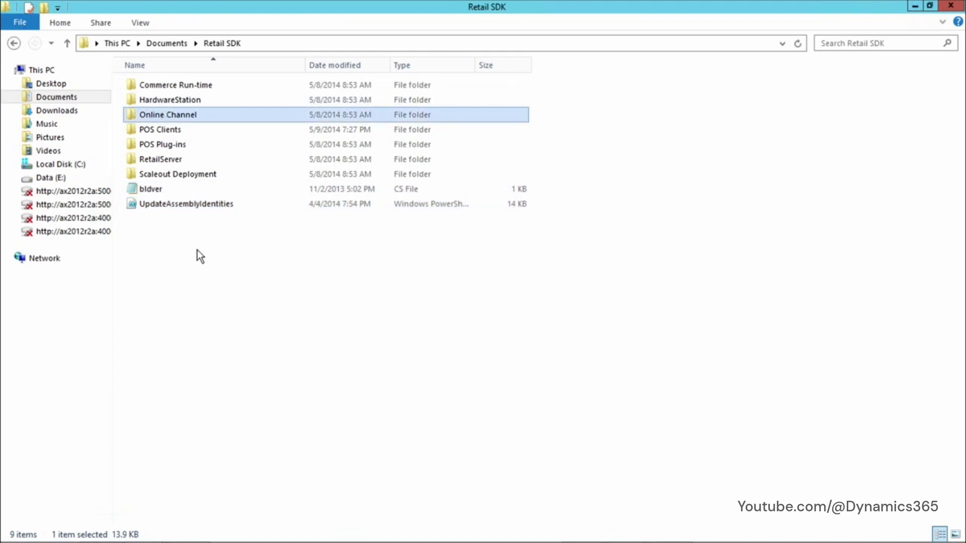
{"action": "double_click", "coordinate": [158, 119]}
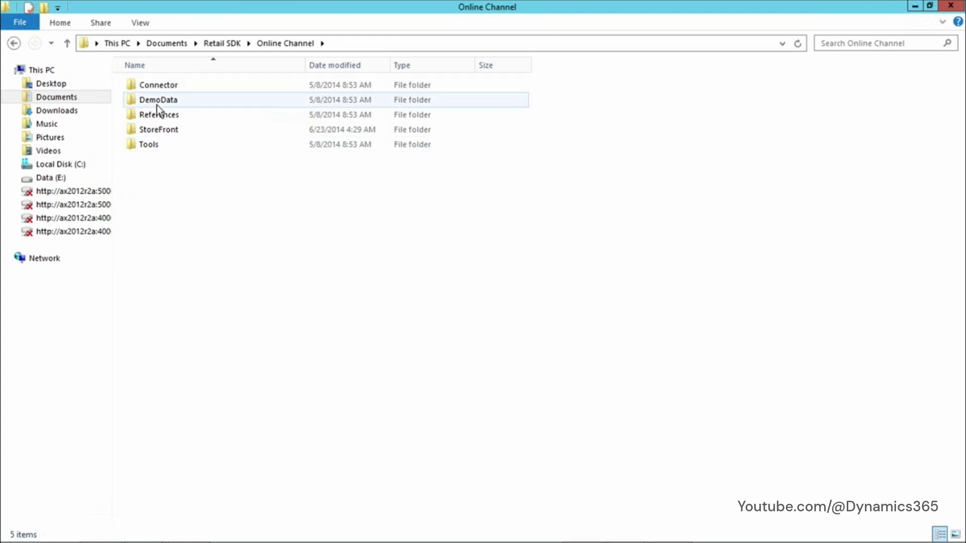
{"action": "left_click", "coordinate": [156, 130]}
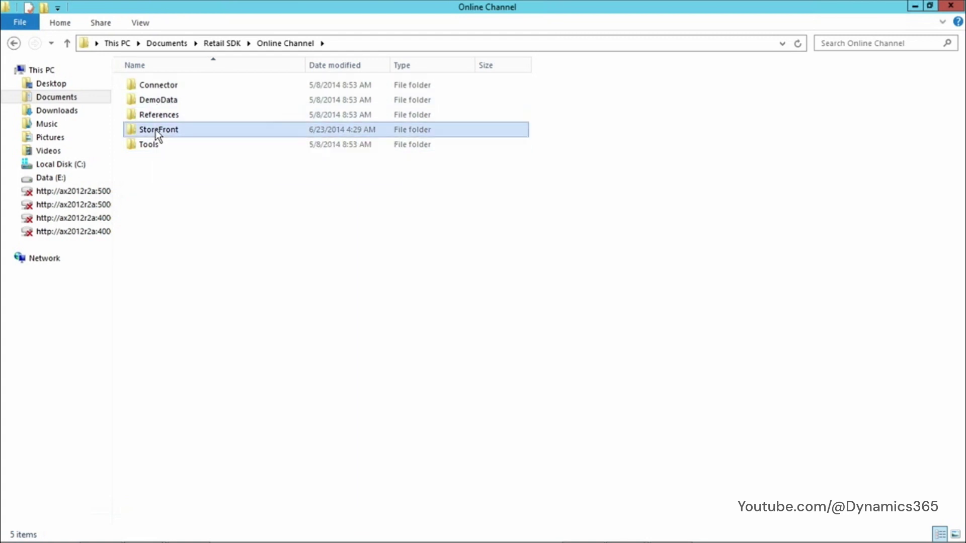
{"action": "double_click", "coordinate": [155, 130]}
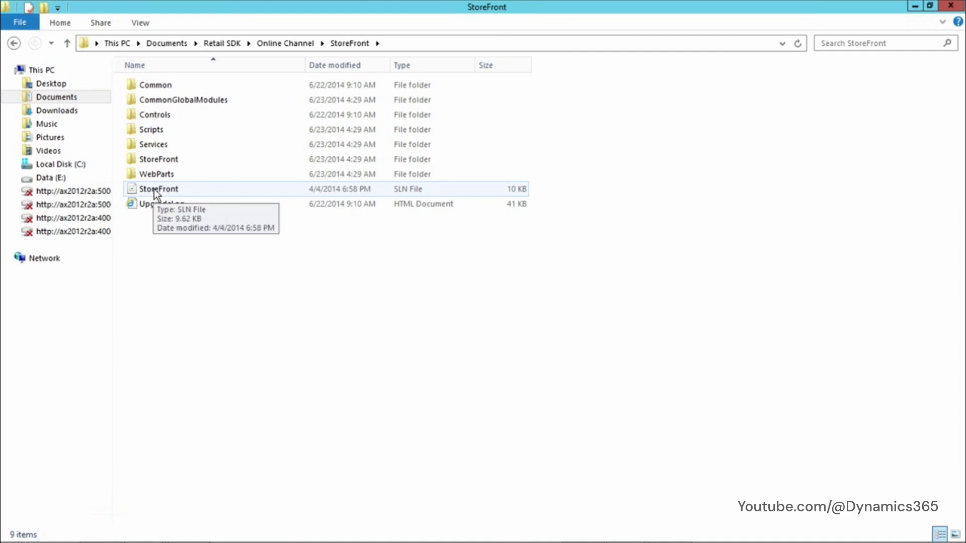
{"action": "left_click", "coordinate": [222, 43]}
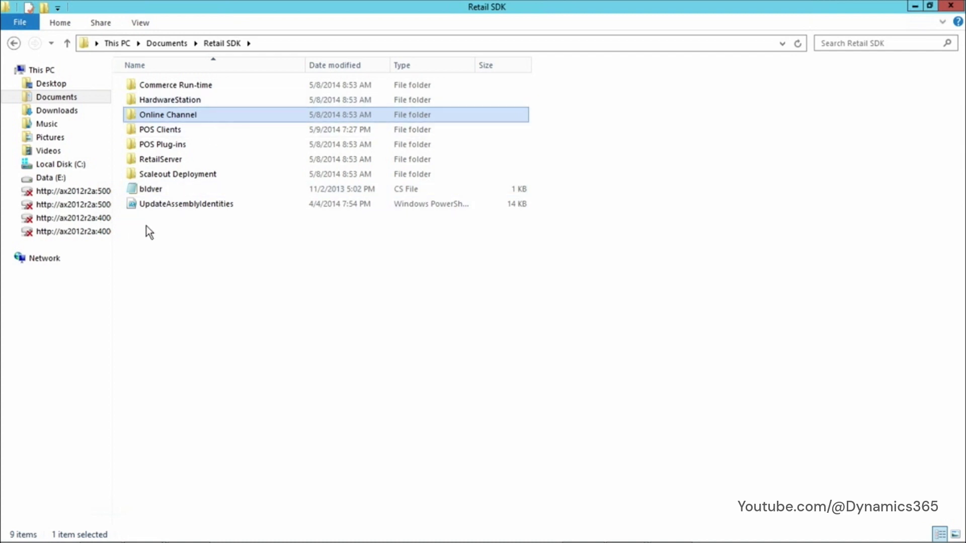
{"action": "left_click", "coordinate": [131, 220]}
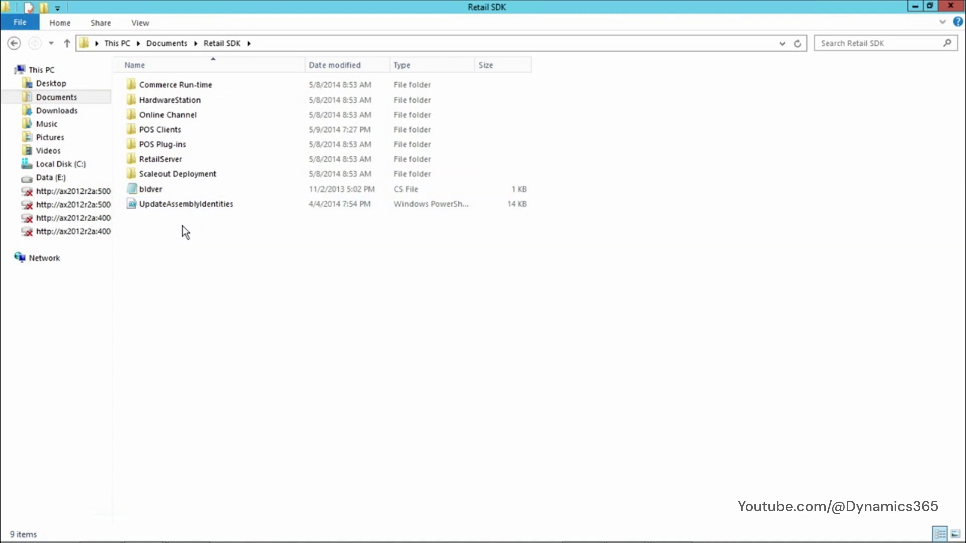
{"action": "right_click", "coordinate": [146, 209]}
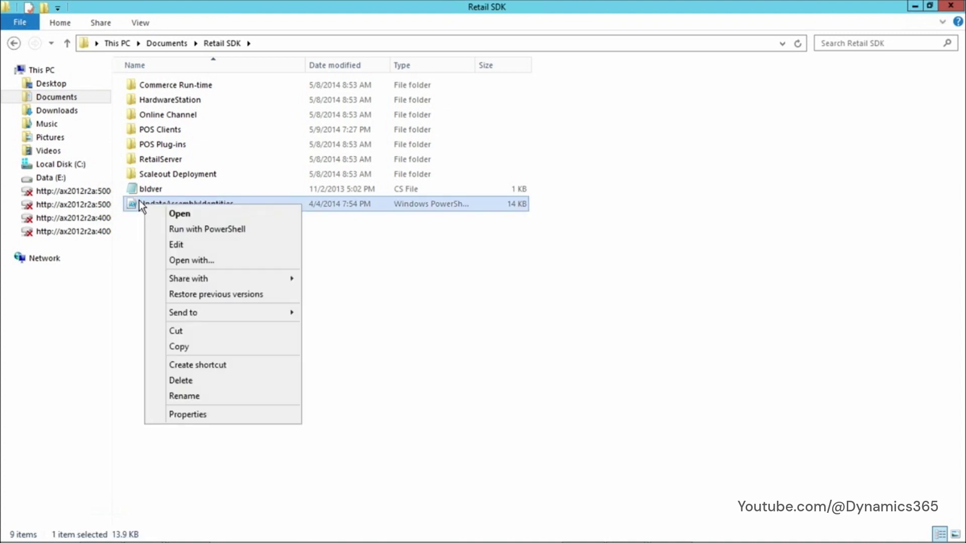
{"action": "left_click", "coordinate": [135, 245]}
{"action": "mouse_move", "coordinate": [413, 532]}
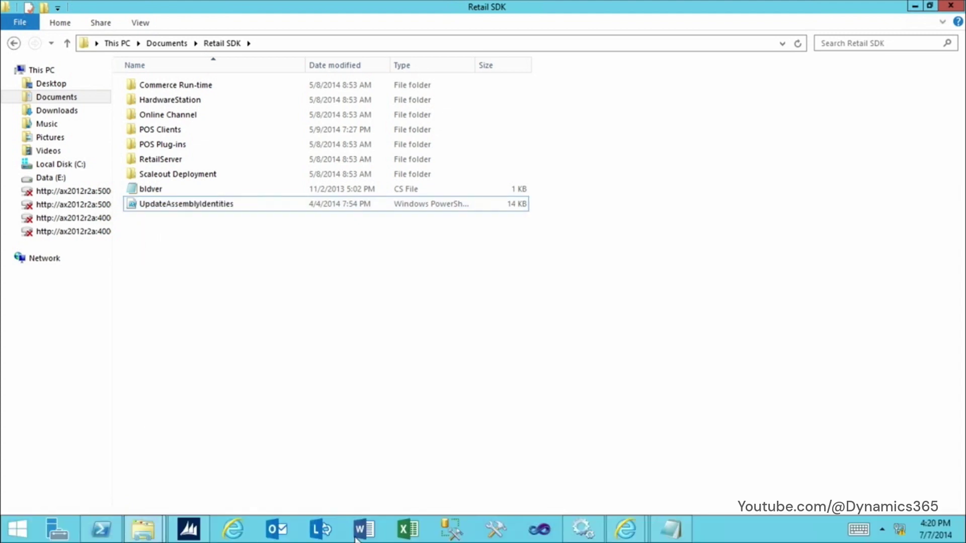
{"action": "left_click", "coordinate": [671, 529]}
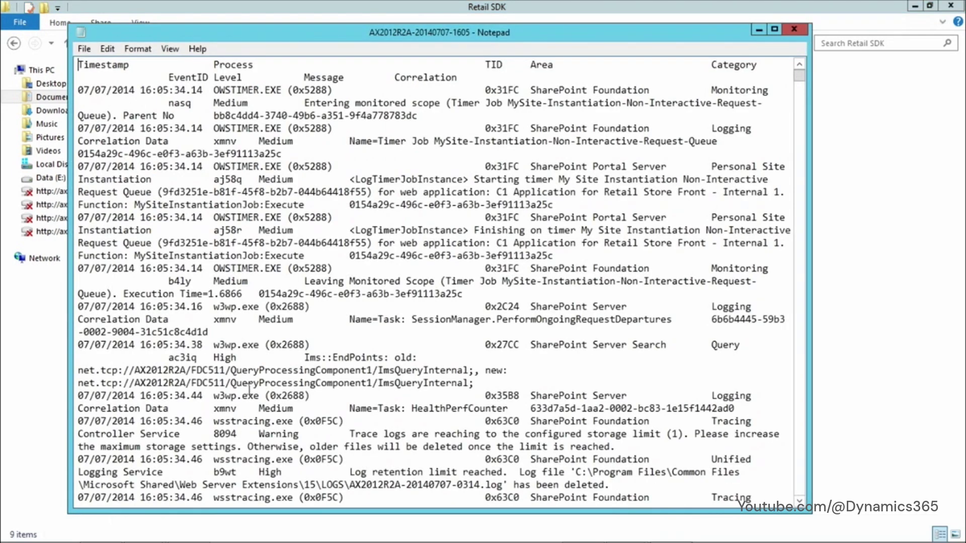
{"action": "left_click", "coordinate": [756, 30]}
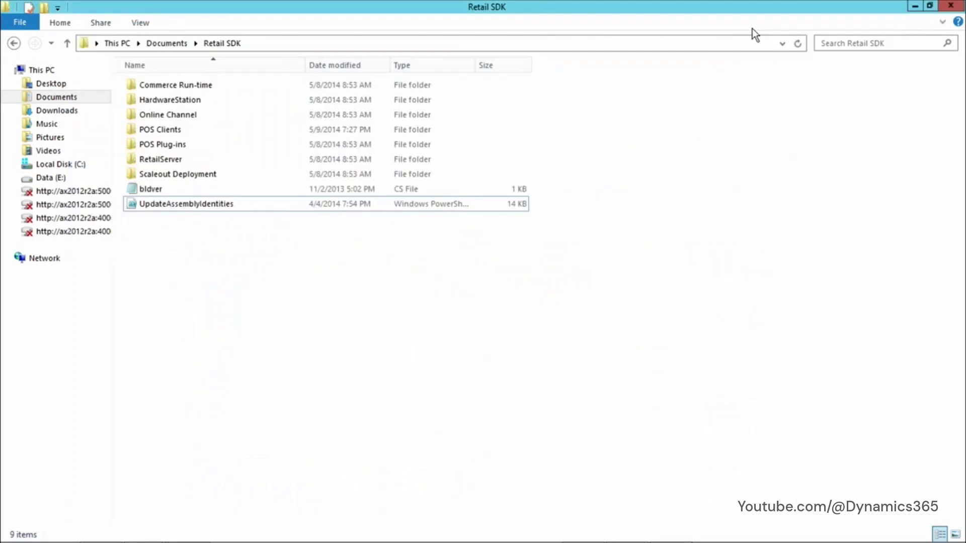
Show the available actions for the UpdateAssemblyIdentities script, dismiss them, and open the SDK's Online Channel folder.
{"action": "right_click", "coordinate": [177, 200]}
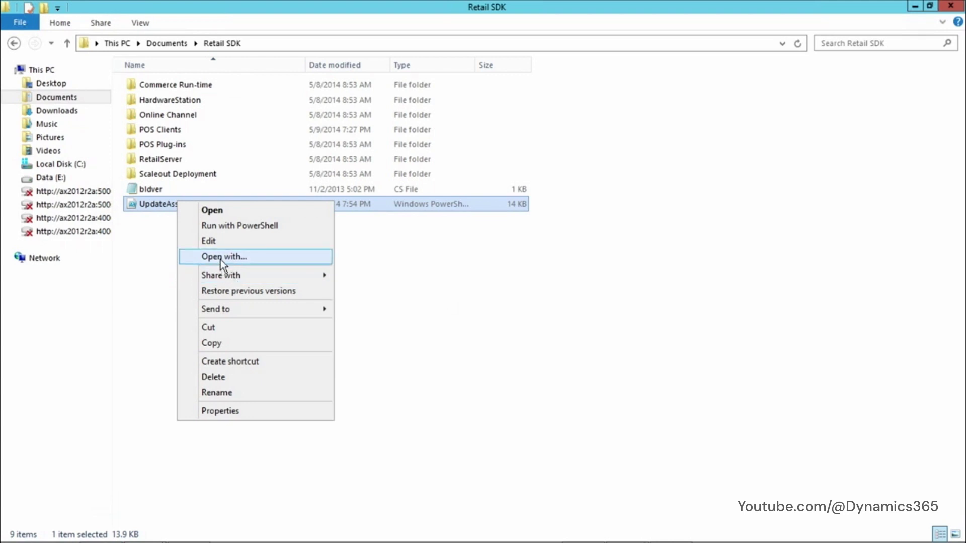
{"action": "left_click", "coordinate": [141, 229]}
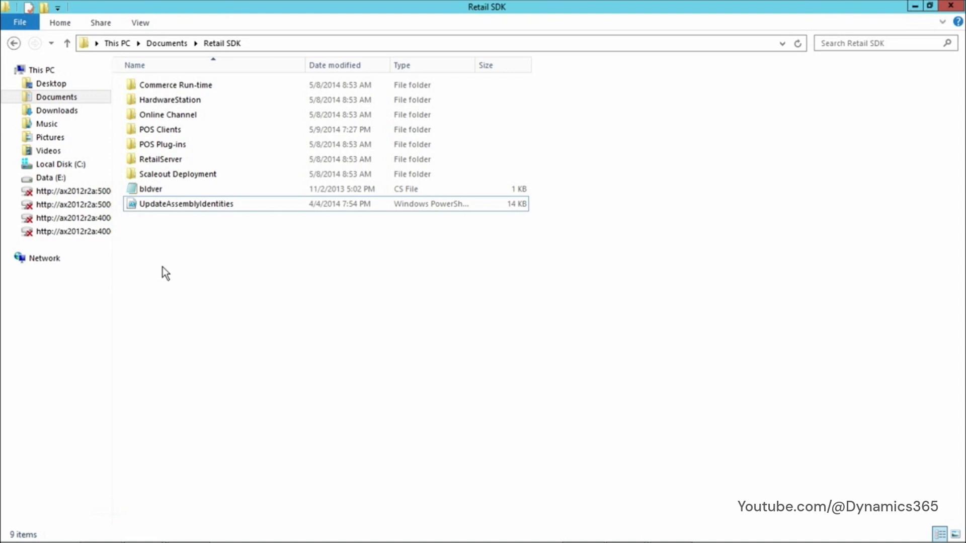
{"action": "left_click", "coordinate": [150, 115]}
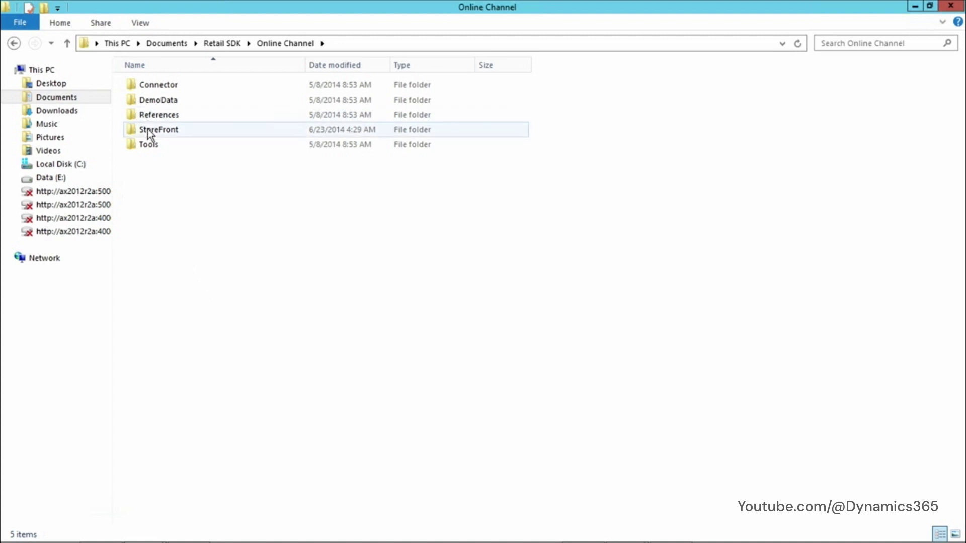
Go to the 60 folder under Microsoft Dynamics AX in Program Files (x86) on drive C and enlarge its folder icons.
{"action": "left_click", "coordinate": [55, 164]}
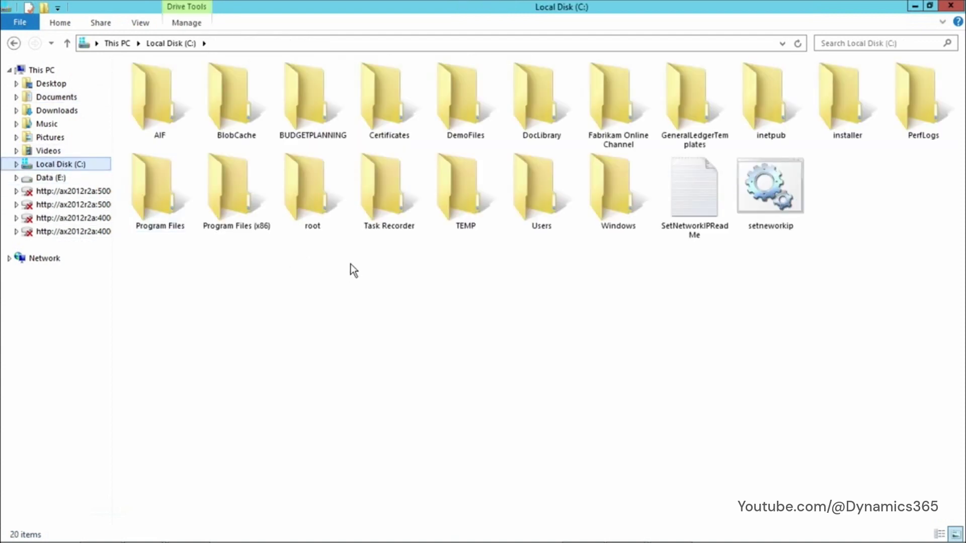
{"action": "double_click", "coordinate": [222, 200]}
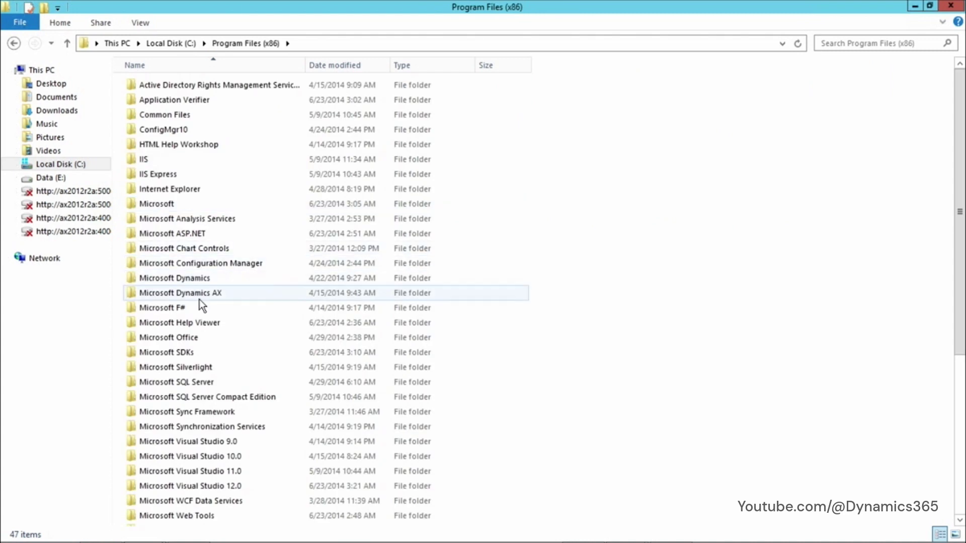
{"action": "double_click", "coordinate": [199, 284]}
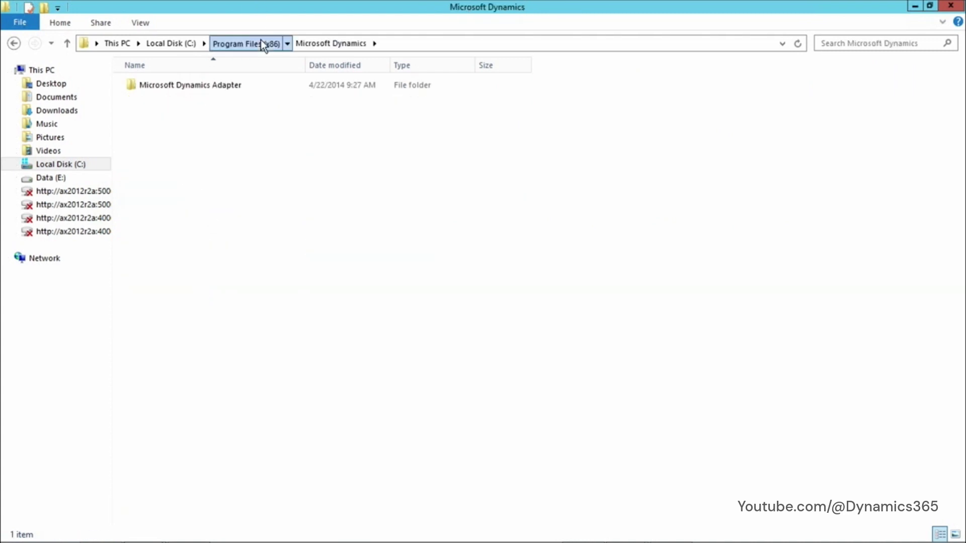
{"action": "left_click", "coordinate": [261, 40]}
{"action": "left_click", "coordinate": [194, 296]}
{"action": "double_click", "coordinate": [193, 296]}
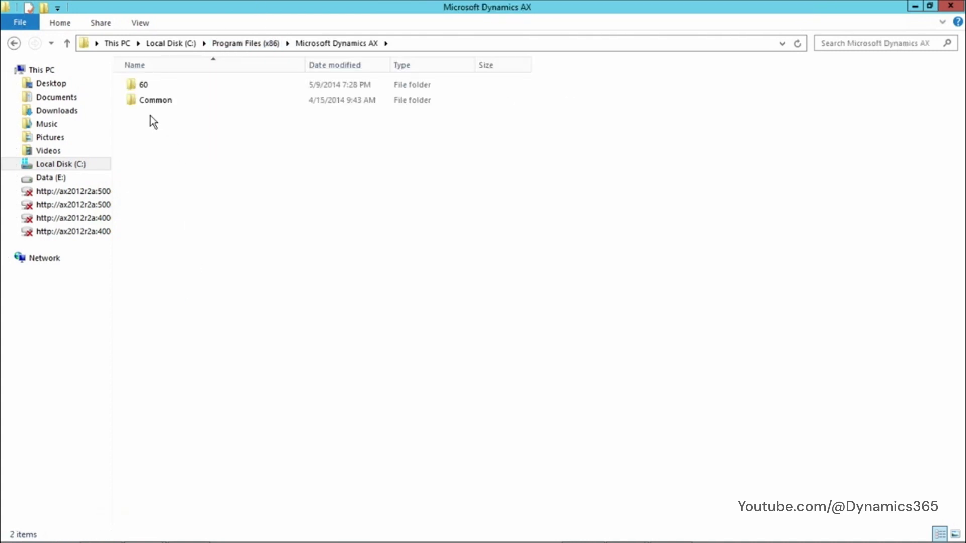
{"action": "double_click", "coordinate": [144, 85]}
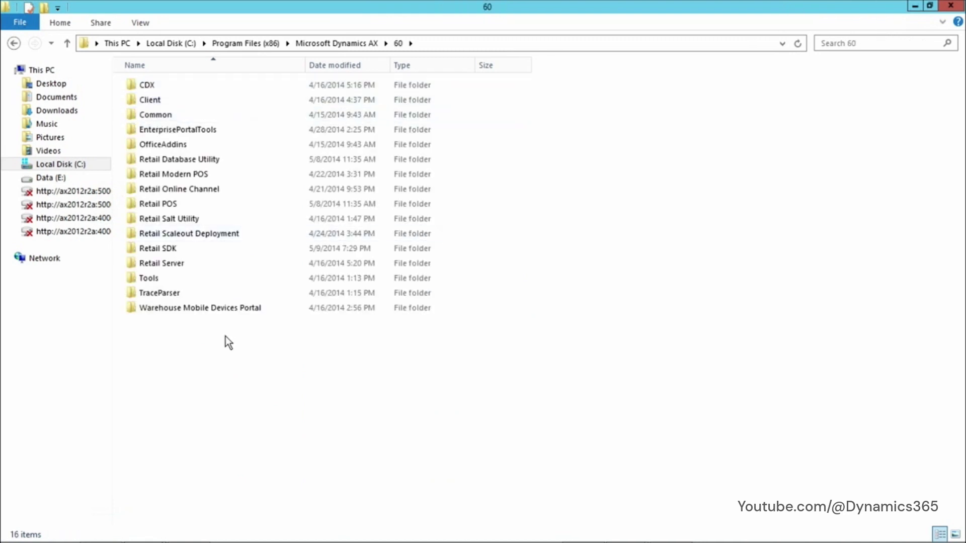
{"action": "scroll", "coordinate": [227, 330], "scroll_direction": "up", "scroll_amount": 5, "text": "ctrl"}
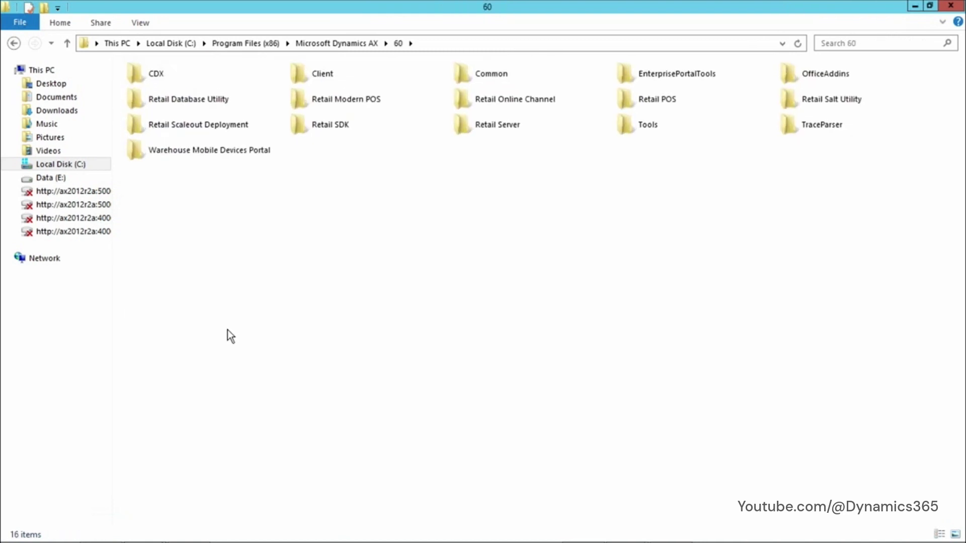
{"action": "scroll", "coordinate": [237, 326], "scroll_direction": "up", "scroll_amount": 2, "text": "ctrl"}
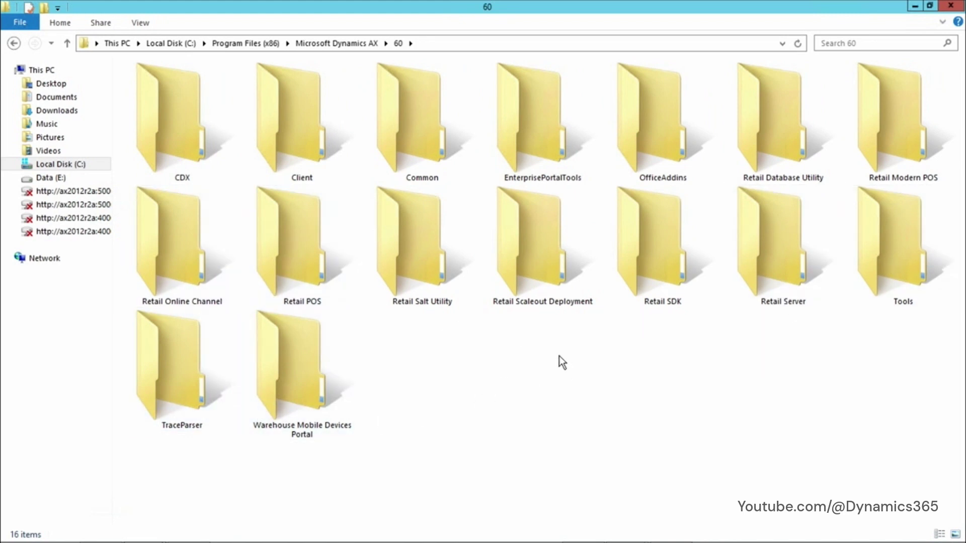
Open the StoreFront folder inside Retail Online Channel and view its subfolders.
{"action": "left_click", "coordinate": [191, 288]}
{"action": "double_click", "coordinate": [190, 285]}
{"action": "left_click", "coordinate": [173, 162]}
{"action": "double_click", "coordinate": [174, 162]}
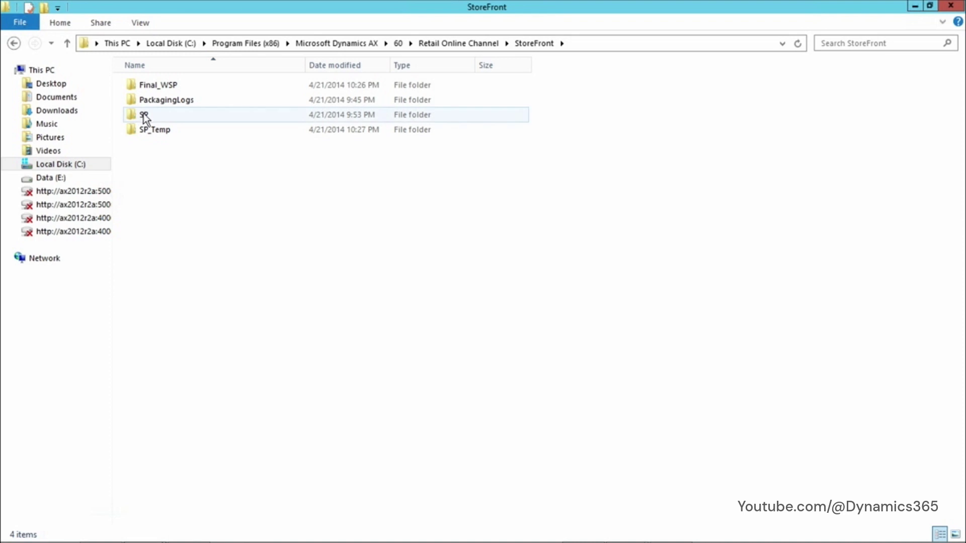
{"action": "mouse_move", "coordinate": [241, 530]}
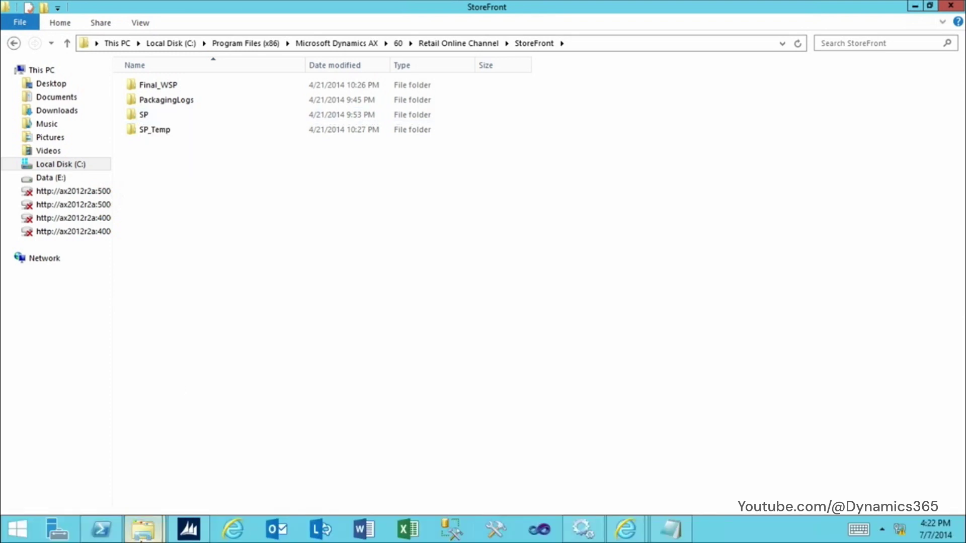
{"action": "mouse_move", "coordinate": [142, 538]}
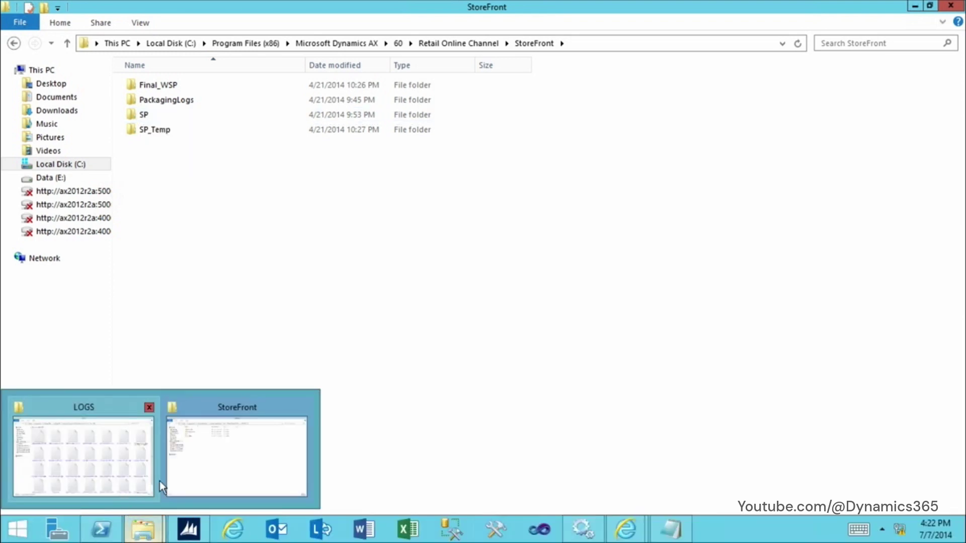
View the deployment scripts in the tools folder of Retail Online Channel, and return to Retail Online Channel.
{"action": "left_click", "coordinate": [474, 44]}
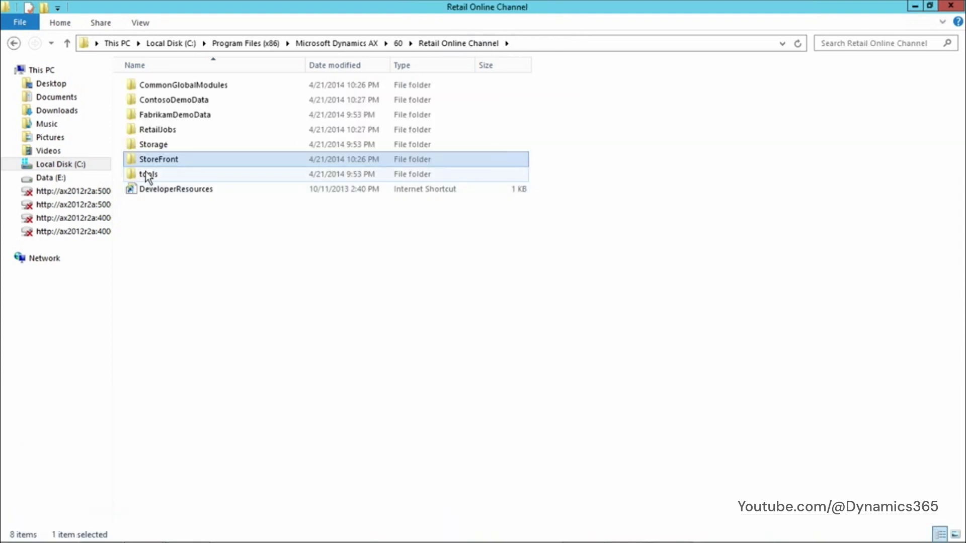
{"action": "left_click", "coordinate": [146, 173]}
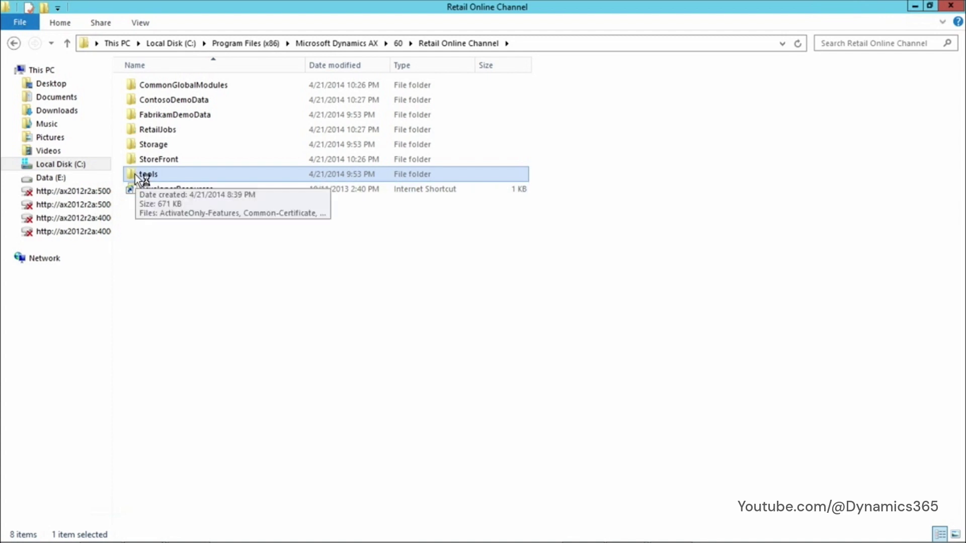
{"action": "double_click", "coordinate": [146, 173]}
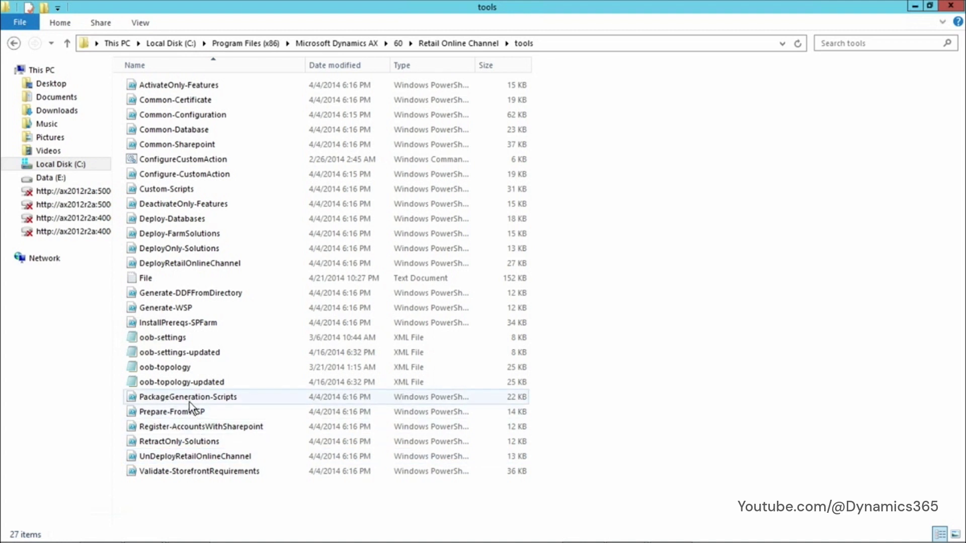
{"action": "left_click", "coordinate": [472, 46]}
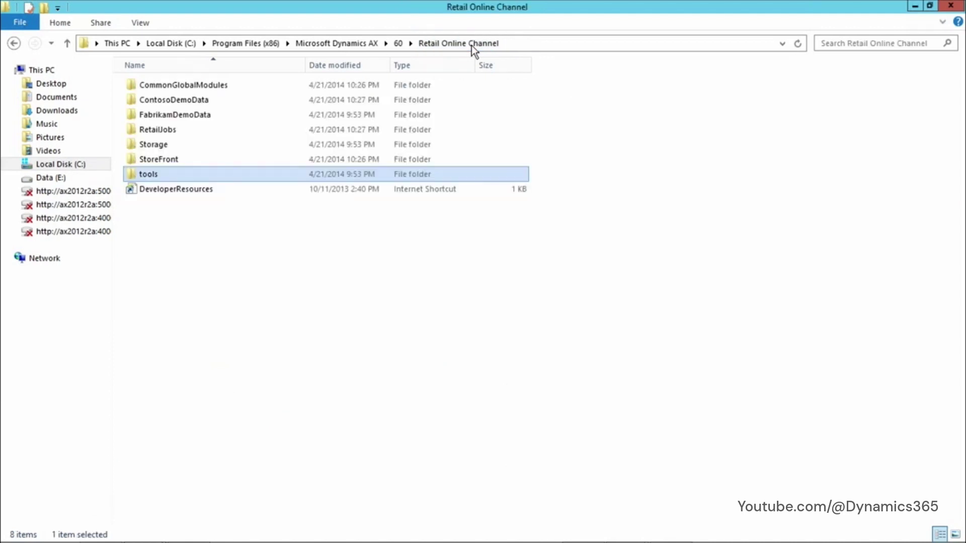
View the SharePoint feature folders and manifest in StoreFront's SP folder, and return to StoreFront.
{"action": "left_click", "coordinate": [147, 162]}
{"action": "double_click", "coordinate": [147, 162]}
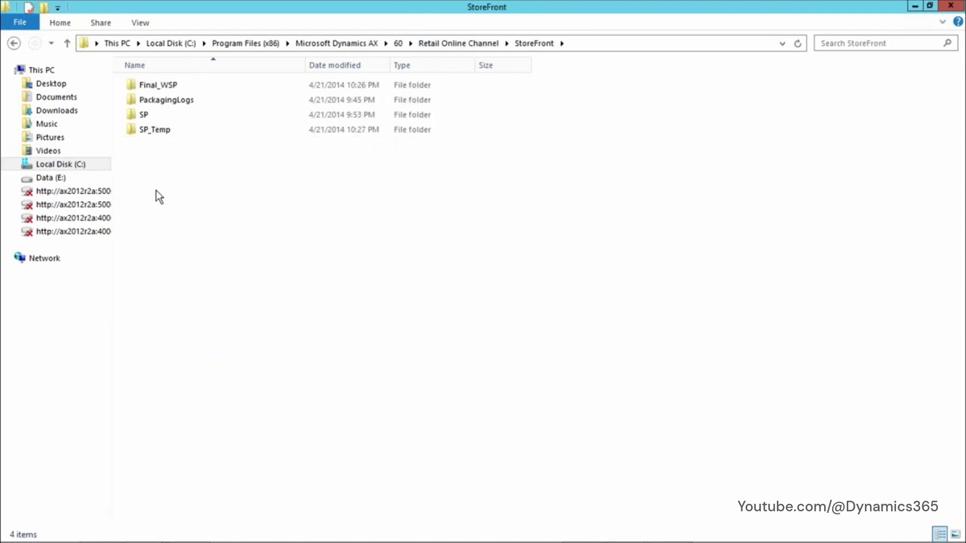
{"action": "double_click", "coordinate": [136, 113]}
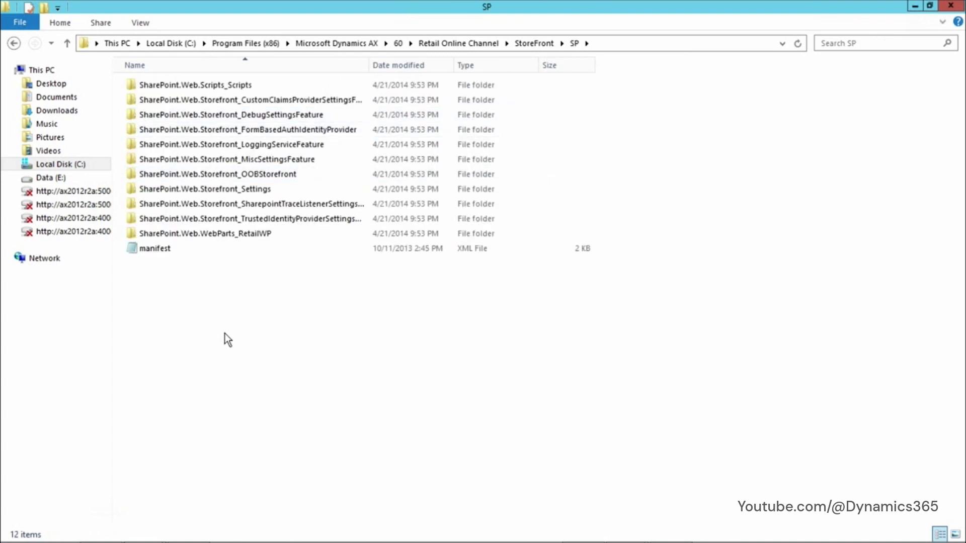
{"action": "left_click", "coordinate": [14, 44]}
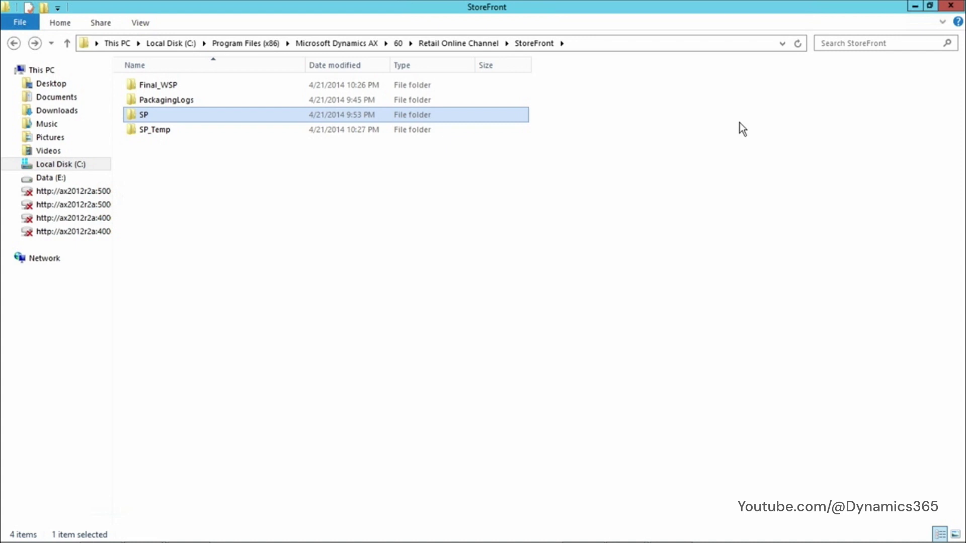
Go back up to the Microsoft Dynamics AX folder and minimize its window.
{"action": "left_click", "coordinate": [474, 45]}
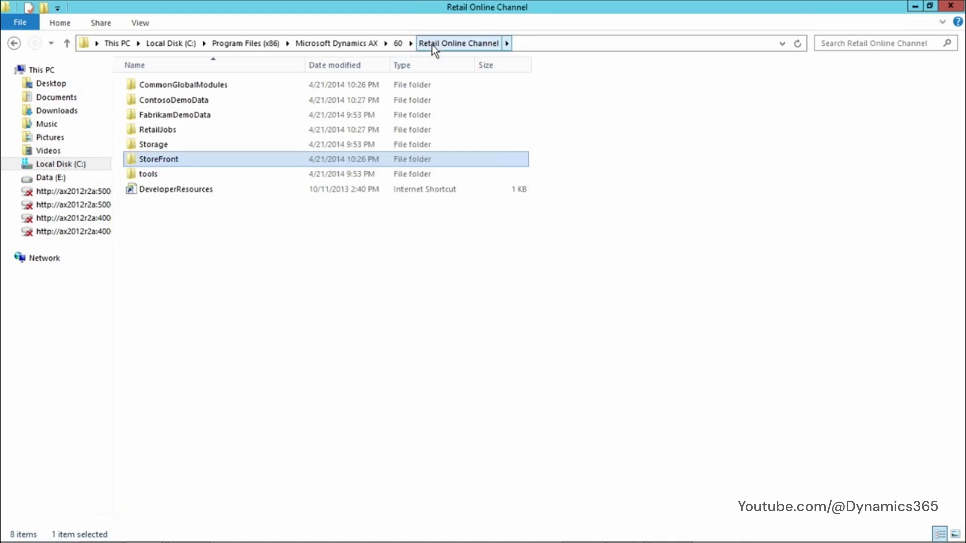
{"action": "left_click", "coordinate": [341, 42]}
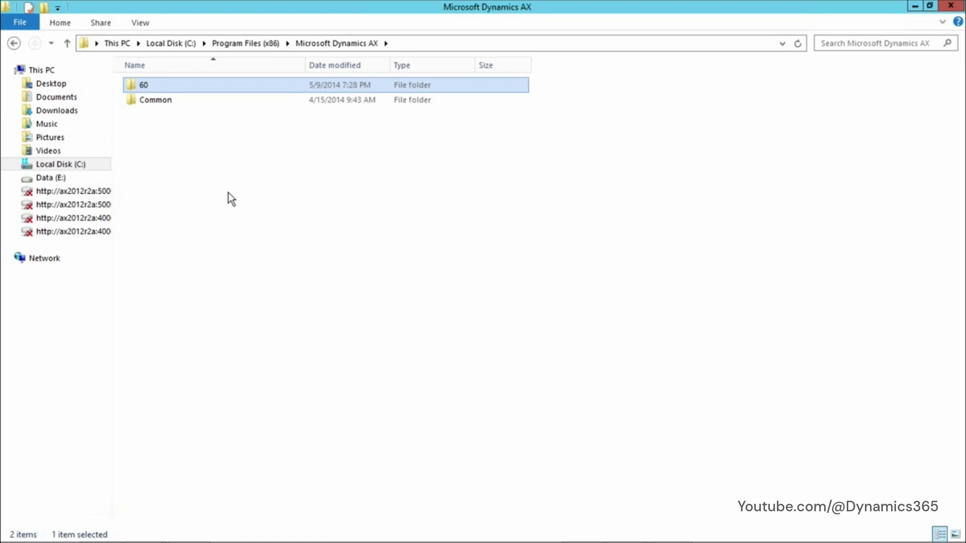
{"action": "left_click", "coordinate": [911, 5]}
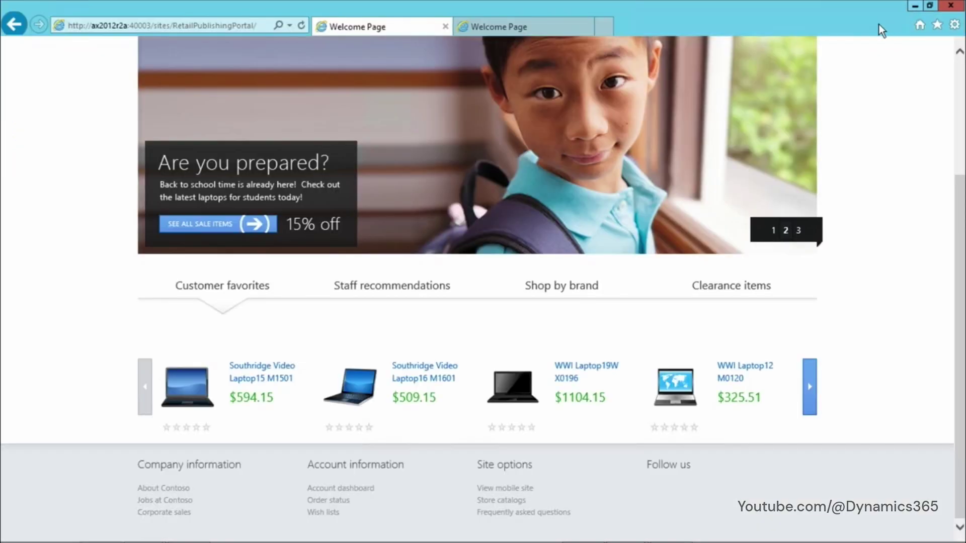
{"action": "mouse_move", "coordinate": [143, 538]}
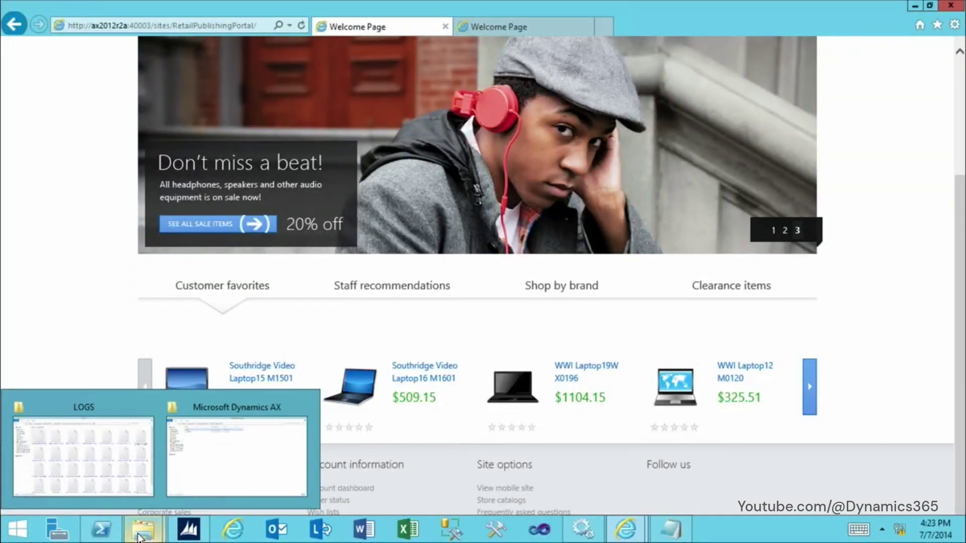
{"action": "left_click", "coordinate": [126, 466]}
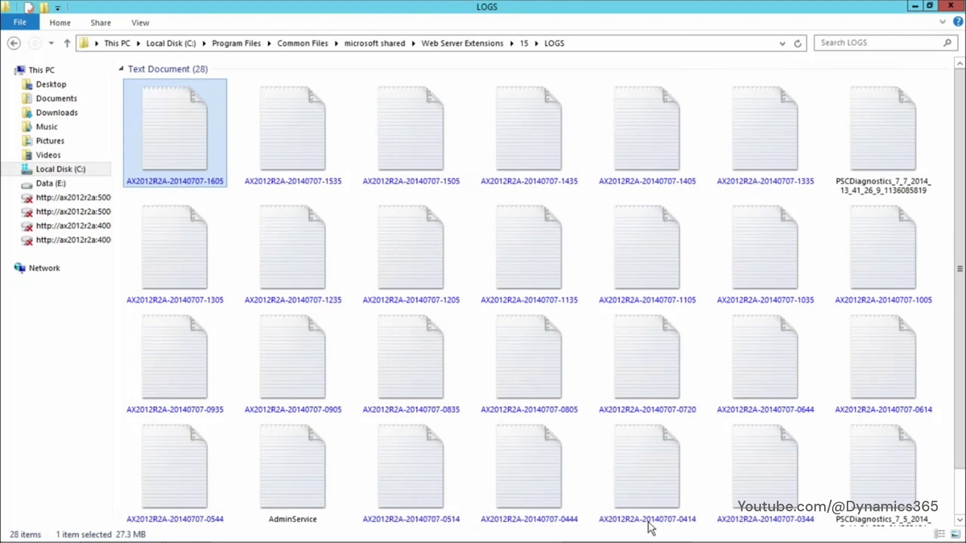
{"action": "key", "text": "Return"}
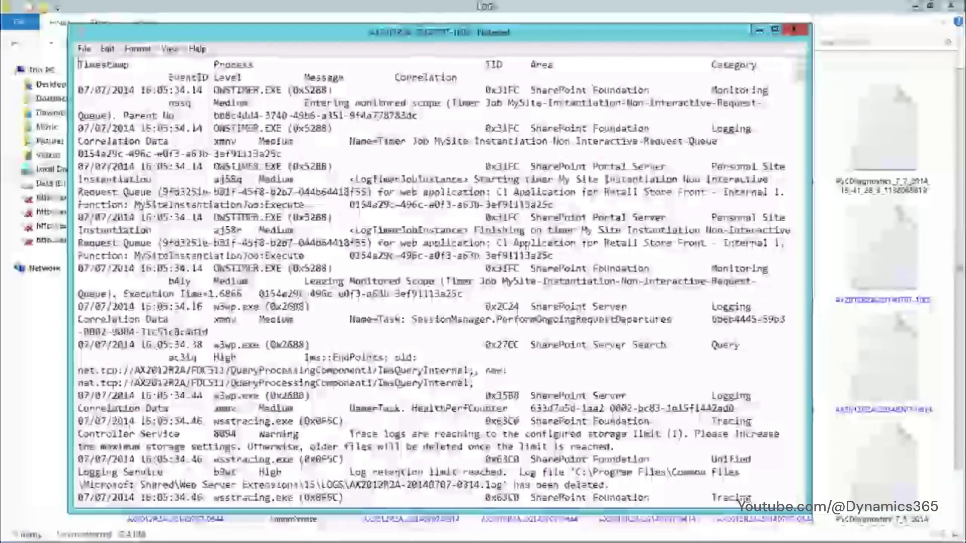
{"action": "scroll", "coordinate": [274, 187], "scroll_direction": "down", "scroll_amount": 4}
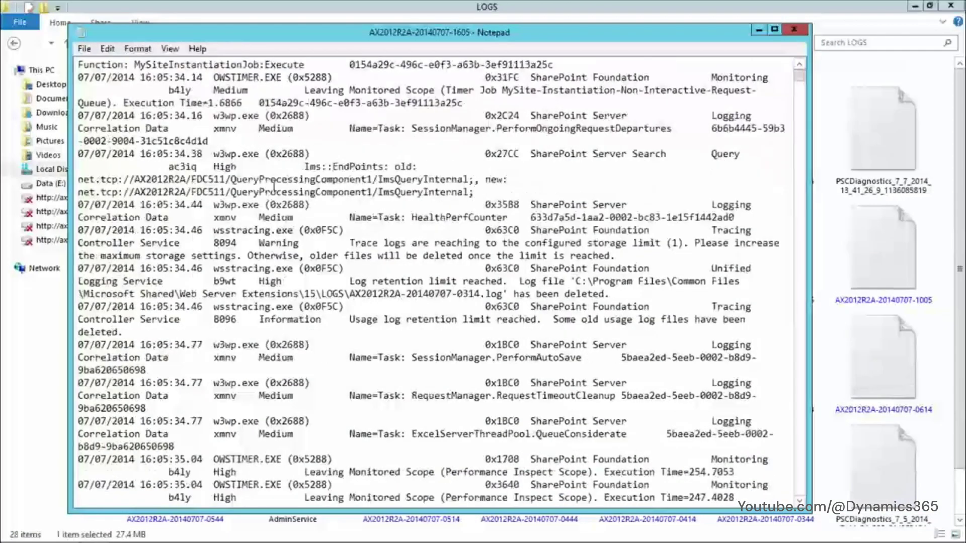
{"action": "scroll", "coordinate": [274, 187], "scroll_direction": "up", "scroll_amount": 5}
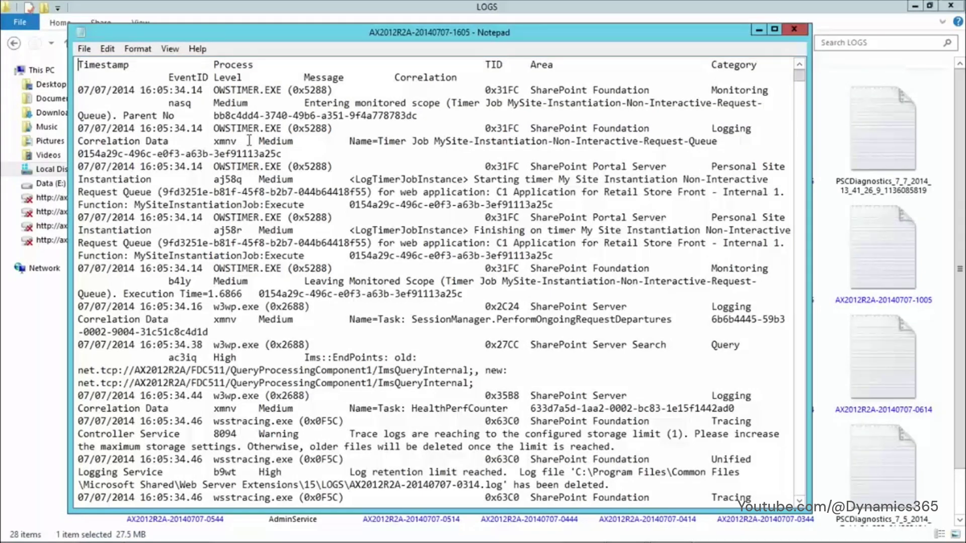
{"action": "left_click", "coordinate": [793, 32]}
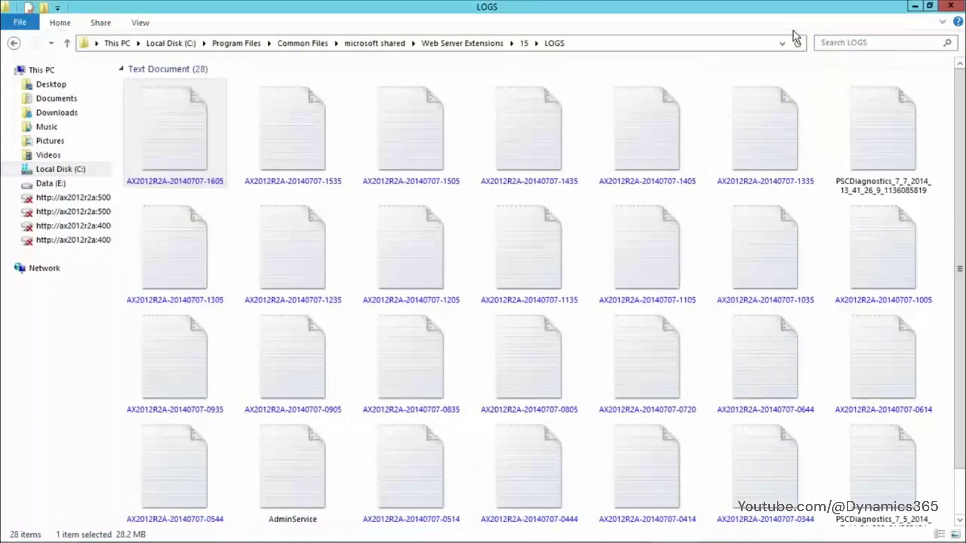
{"action": "left_click", "coordinate": [915, 7]}
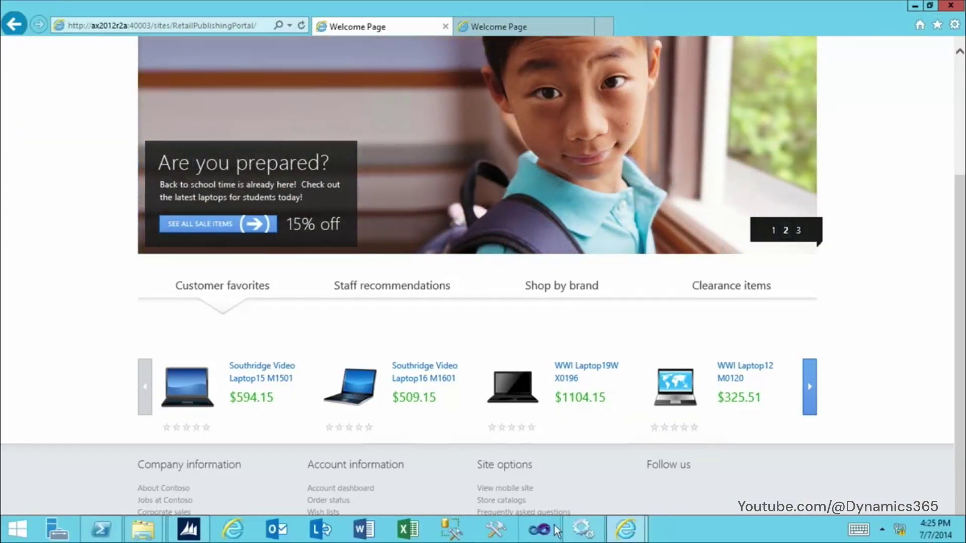
Open SharePoint Central Administration in Internet Explorer and go to its Monitoring page.
{"action": "left_click", "coordinate": [625, 529]}
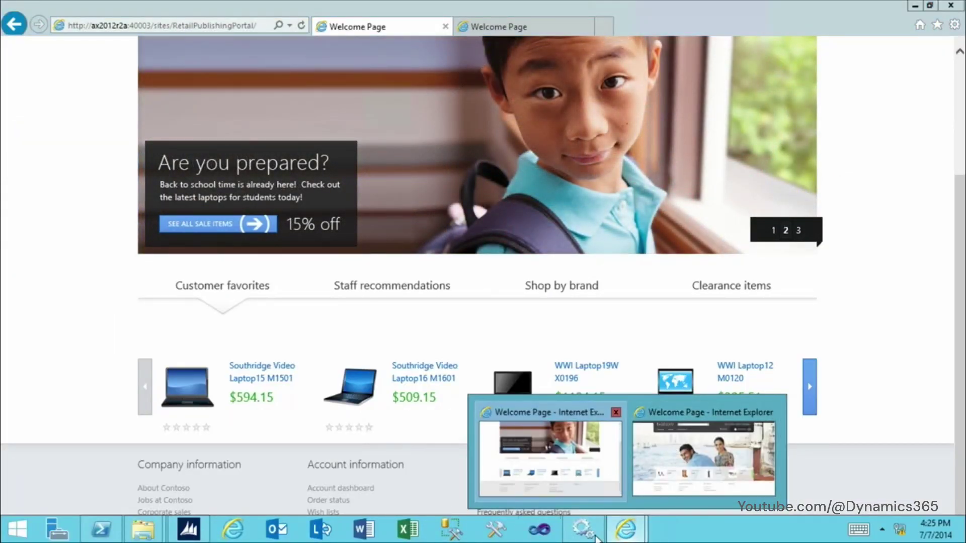
{"action": "right_click", "coordinate": [626, 535]}
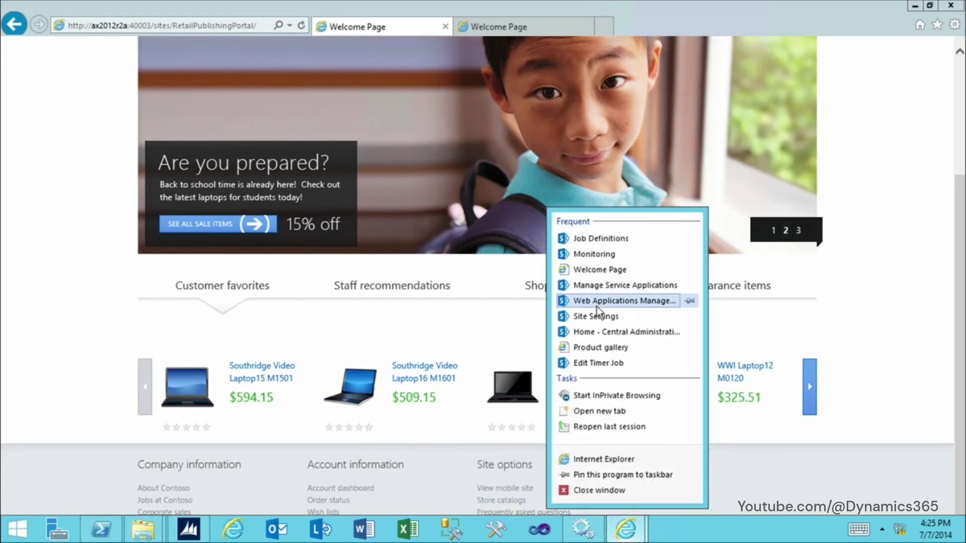
{"action": "left_click", "coordinate": [611, 330]}
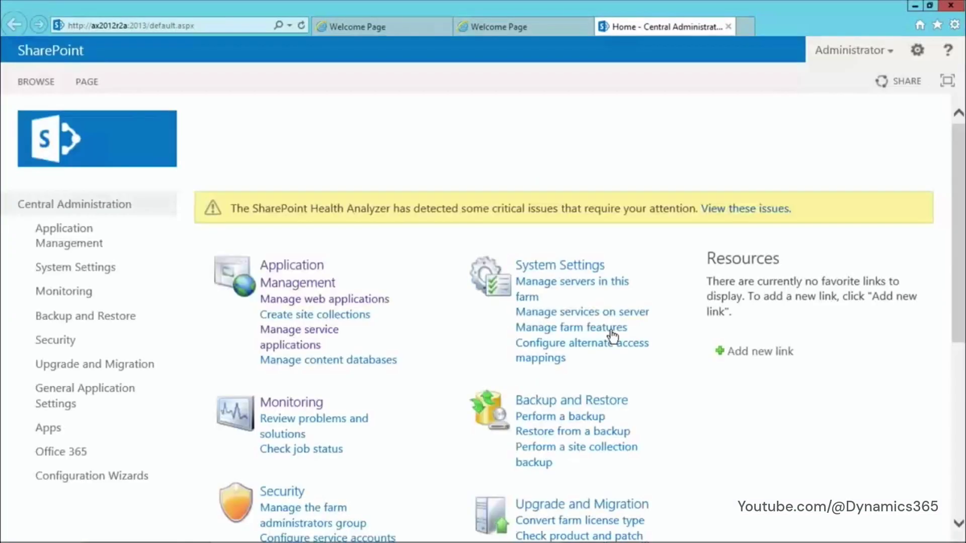
{"action": "scroll", "coordinate": [352, 277], "scroll_direction": "down", "scroll_amount": 1}
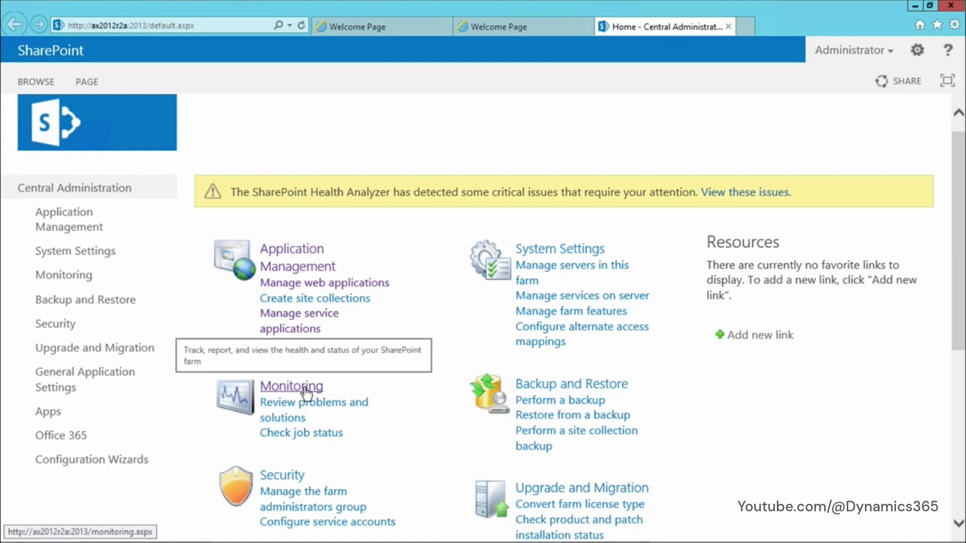
{"action": "left_click", "coordinate": [306, 387]}
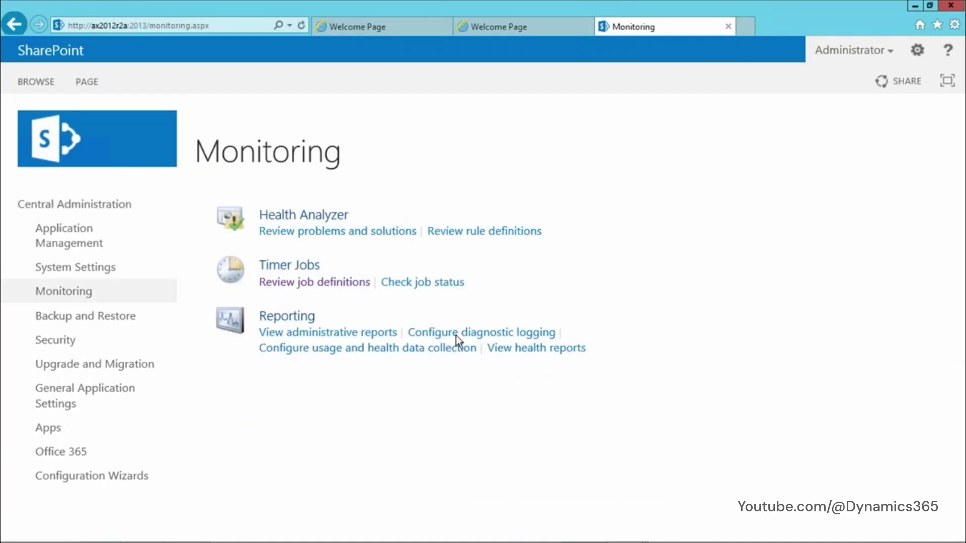
Open the diagnostic logging configuration, expand the Dynamics AX Retail 1 category, and select it together with General Logging 1.
{"action": "left_click", "coordinate": [488, 333]}
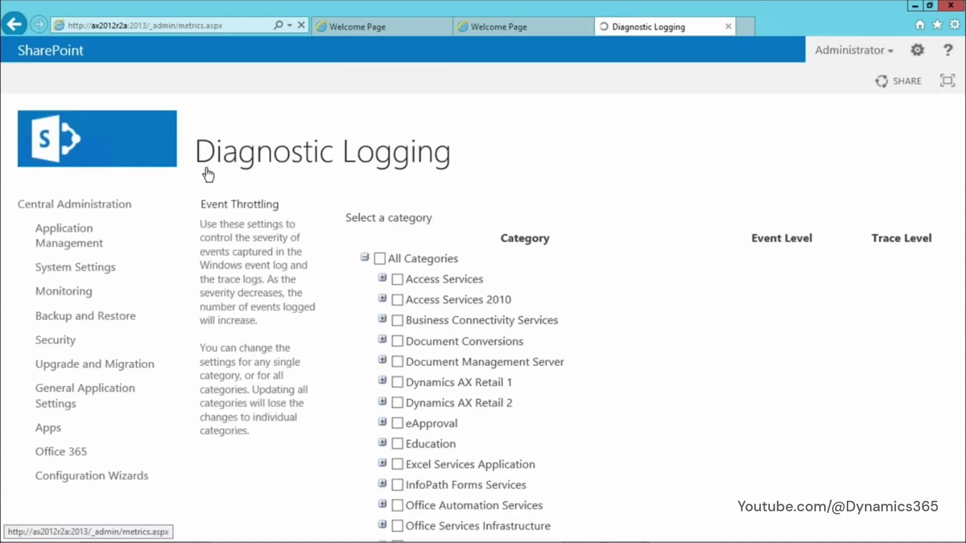
{"action": "scroll", "coordinate": [330, 234], "scroll_direction": "down", "scroll_amount": 1}
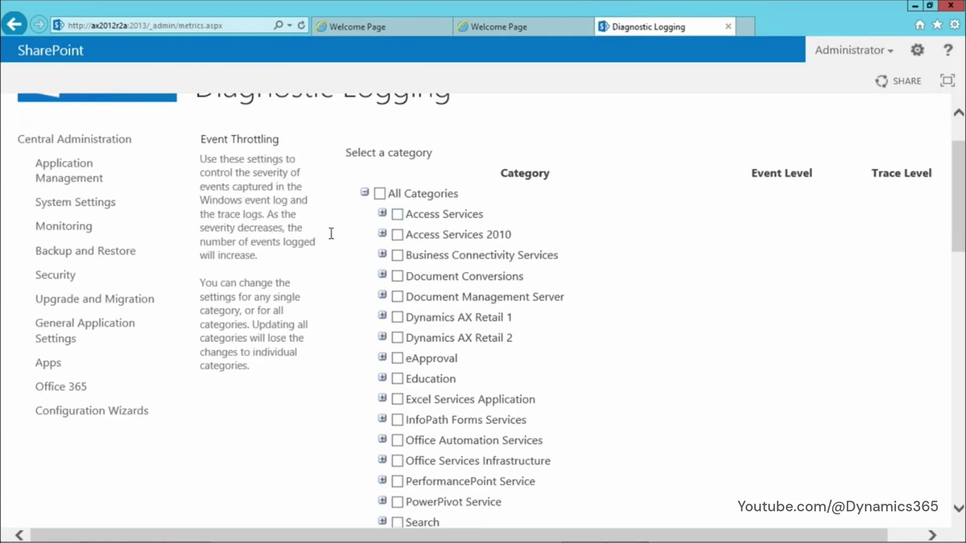
{"action": "left_click", "coordinate": [382, 316]}
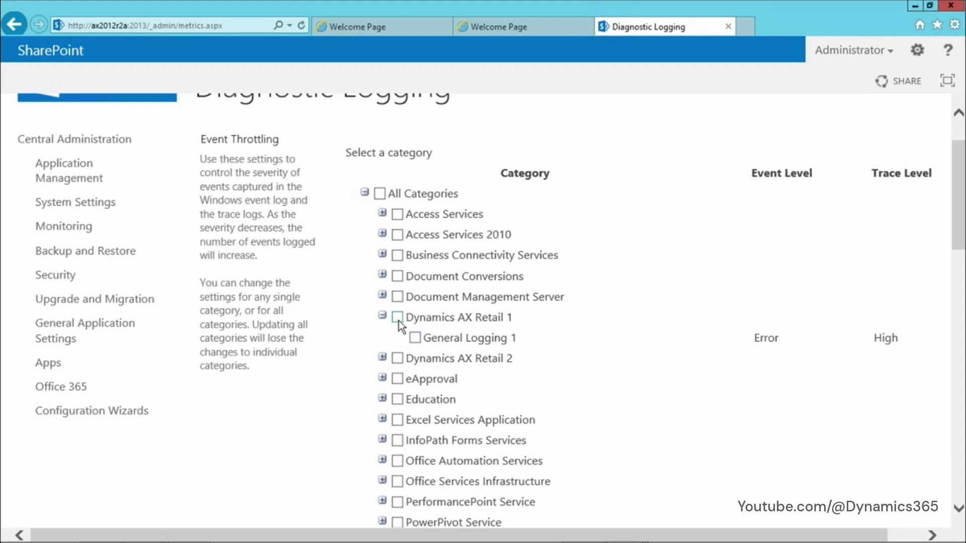
{"action": "left_click", "coordinate": [399, 321]}
View the event log's least critical event options without choosing one, and clear the selection of the Dynamics AX Retail 1 category.
{"action": "mouse_move", "coordinate": [957, 216]}
{"action": "left_mouse_down"}
{"action": "mouse_move", "coordinate": [954, 398]}
{"action": "mouse_move", "coordinate": [949, 350]}
{"action": "left_mouse_up"}
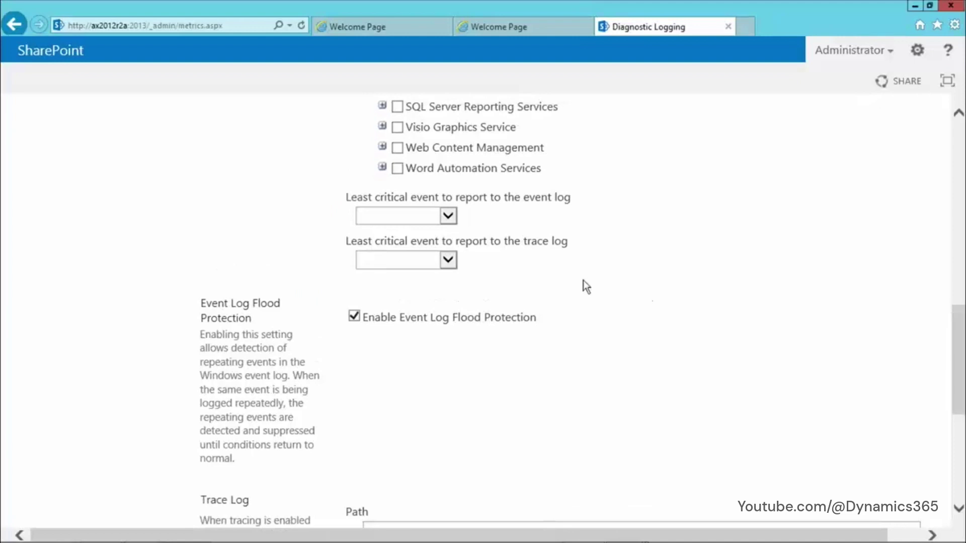
{"action": "left_click", "coordinate": [452, 216]}
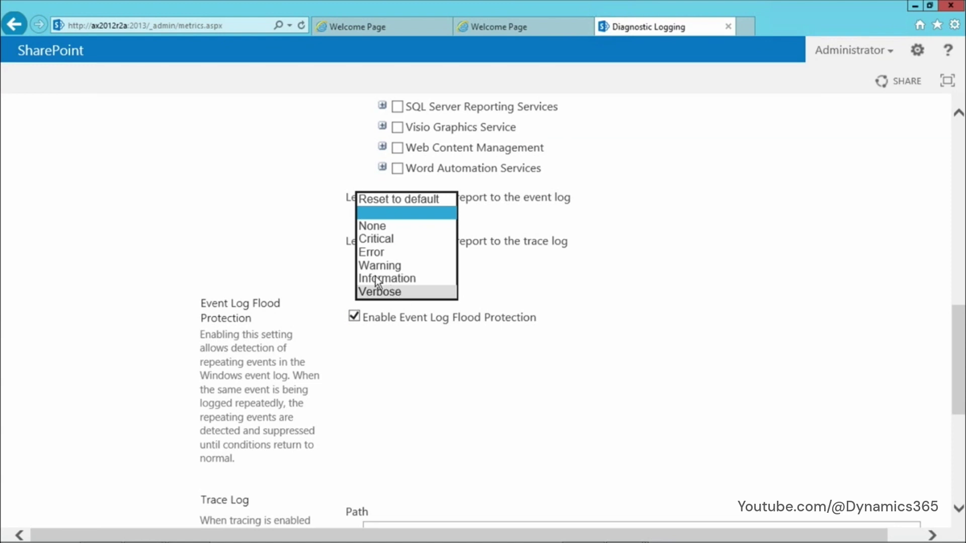
{"action": "left_click", "coordinate": [297, 222]}
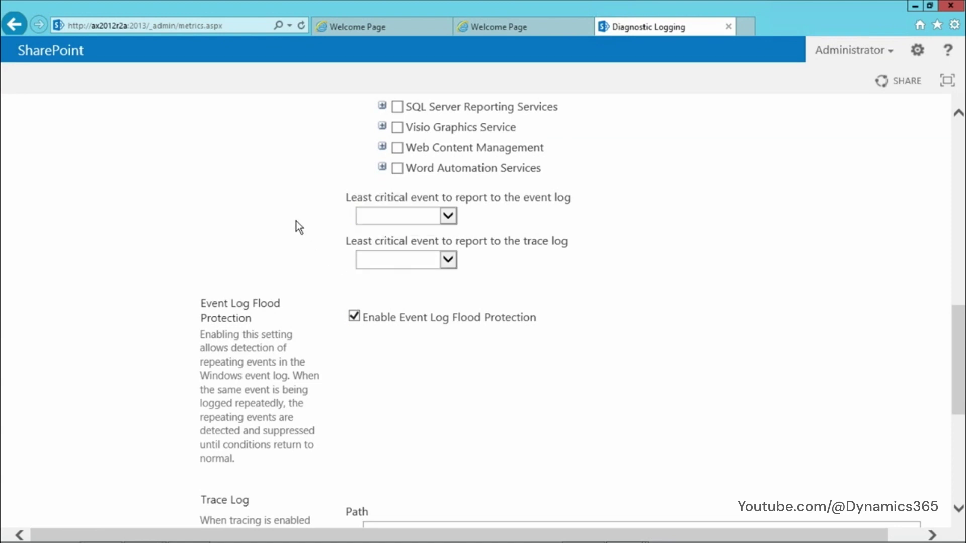
{"action": "scroll", "coordinate": [300, 210], "scroll_direction": "up", "scroll_amount": 5}
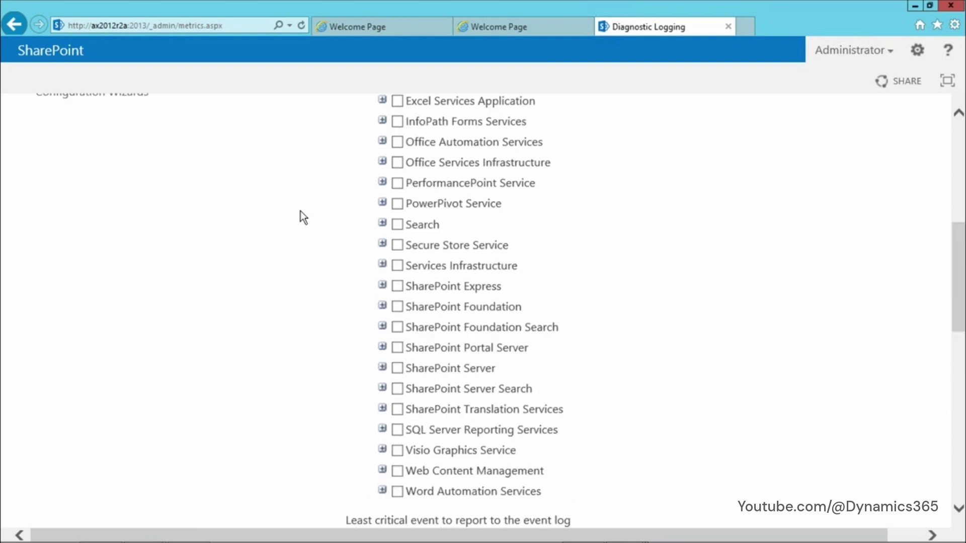
{"action": "scroll", "coordinate": [300, 210], "scroll_direction": "up", "scroll_amount": 5}
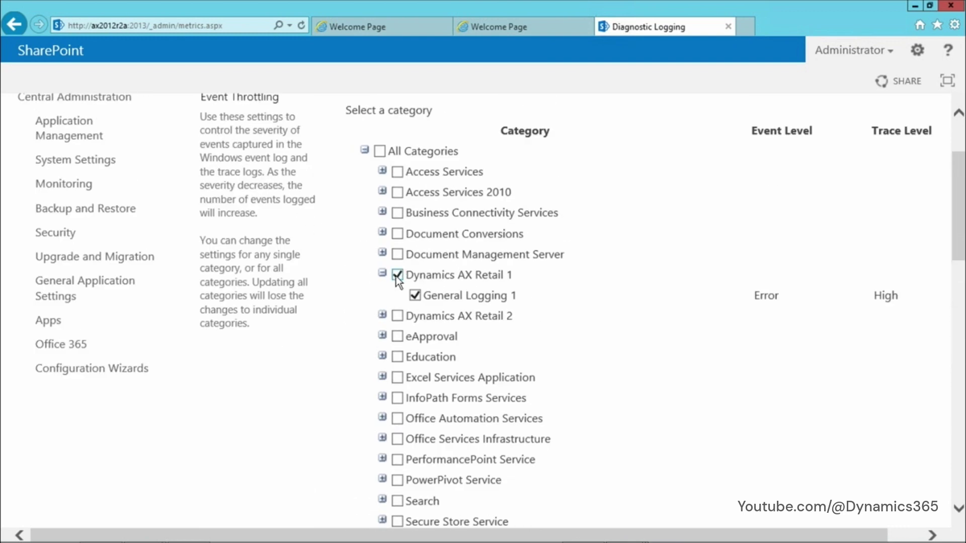
{"action": "scroll", "coordinate": [349, 272], "scroll_direction": "down", "scroll_amount": 5}
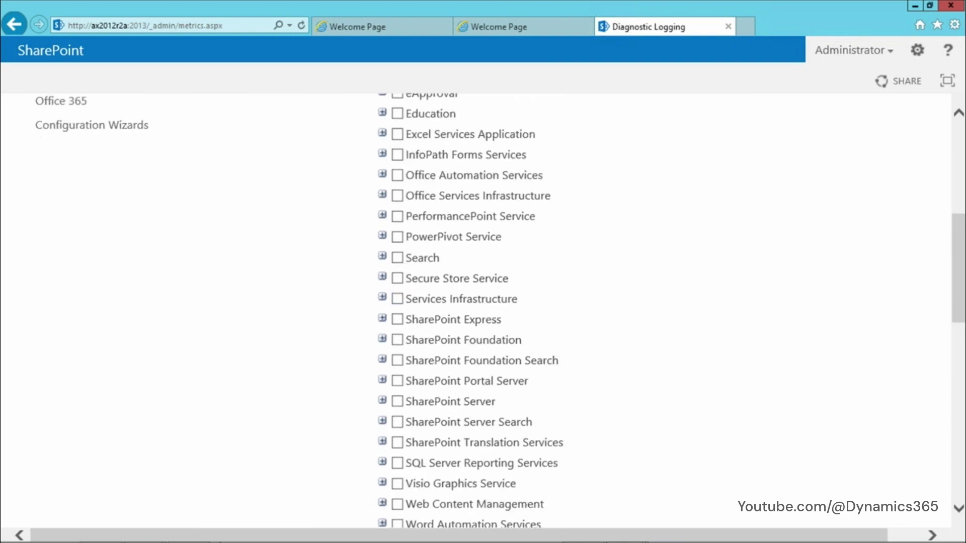
Switch to the LOGS folder to view the SharePoint log files, minimize it, and return to the beginning of the Diagnostic Logging page.
{"action": "mouse_move", "coordinate": [177, 524]}
{"action": "mouse_move", "coordinate": [143, 528]}
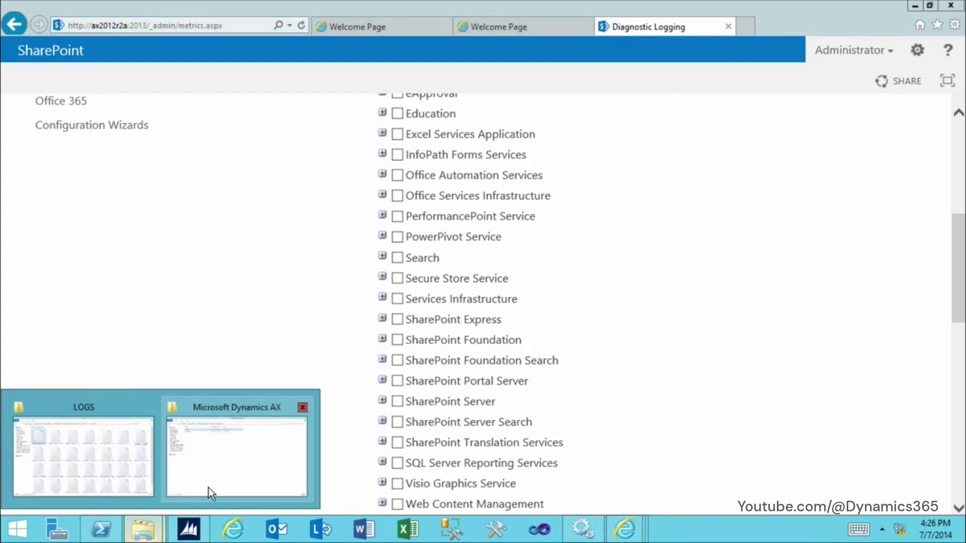
{"action": "left_click", "coordinate": [124, 464]}
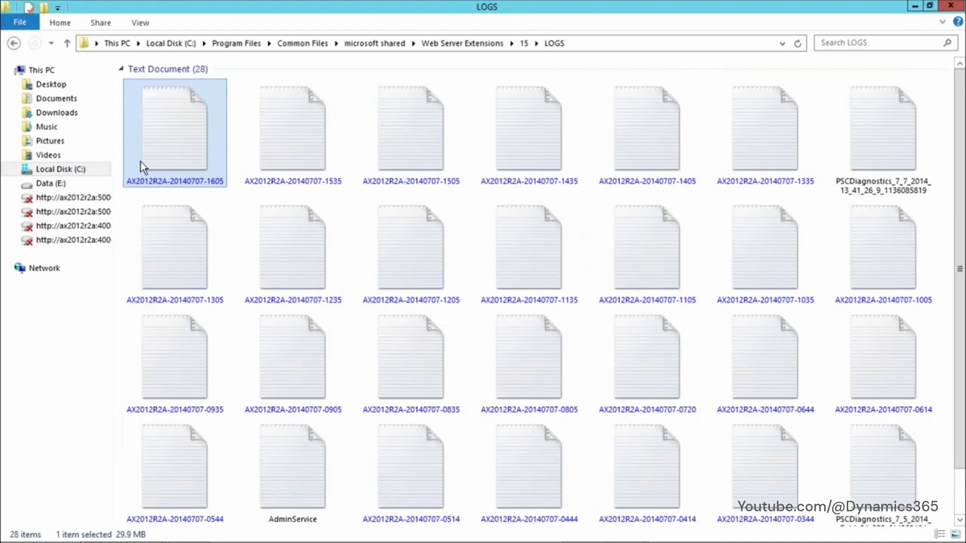
{"action": "left_click", "coordinate": [917, 7]}
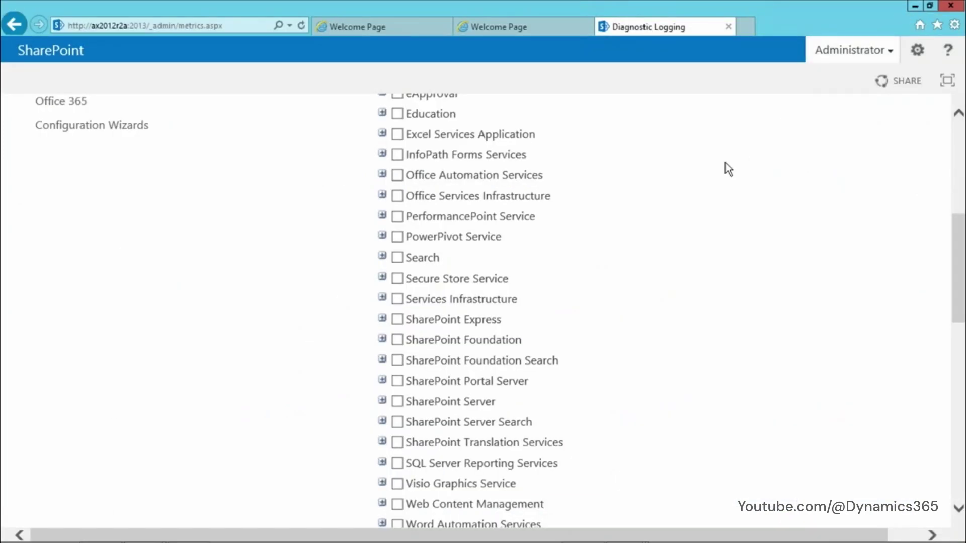
{"action": "scroll", "coordinate": [723, 163], "scroll_direction": "up", "scroll_amount": 7}
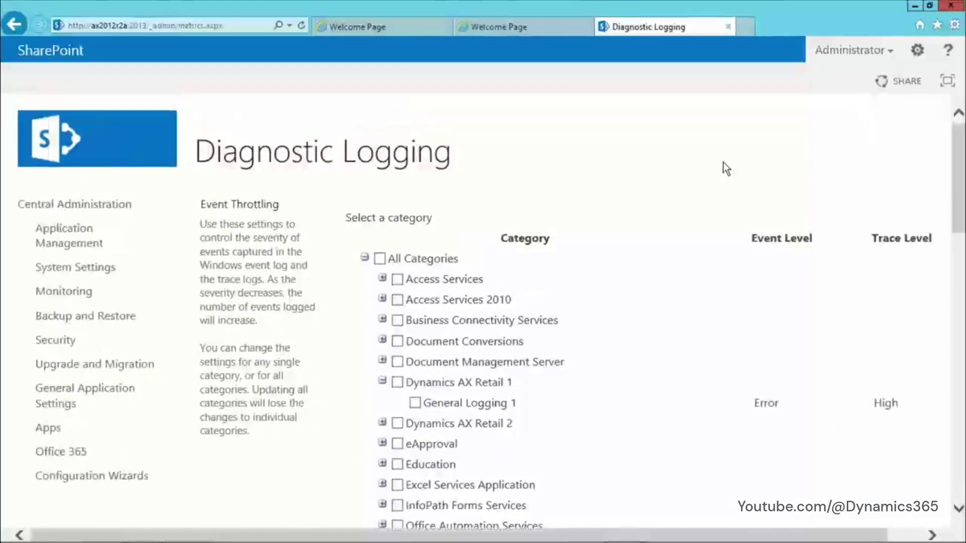